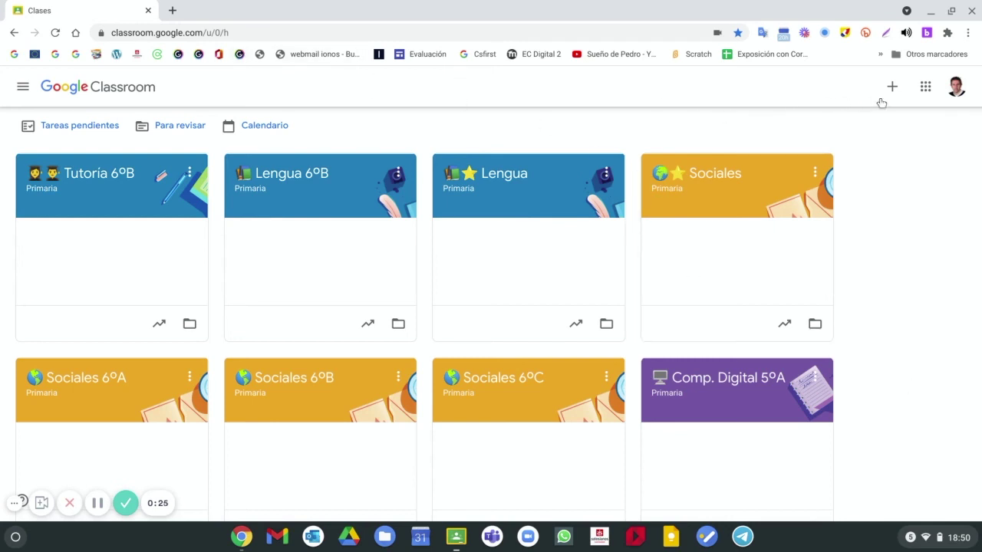
View the list of Google apps and the form for joining a class with a code, closing both.
left_click(927, 89)
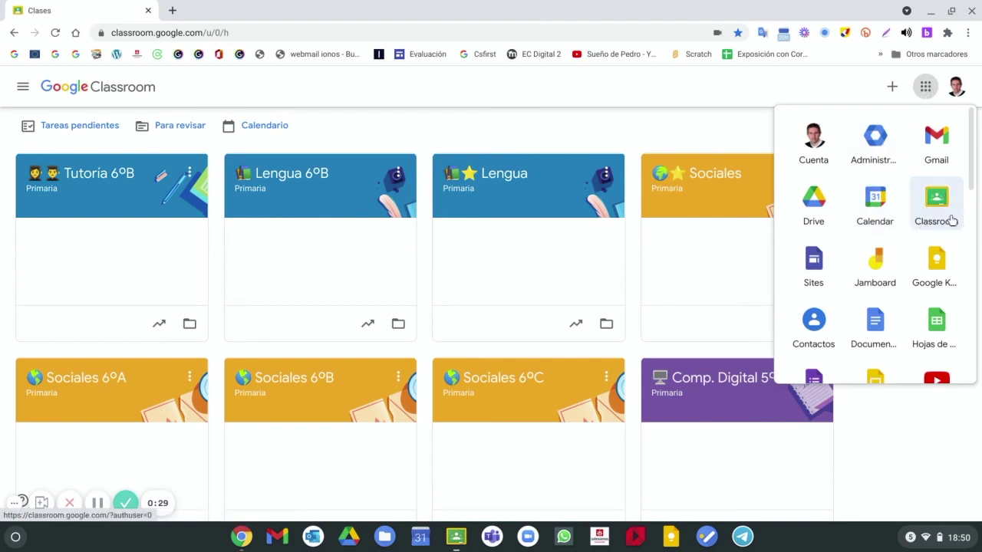
left_click(741, 119)
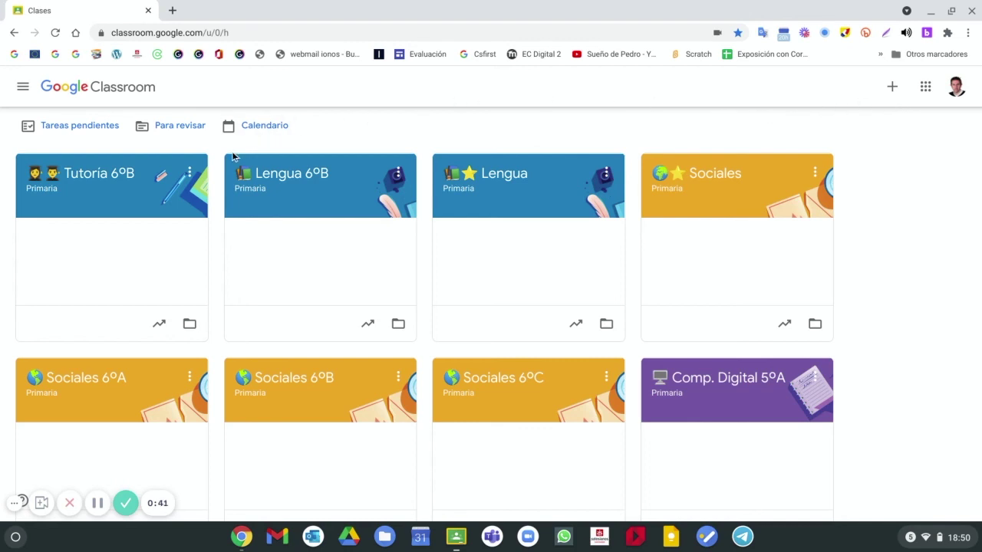
left_click(891, 86)
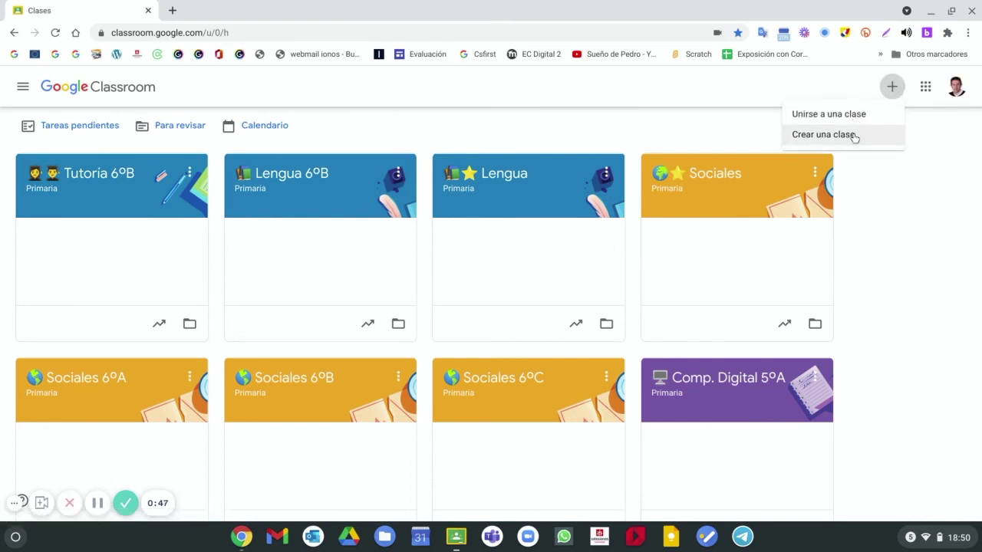
left_click(862, 121)
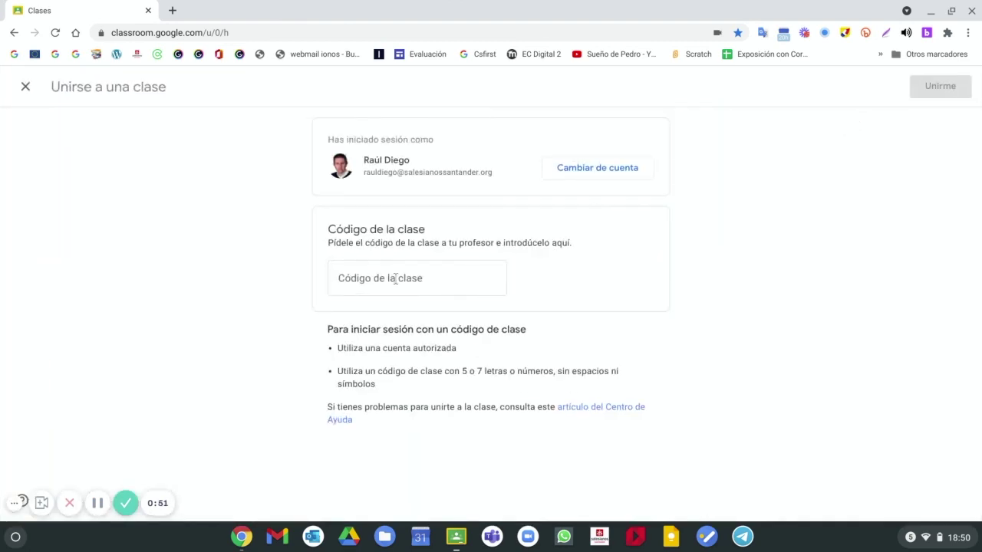
left_click(24, 90)
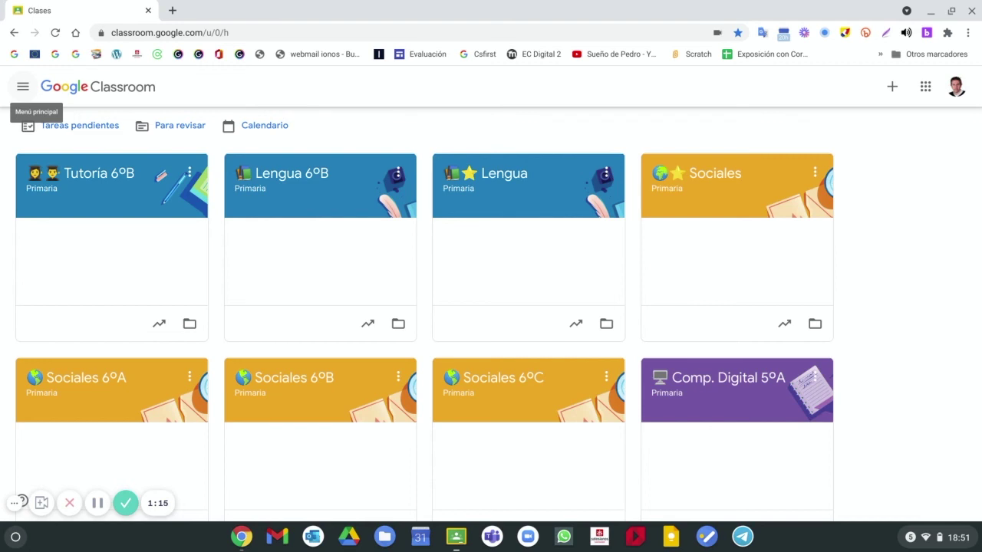
Create a class named "Curso Google", leaving section, subject and room empty.
left_click(893, 88)
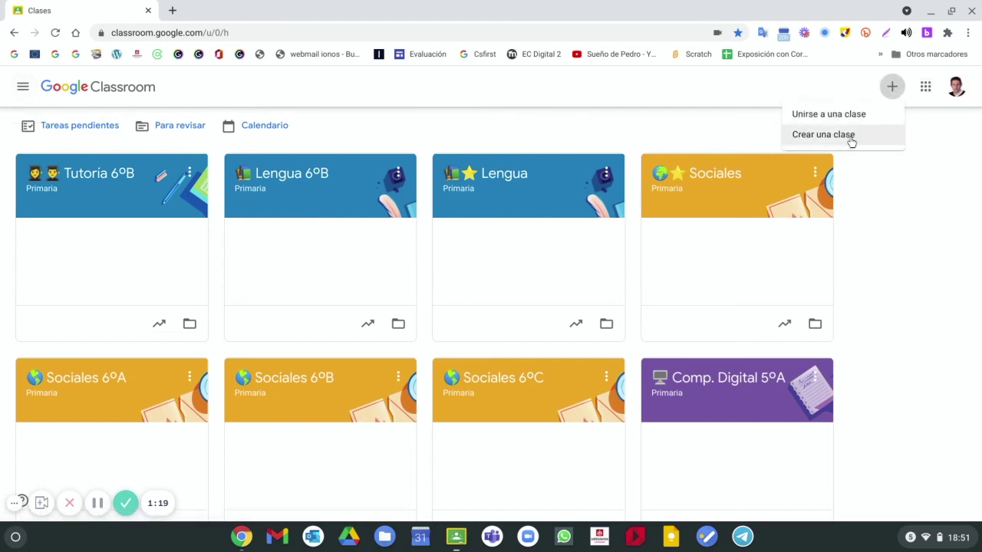
left_click(851, 138)
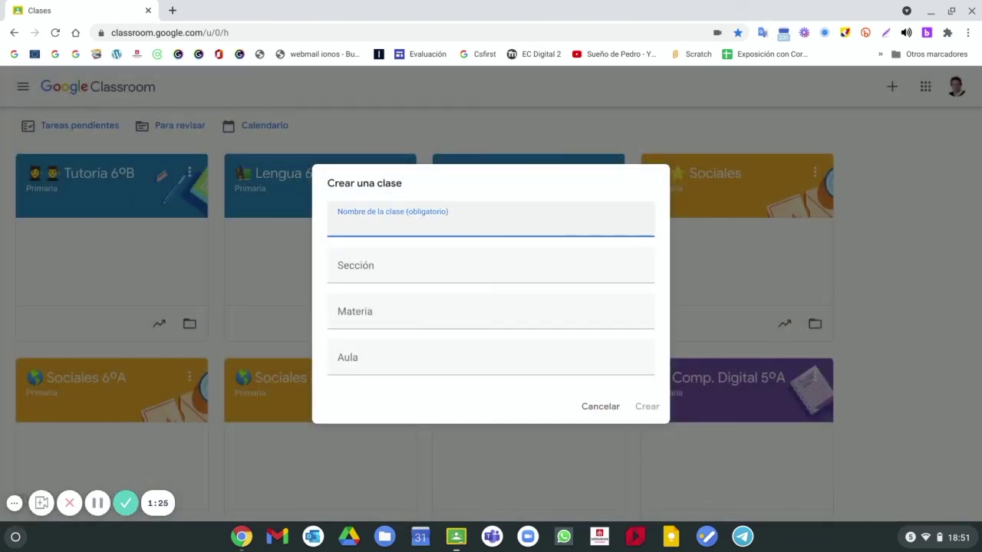
type("Curso Google")
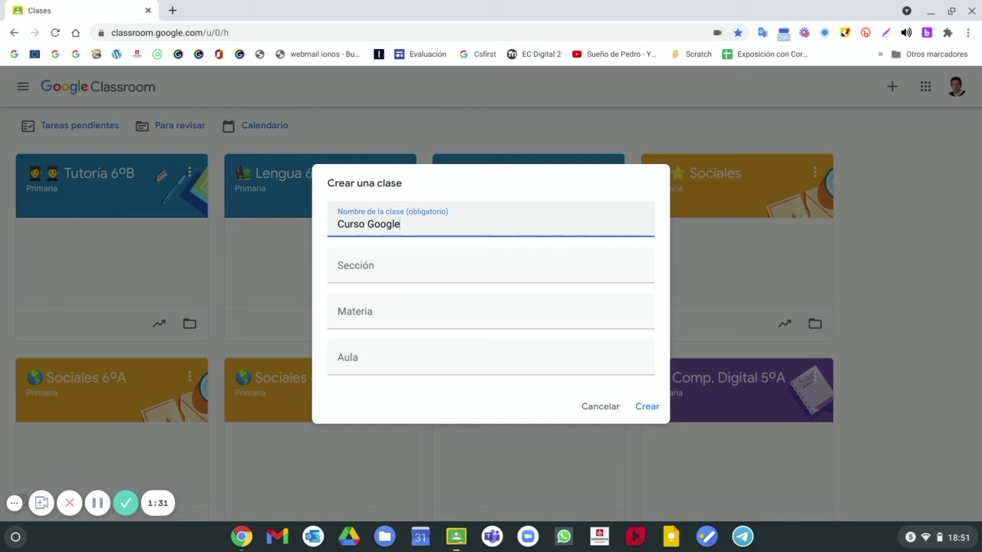
left_click(650, 406)
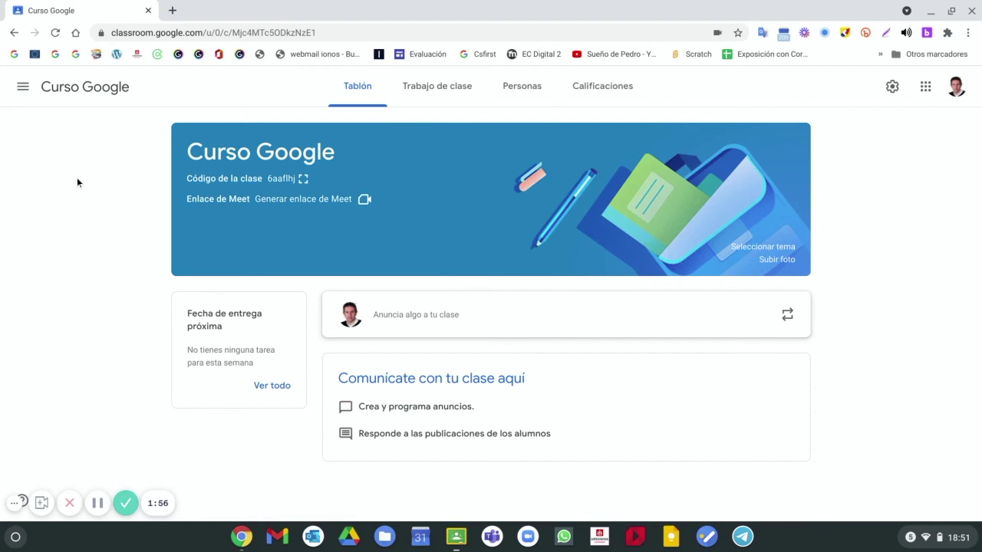
Return to the overview of all classes and look over the class cards, including Curso Google.
left_click(26, 89)
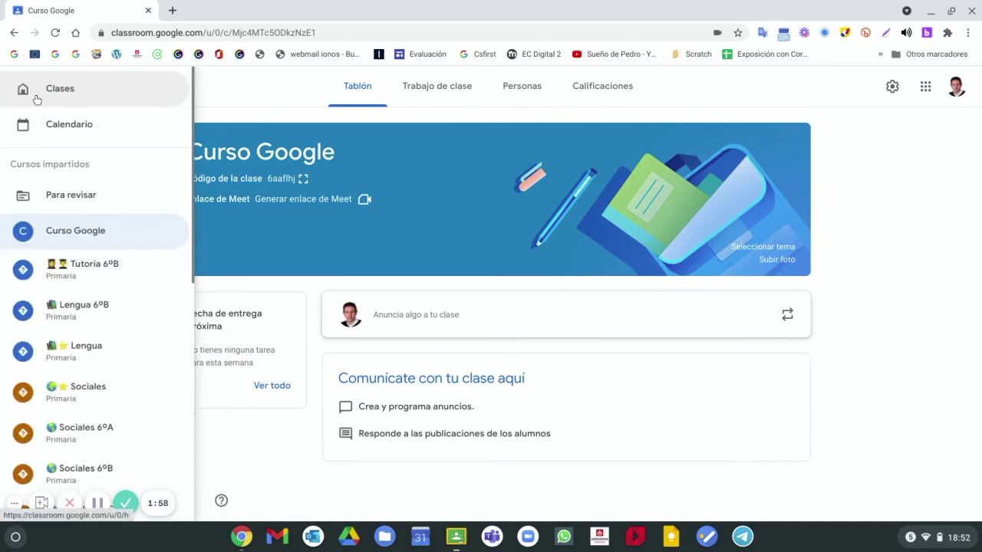
left_click(84, 89)
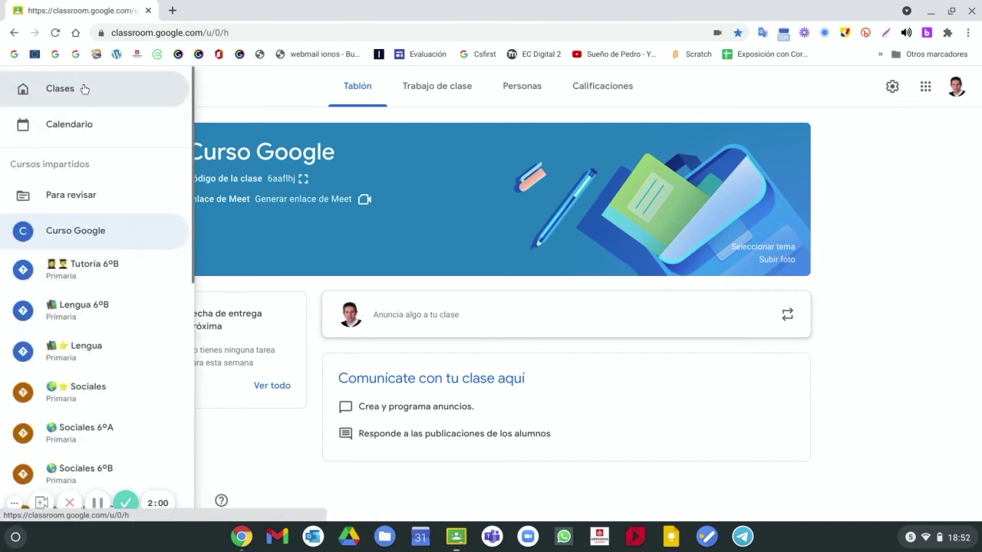
scroll(123, 248, "down", 5)
scroll(122, 248, "up", 8)
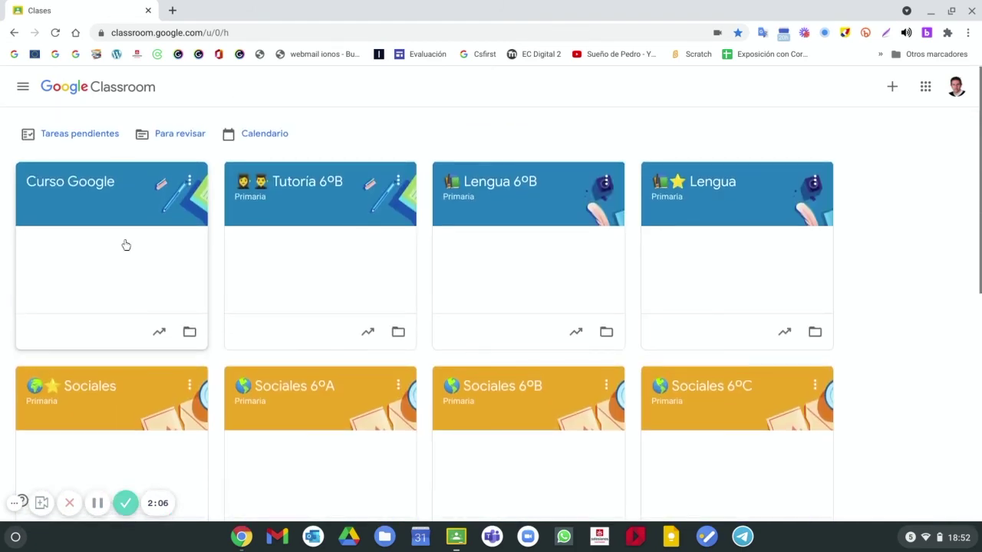
mouse_move(109, 191)
left_mouse_down()
mouse_move(350, 196)
mouse_move(103, 191)
left_mouse_up()
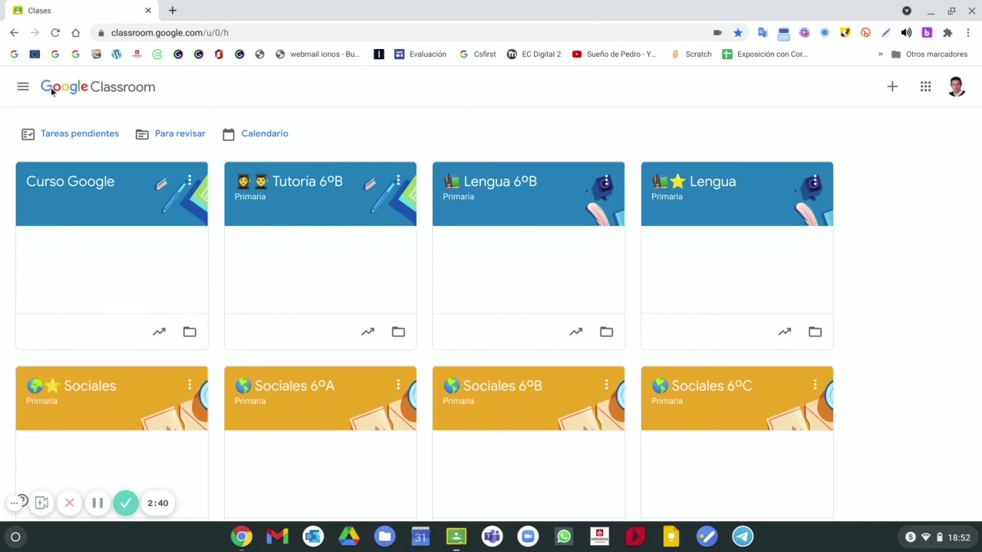
Look through the main navigation's taught courses, enrolled courses and archived classes entries.
left_click(23, 89)
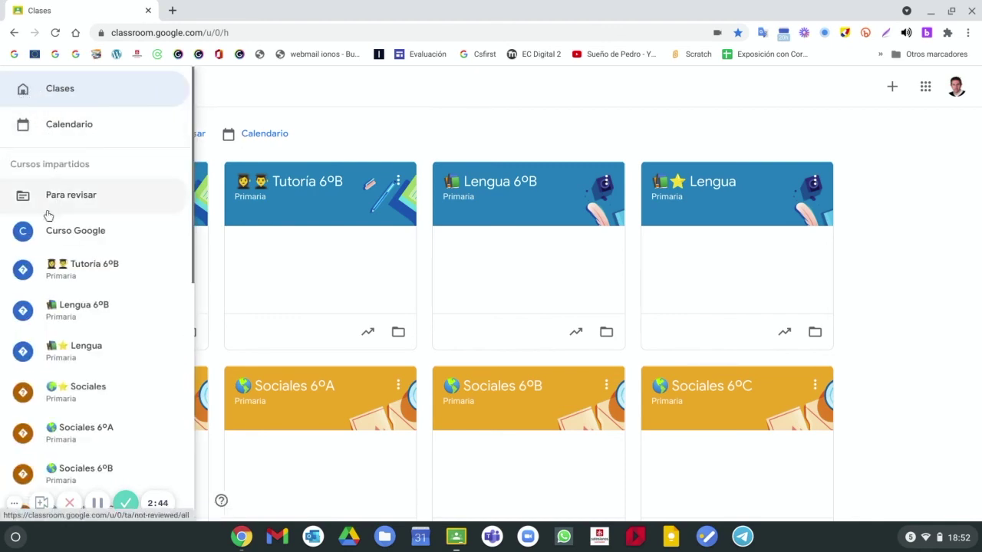
scroll(61, 337, "down", 10)
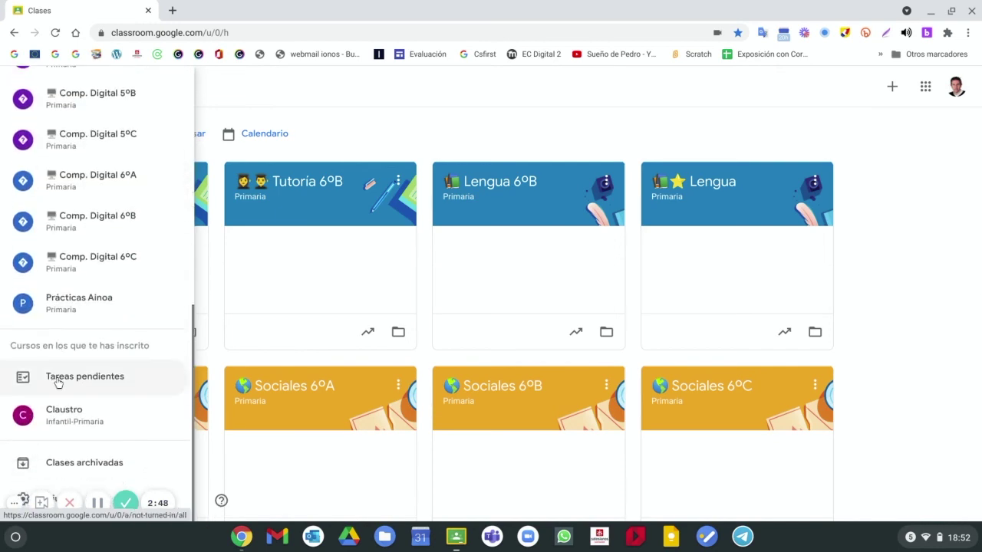
scroll(62, 379, "up", 7)
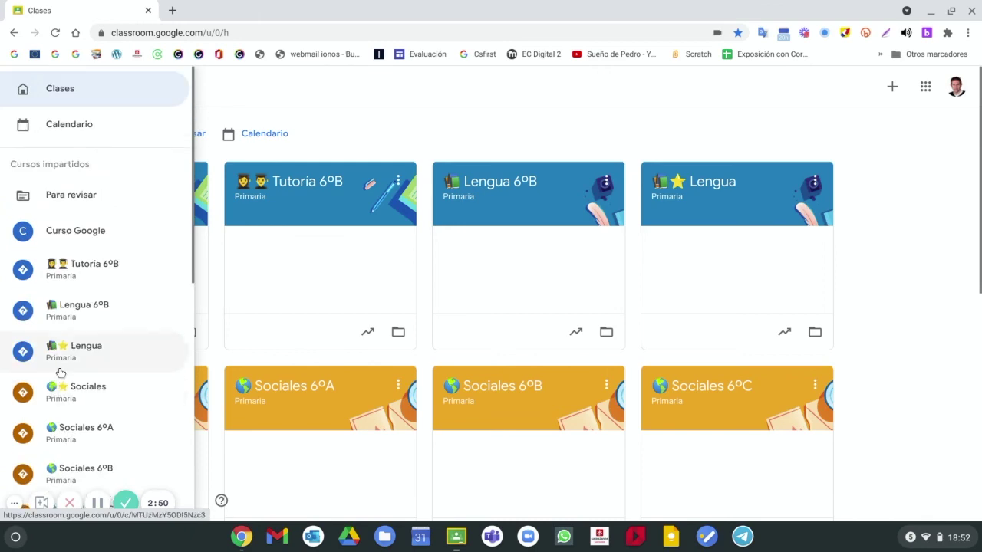
scroll(92, 215, "down", 12)
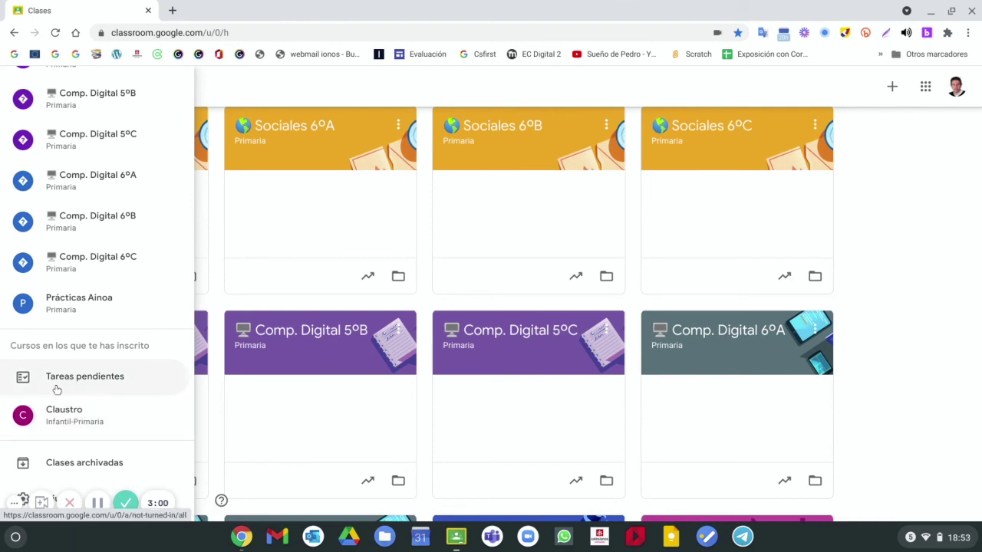
scroll(128, 410, "up", 5)
scroll(138, 376, "up", 2)
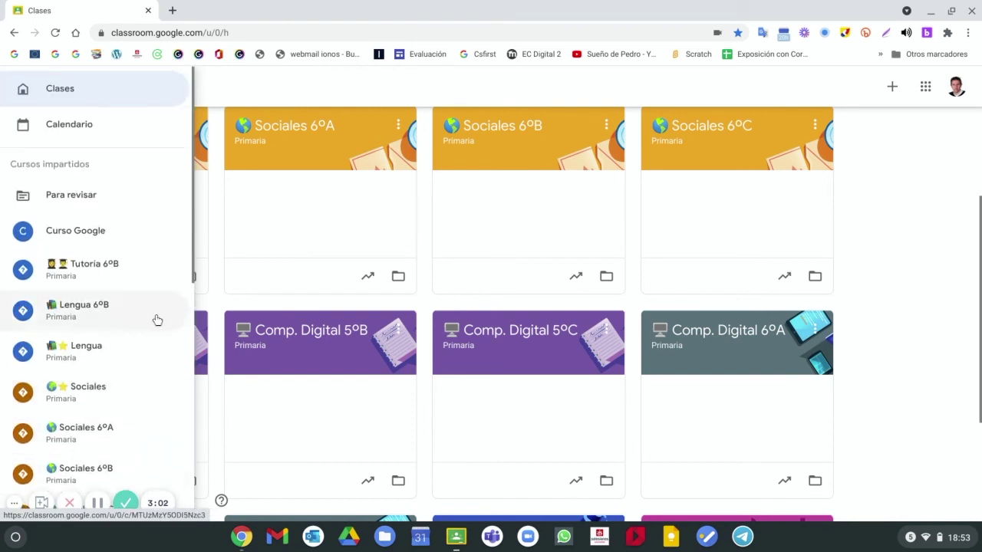
View the "Para revisar" list of student work for all classes and return to the class overview.
left_click(94, 199)
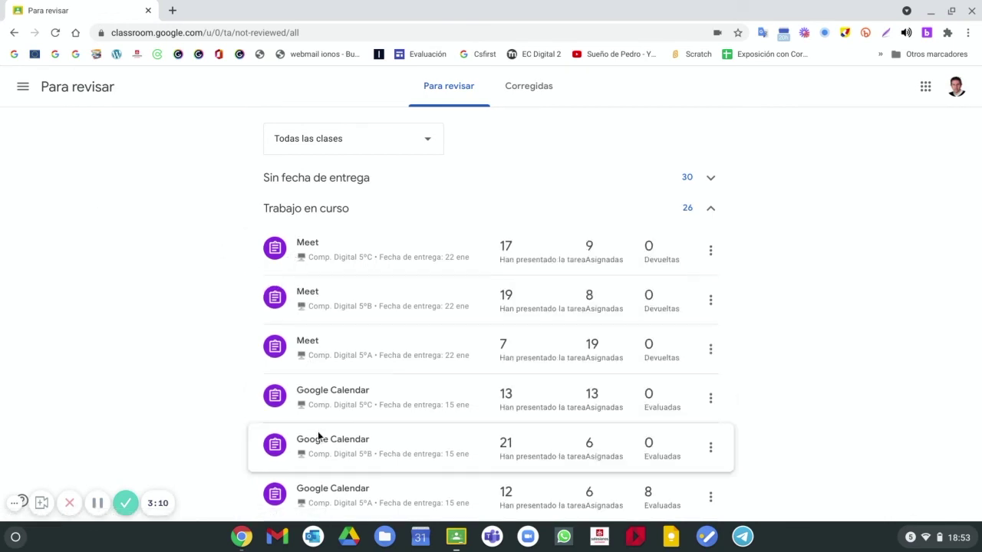
scroll(832, 436, "down", 1)
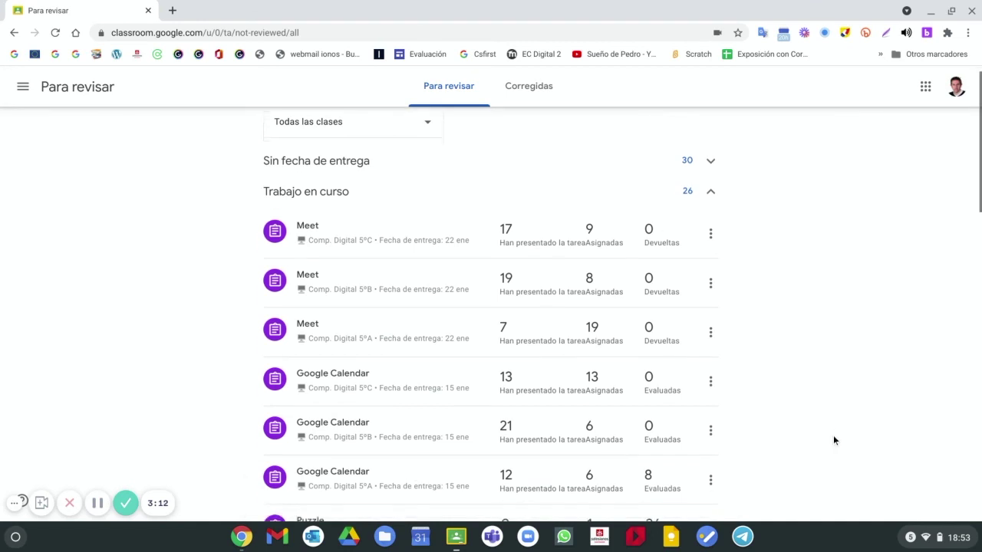
scroll(828, 414, "up", 1)
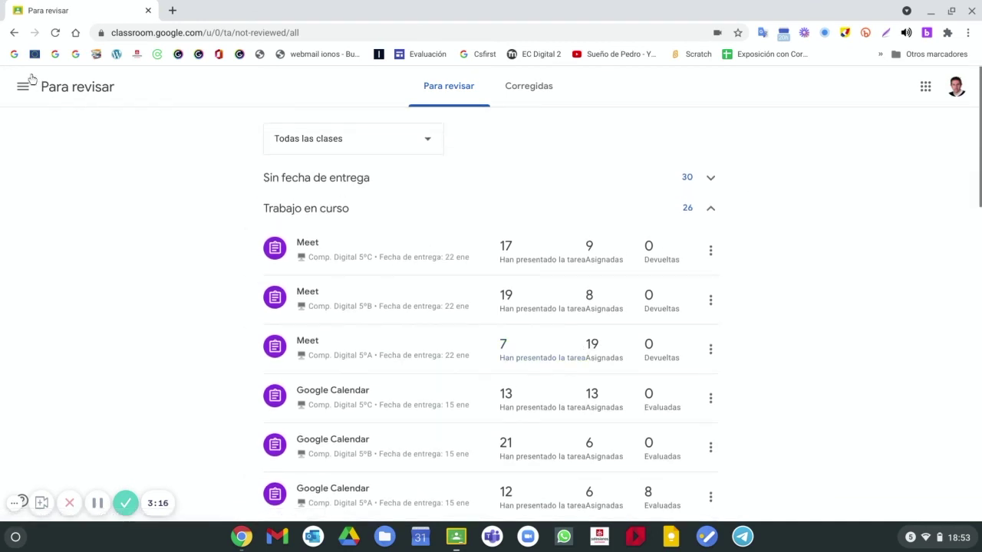
left_click(13, 32)
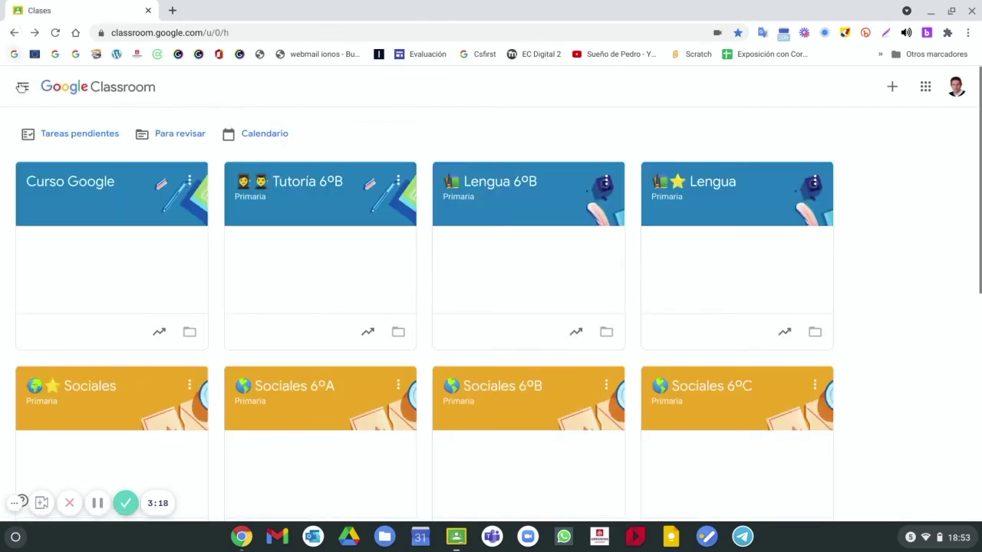
Look through the archived classes and return to the class overview.
left_click(23, 87)
scroll(81, 355, "down", 8)
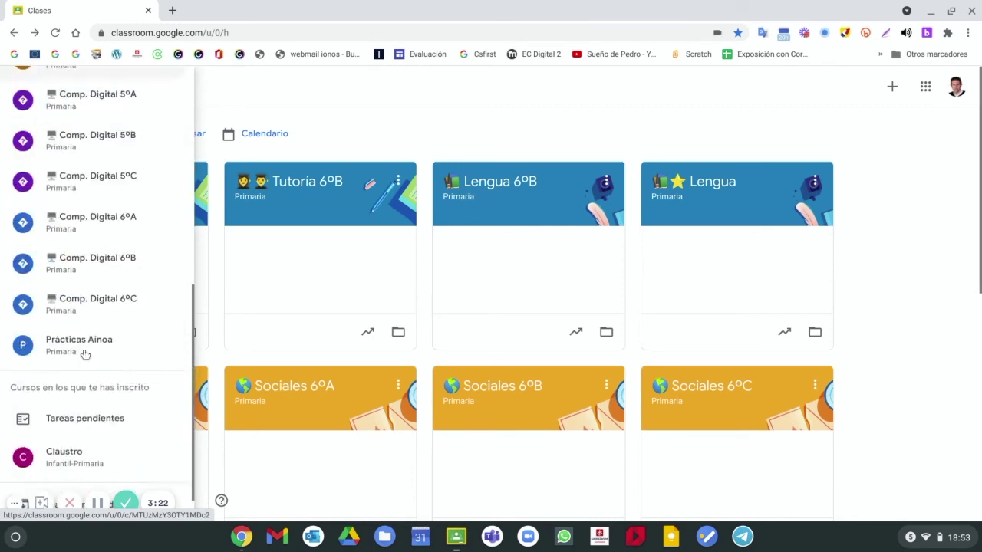
scroll(84, 353, "down", 2)
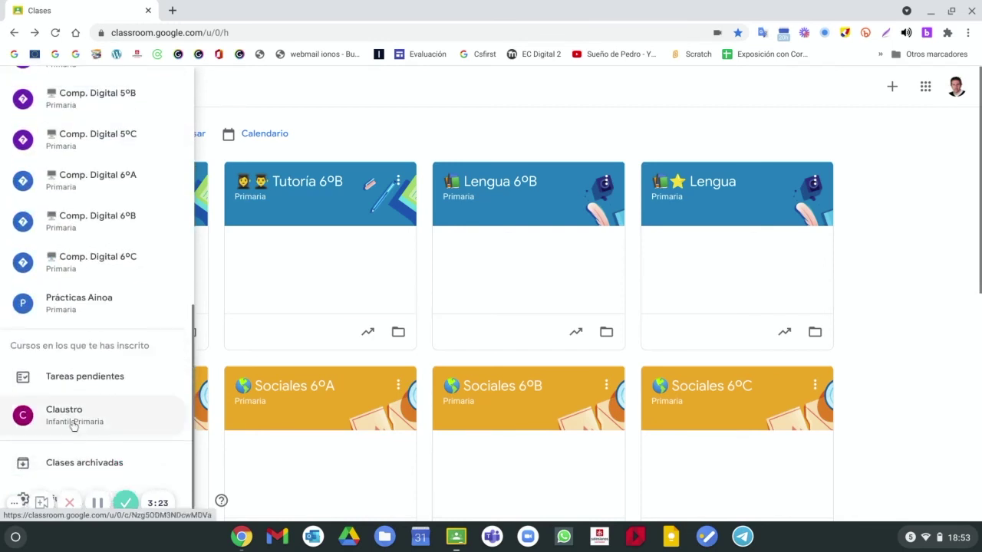
left_click(79, 460)
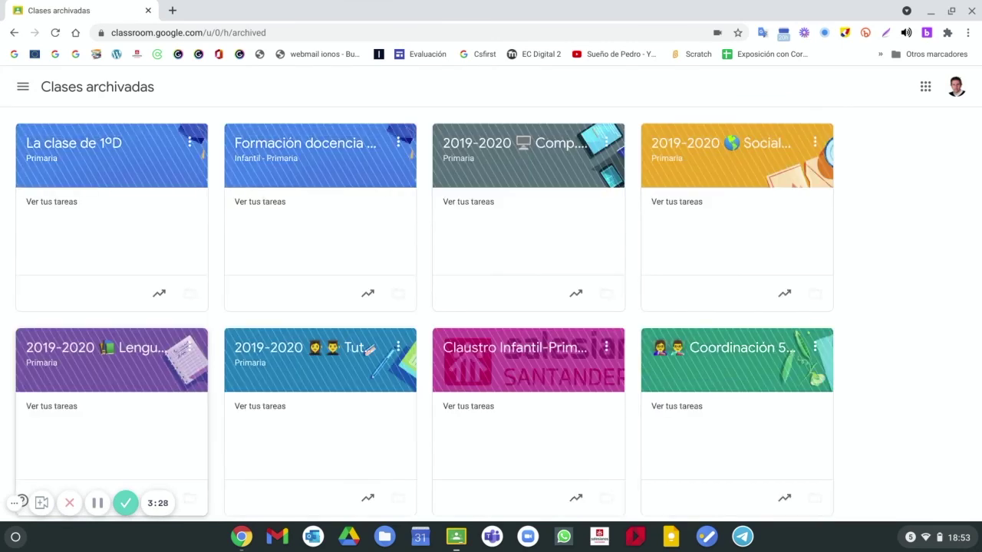
scroll(357, 322, "down", 1)
scroll(361, 317, "down", 2)
scroll(362, 314, "up", 4)
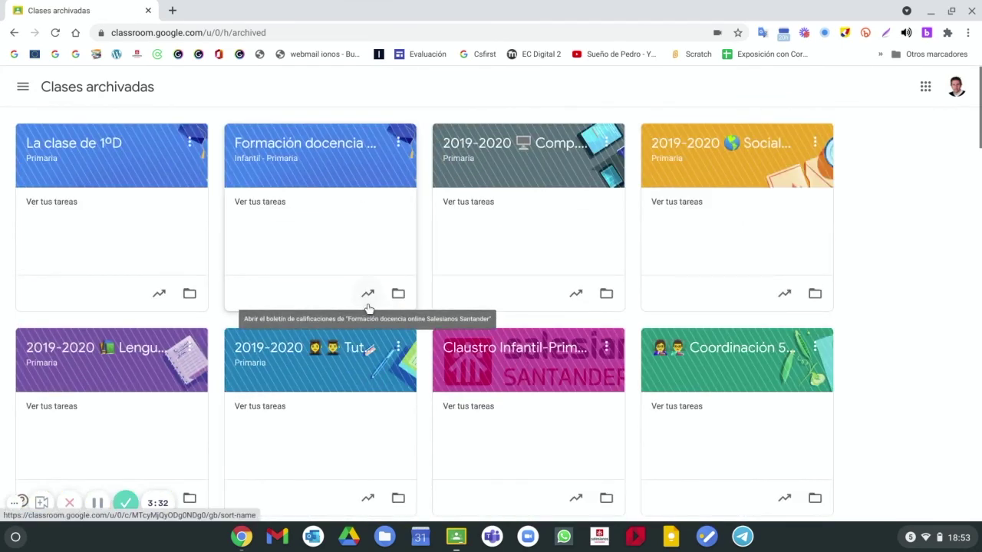
left_click(14, 32)
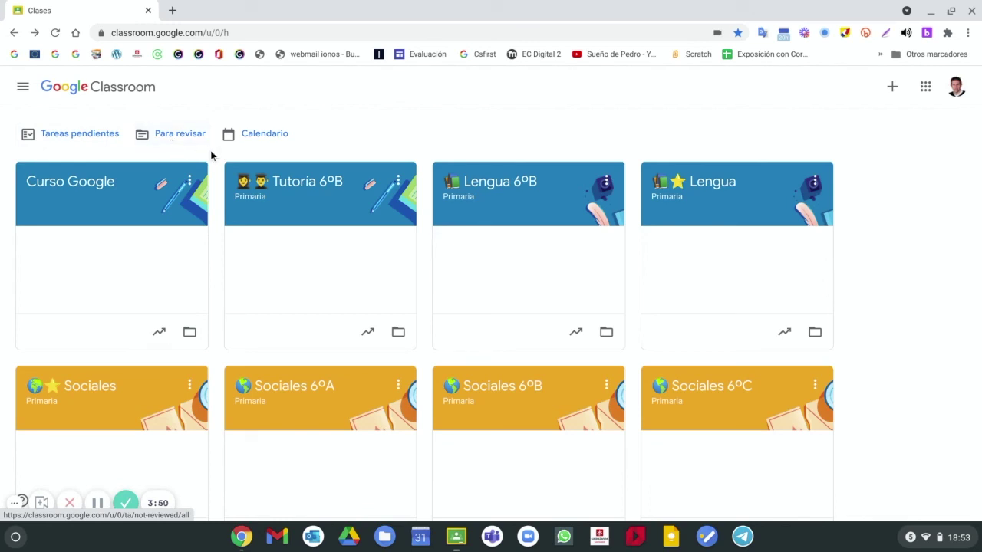
Open the Classroom settings and review the profile and notification options.
left_click(30, 89)
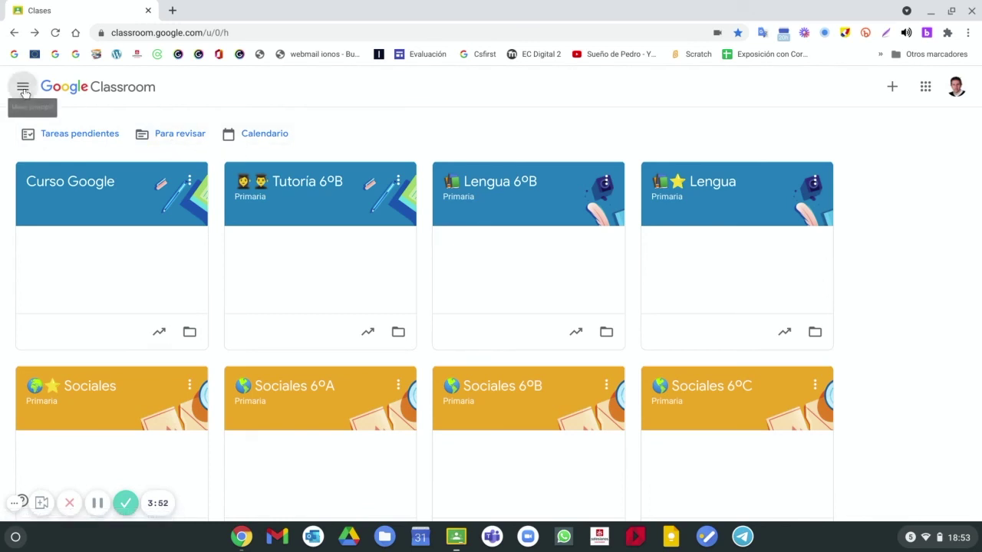
scroll(69, 207, "down", 10)
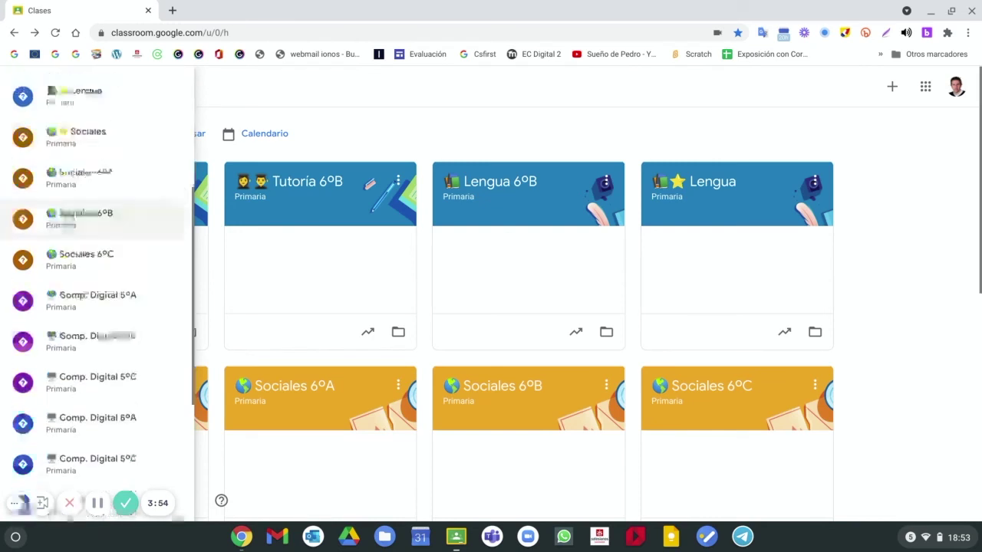
scroll(62, 445, "down", 2)
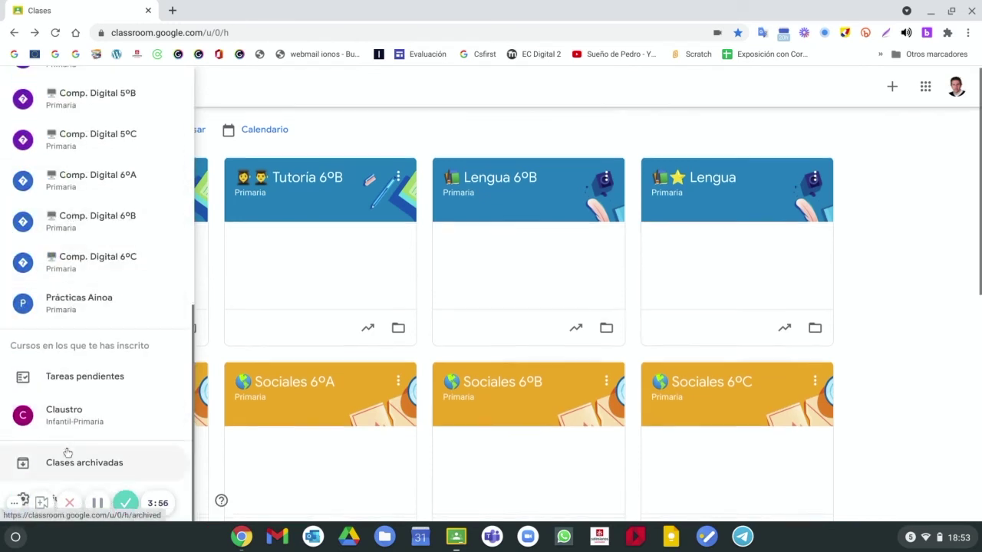
left_click(54, 495)
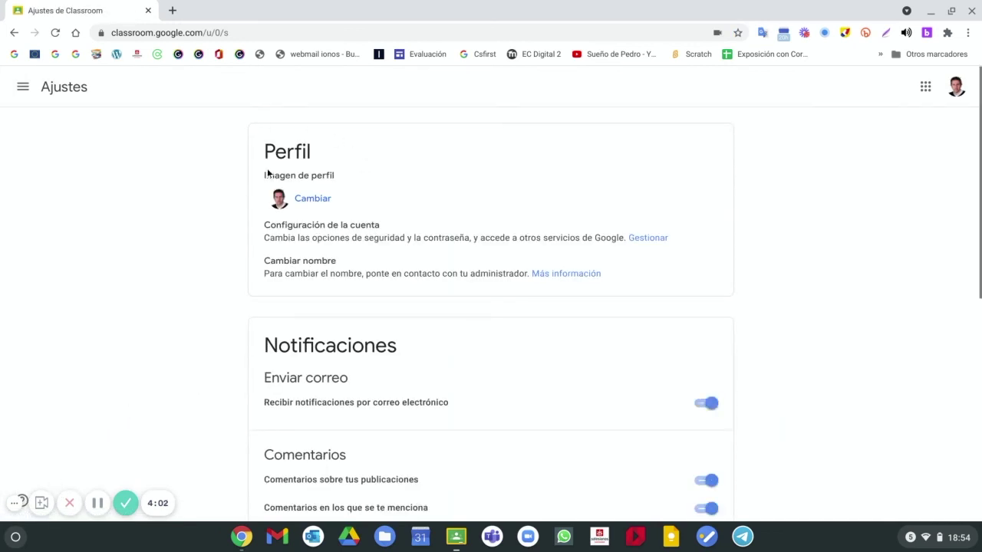
scroll(316, 266, "down", 5)
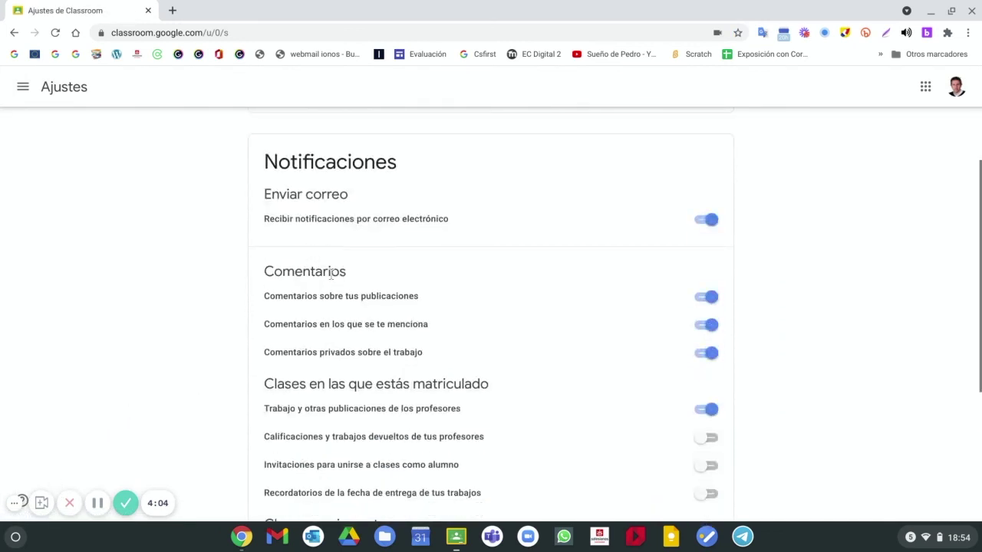
scroll(698, 236, "down", 1)
scroll(698, 241, "up", 2)
Turn email notifications off and back on in the Classroom settings.
left_click(708, 256)
scroll(704, 257, "up", 2)
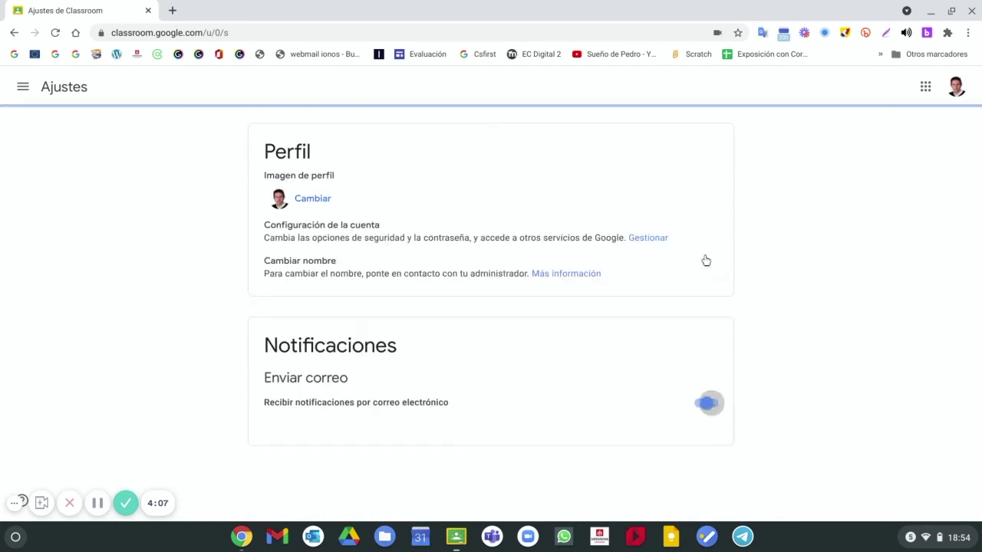
left_click(708, 405)
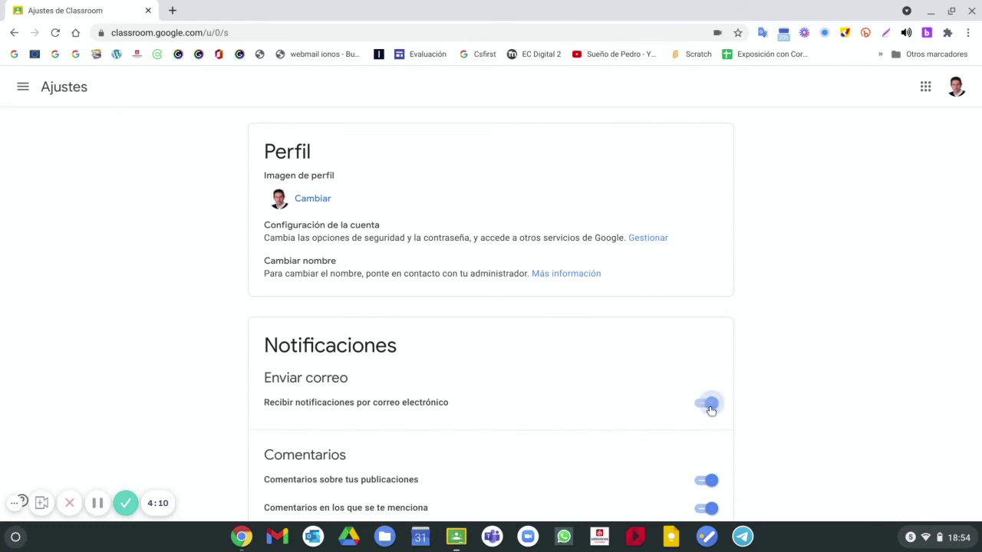
scroll(712, 405, "down", 4)
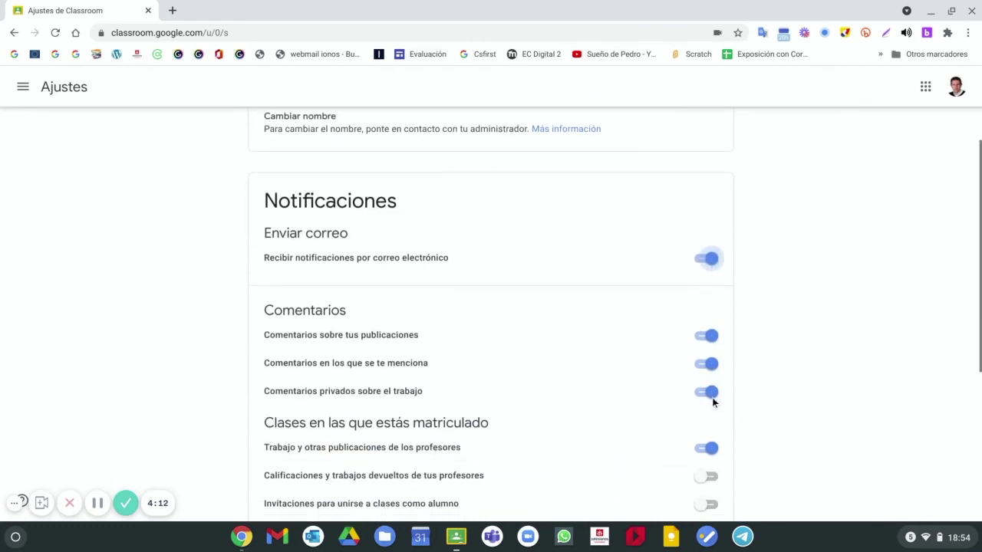
Review the notification options for comments, enrolled classes and taught classes, and expand the per-class list under "Notificaciones de clase".
scroll(713, 404, "down", 1)
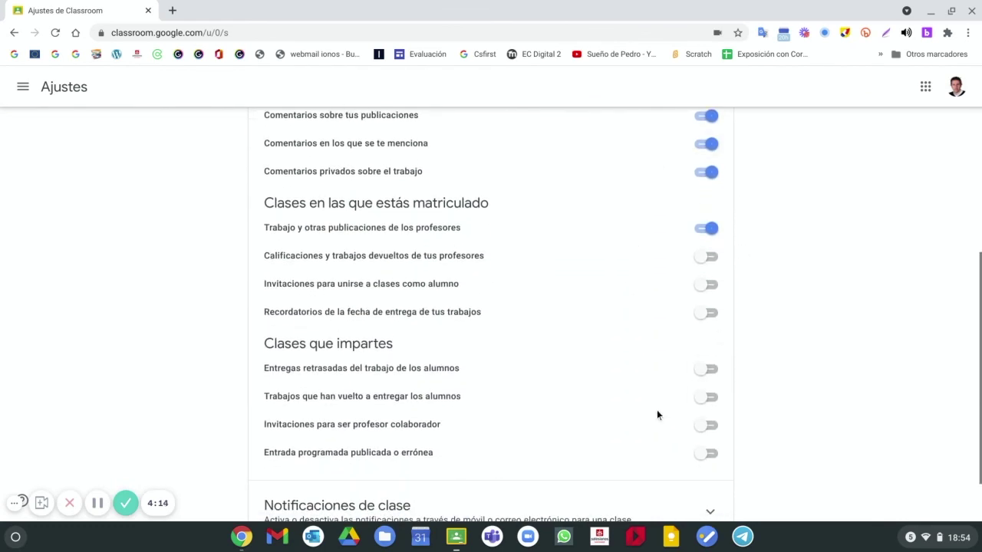
scroll(681, 427, "up", 2)
scroll(679, 422, "down", 3)
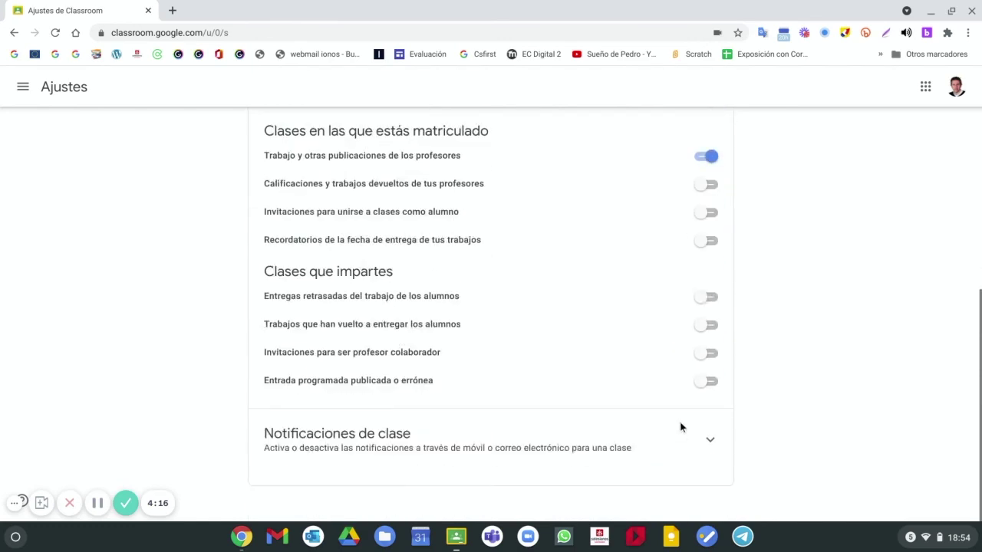
left_click(710, 438)
scroll(718, 438, "down", 2)
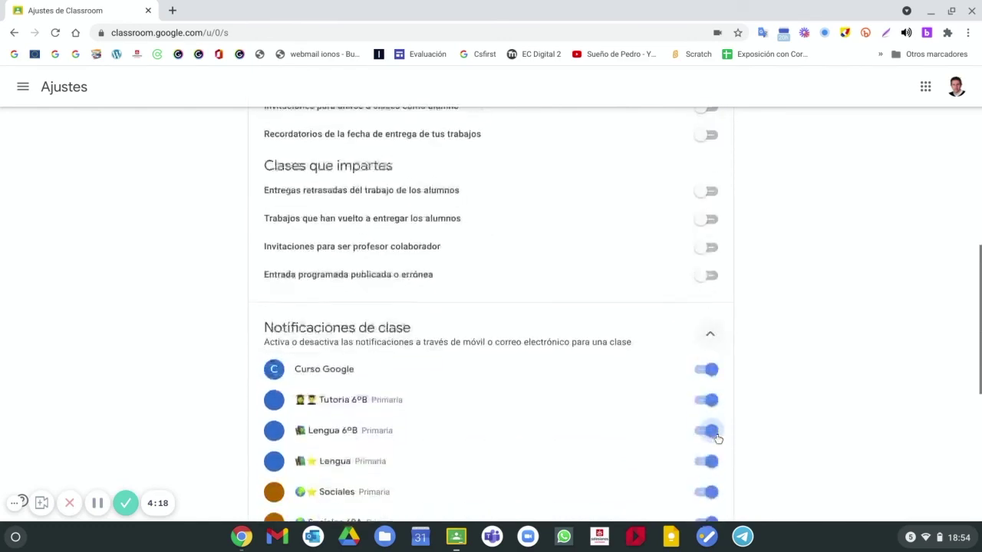
scroll(717, 438, "up", 6)
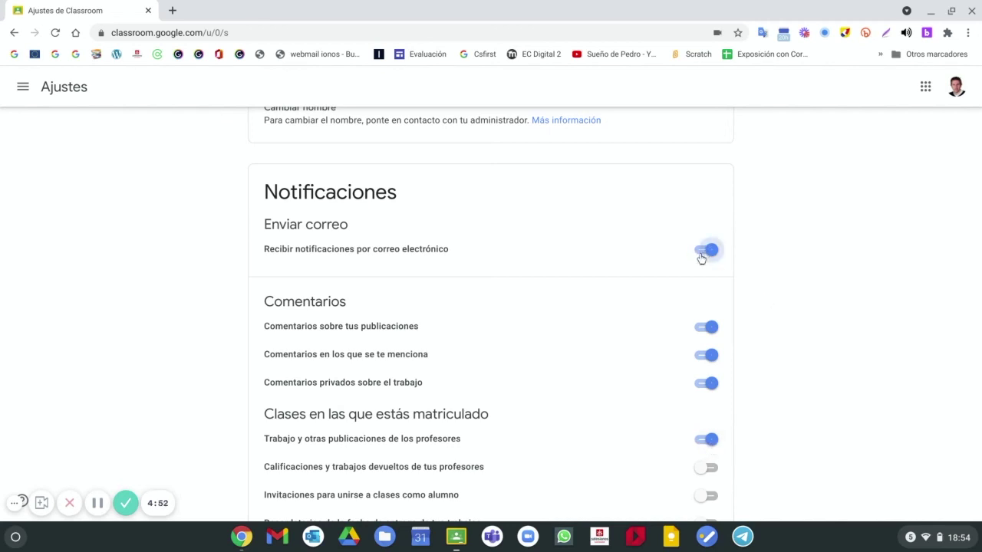
Go over the notification options again and collapse the "Notificaciones de clase" list.
scroll(730, 266, "down", 3)
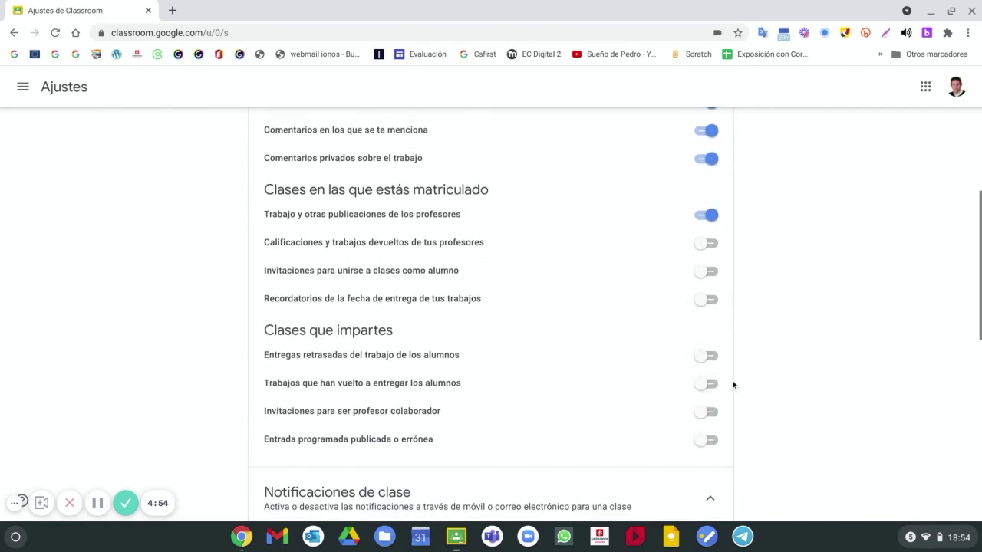
scroll(709, 362, "down", 1)
scroll(709, 355, "down", 1)
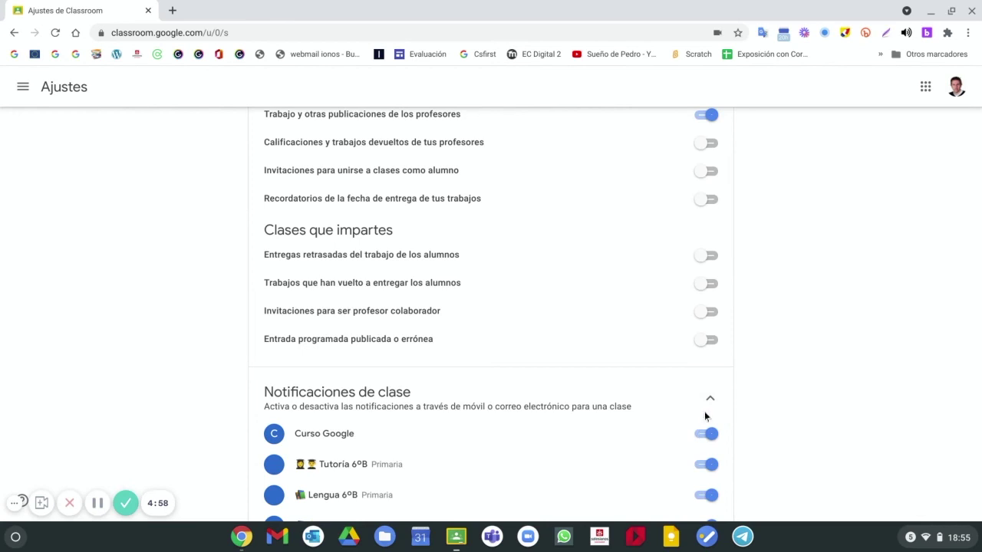
left_click(707, 399)
scroll(706, 405, "up", 5)
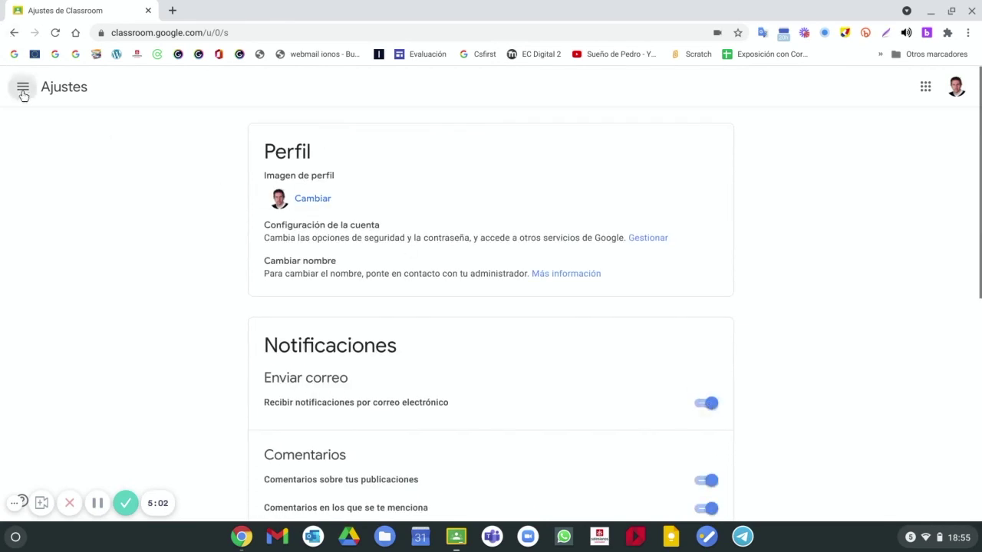
Return to the class overview and look through the class cards.
left_click(22, 88)
left_click(61, 89)
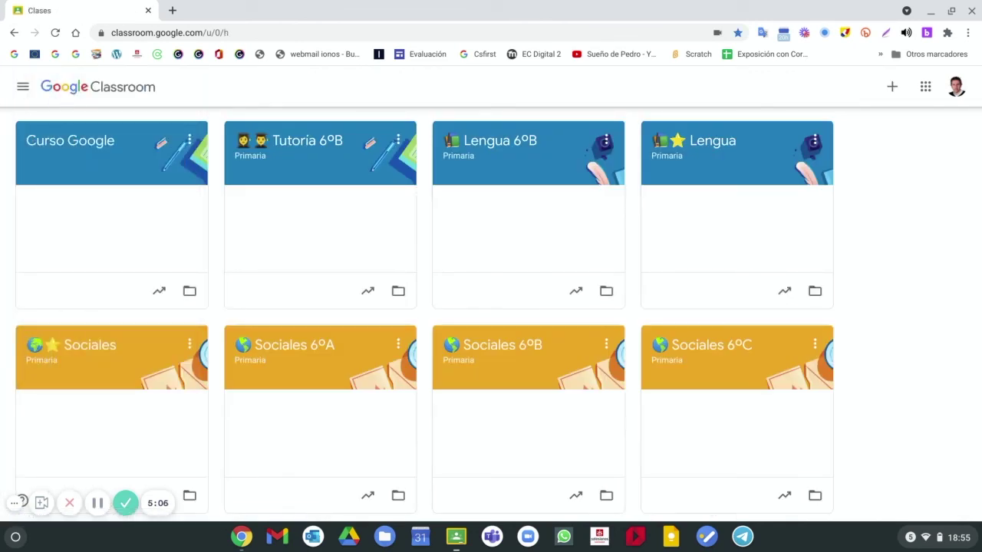
scroll(174, 256, "down", 2)
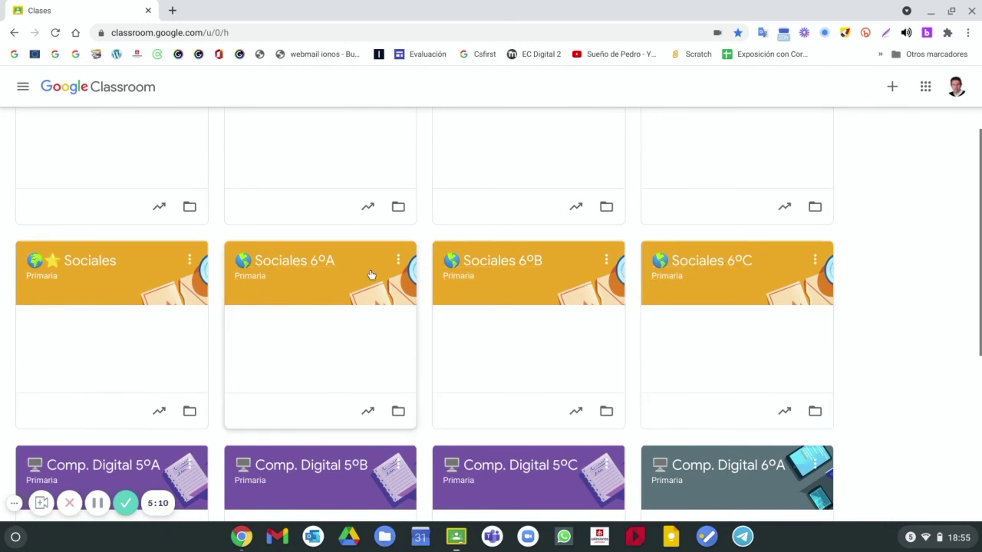
scroll(776, 265, "up", 3)
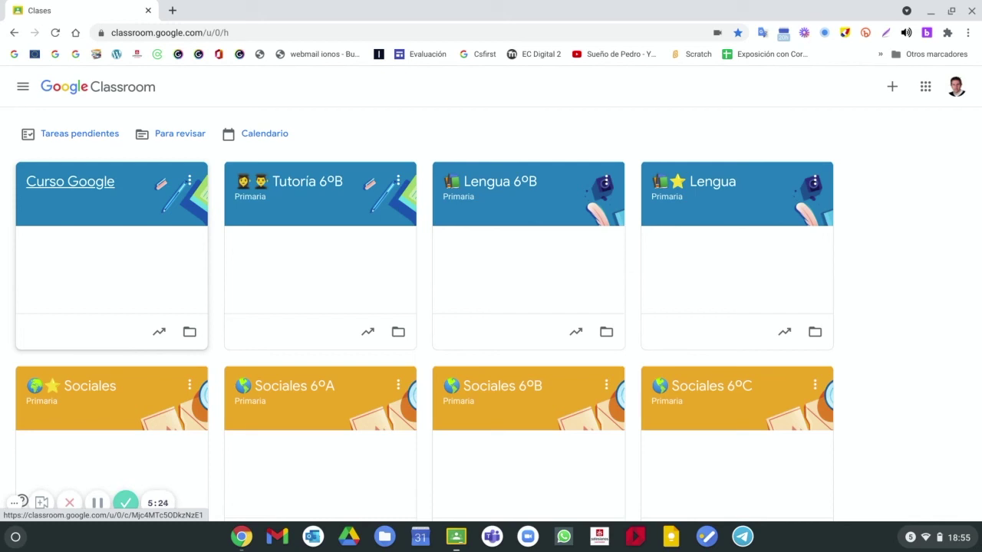
Check the main navigation and open the "Curso Google" class.
left_click(22, 86)
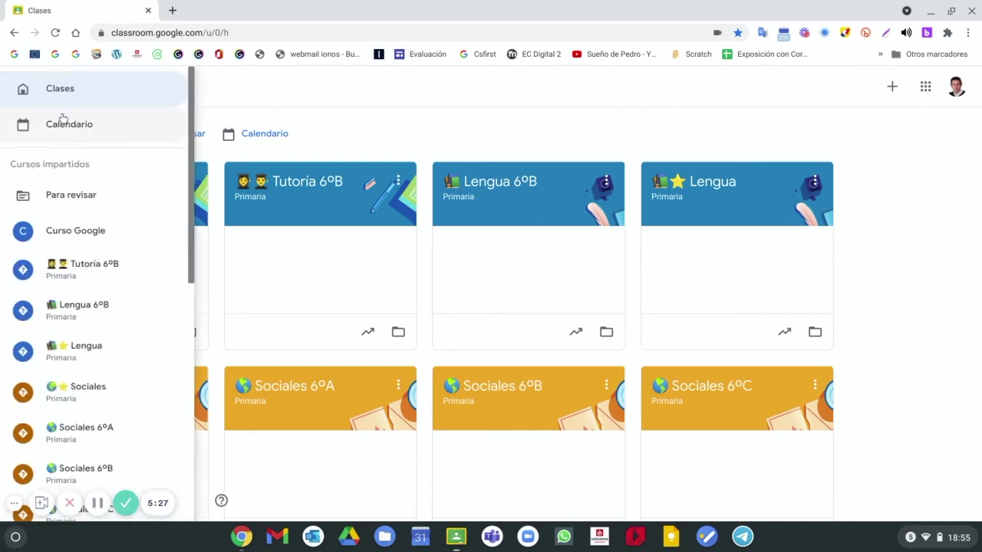
left_click(258, 100)
left_click(101, 187)
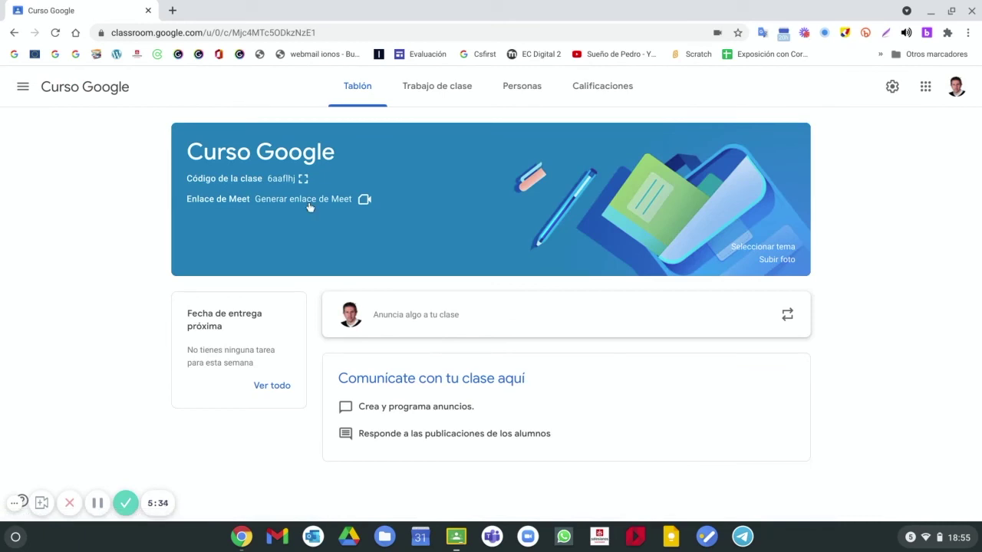
In the settings of the "Curso Google" class, copy the invitation link and display the class code enlarged.
left_click(893, 86)
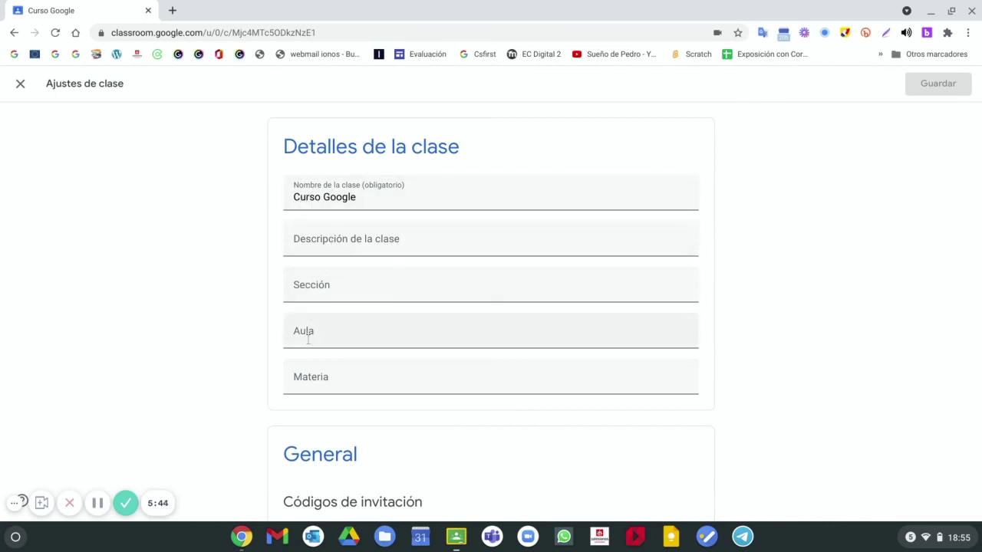
scroll(300, 367, "down", 1)
scroll(301, 366, "down", 5)
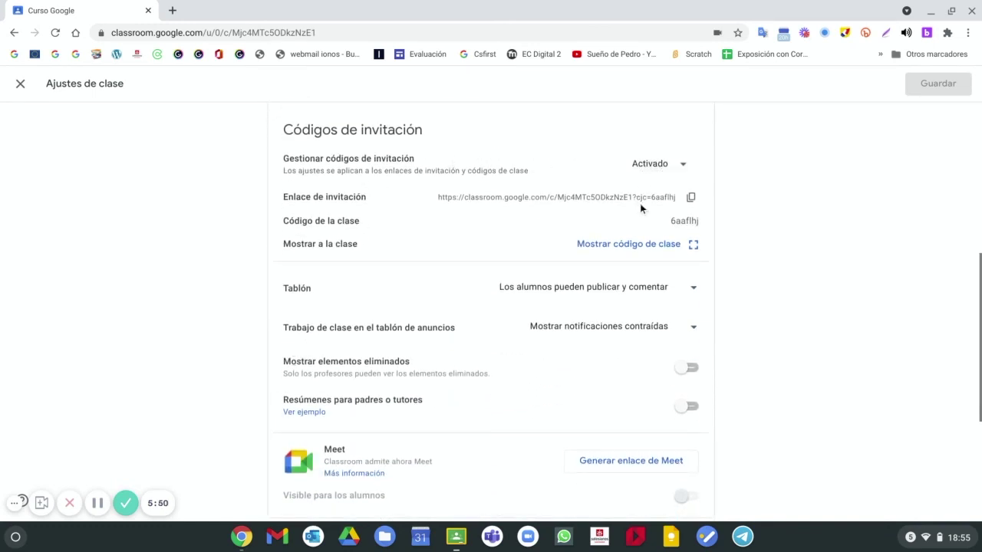
left_click(692, 198)
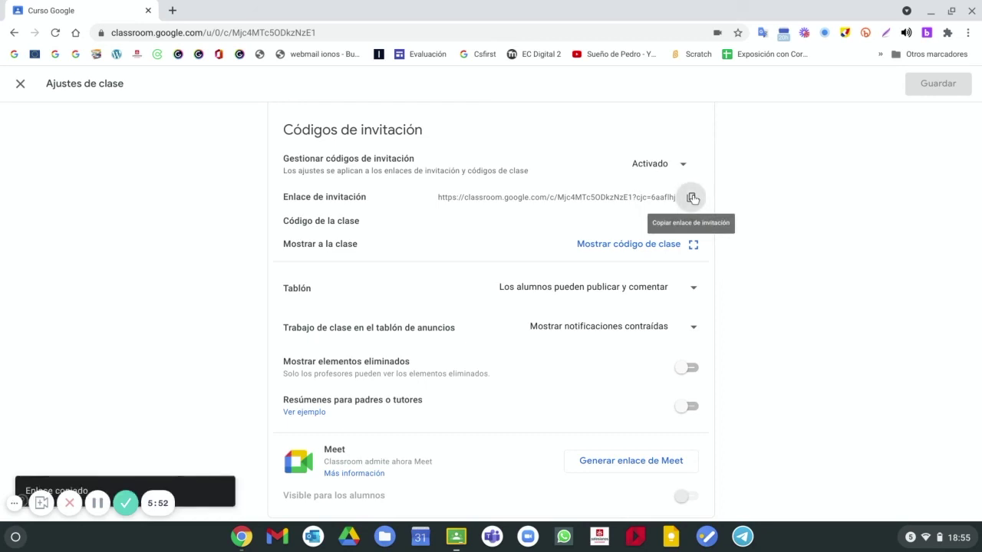
left_click(692, 244)
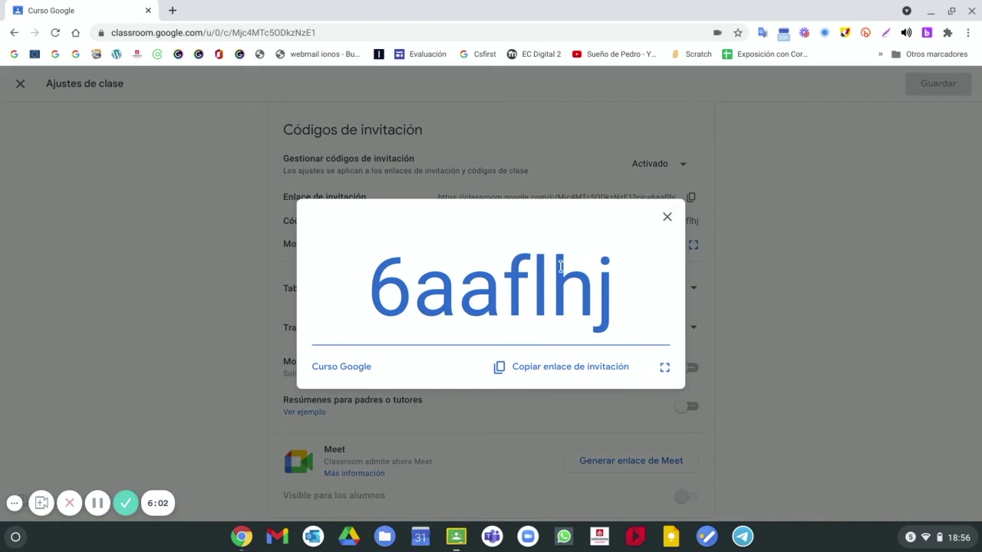
left_click(664, 219)
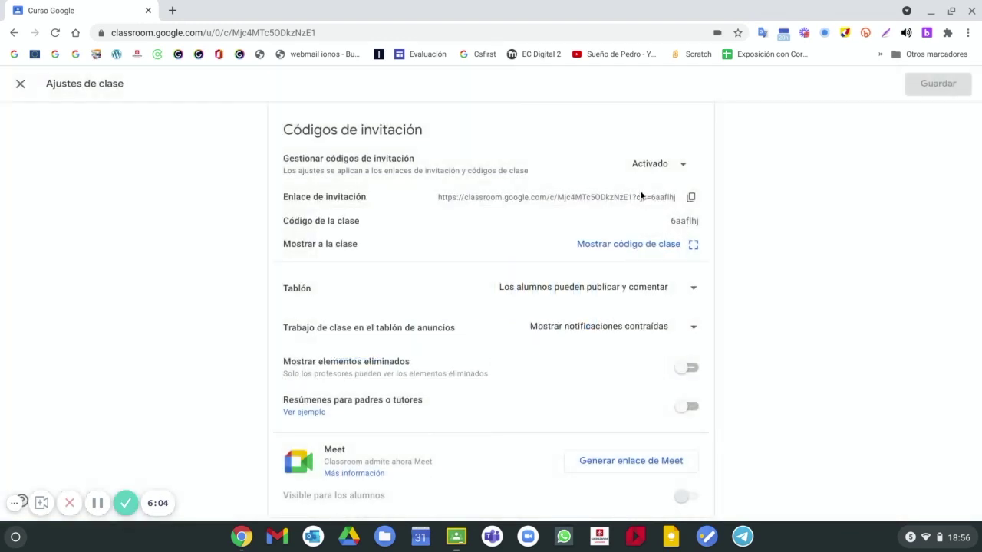
Try the "Tablón" permissions for students commenting only and for teachers only, and set it back to "Los alumnos solo pueden comentar".
scroll(659, 200, "down", 2)
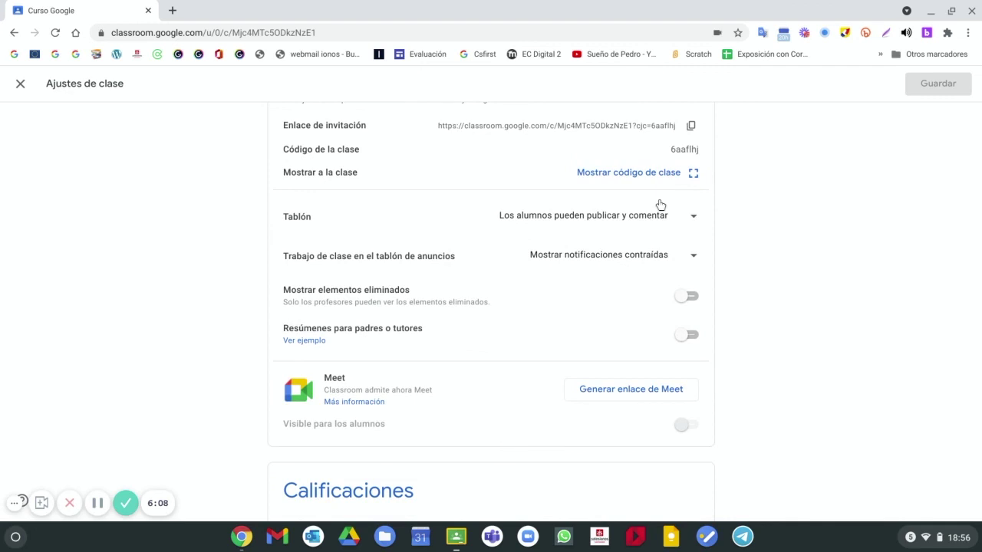
scroll(661, 205, "down", 1)
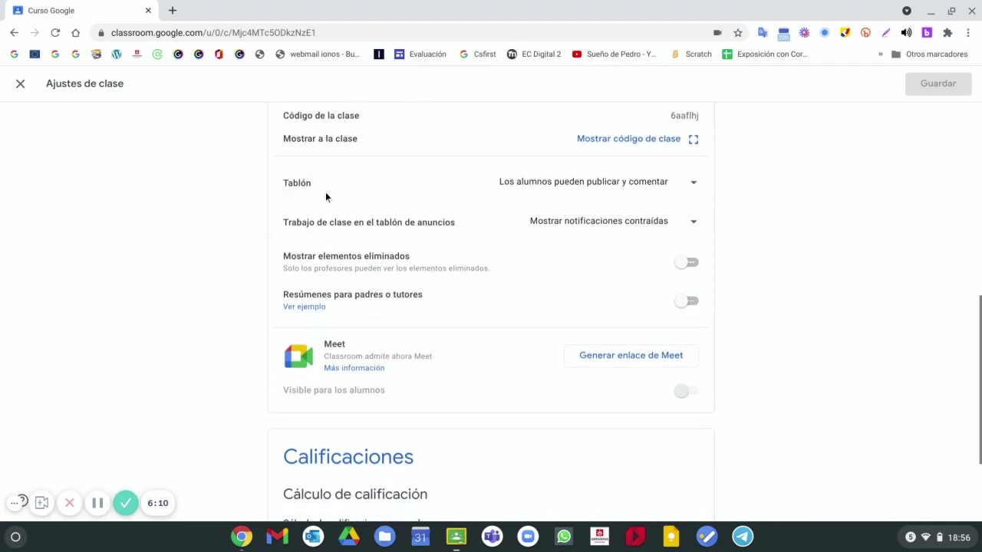
left_click(669, 186)
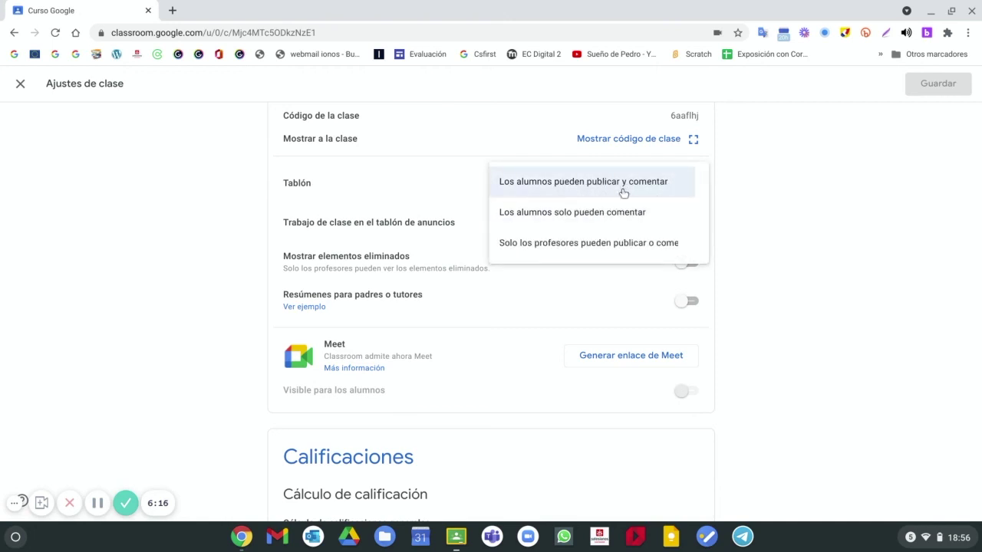
left_click(589, 217)
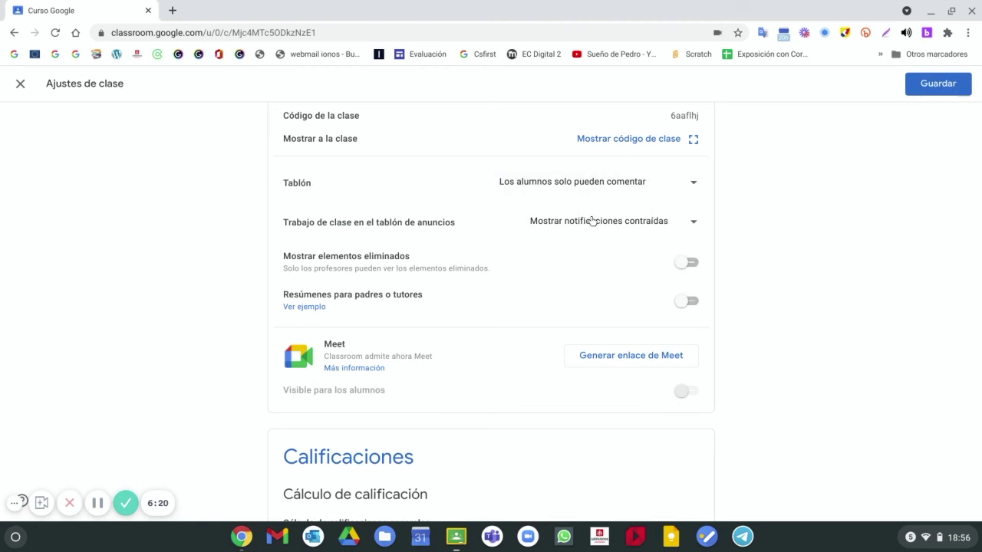
left_click(626, 189)
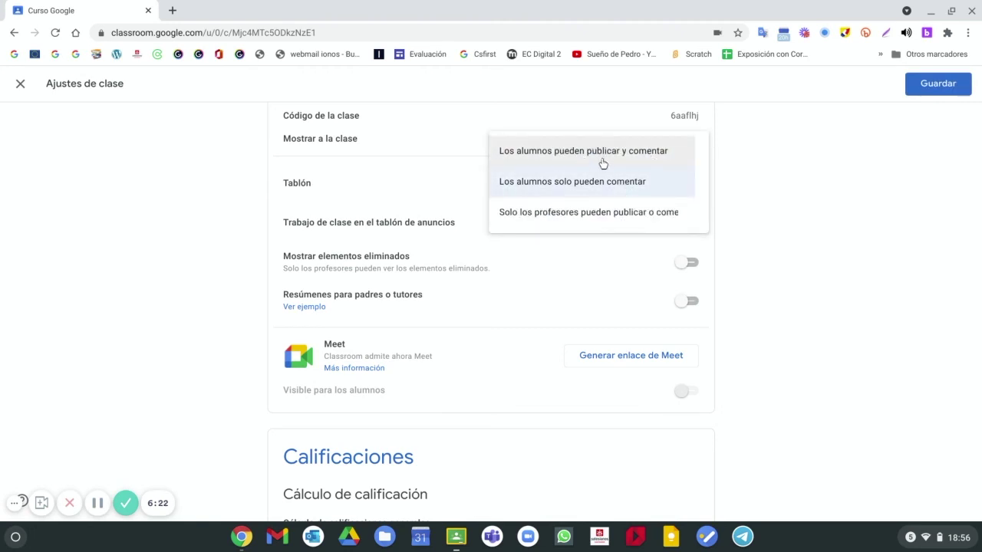
left_click(616, 221)
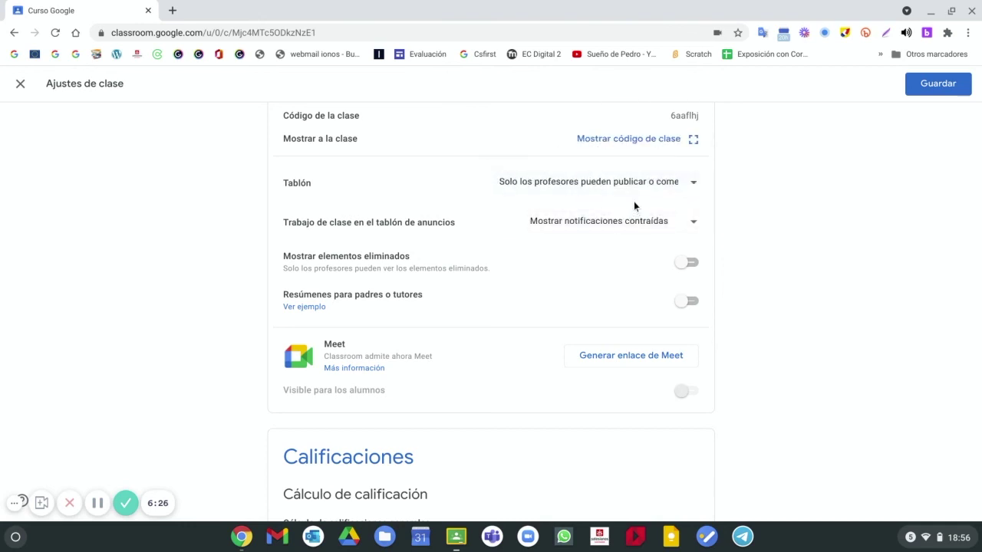
left_click(634, 186)
left_click(633, 160)
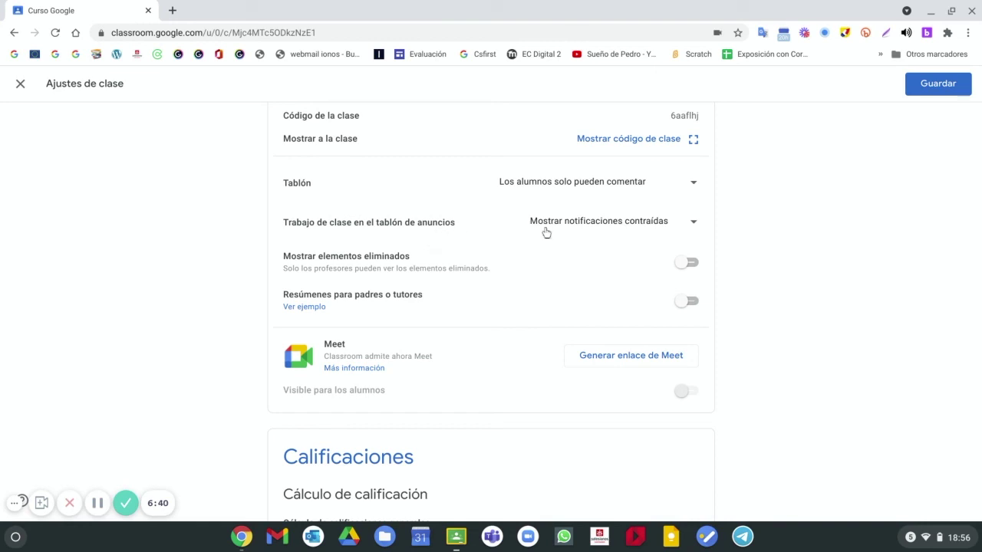
View the display options for class work in the stream, and try enabling summaries for parents or guardians but decline adding the class.
left_click(617, 227)
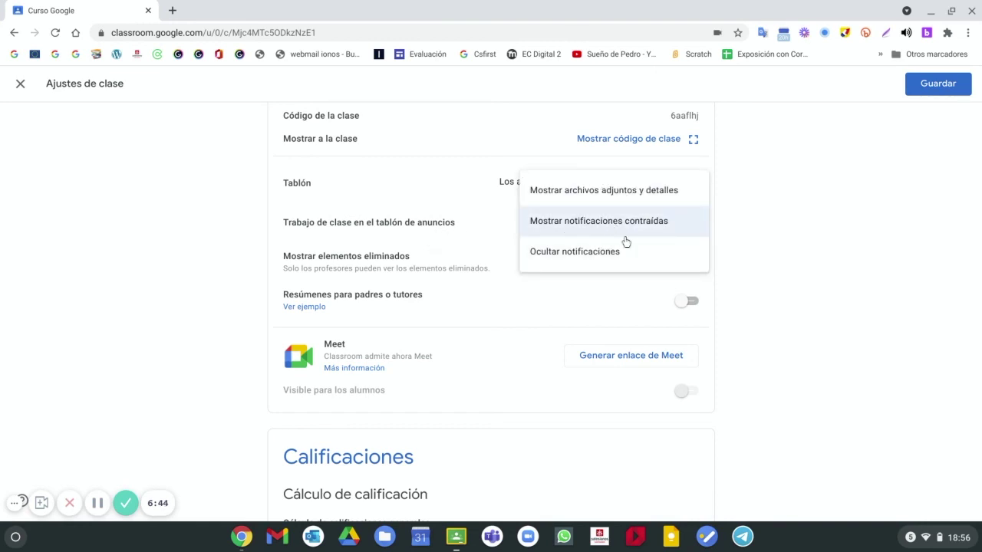
left_click(717, 218)
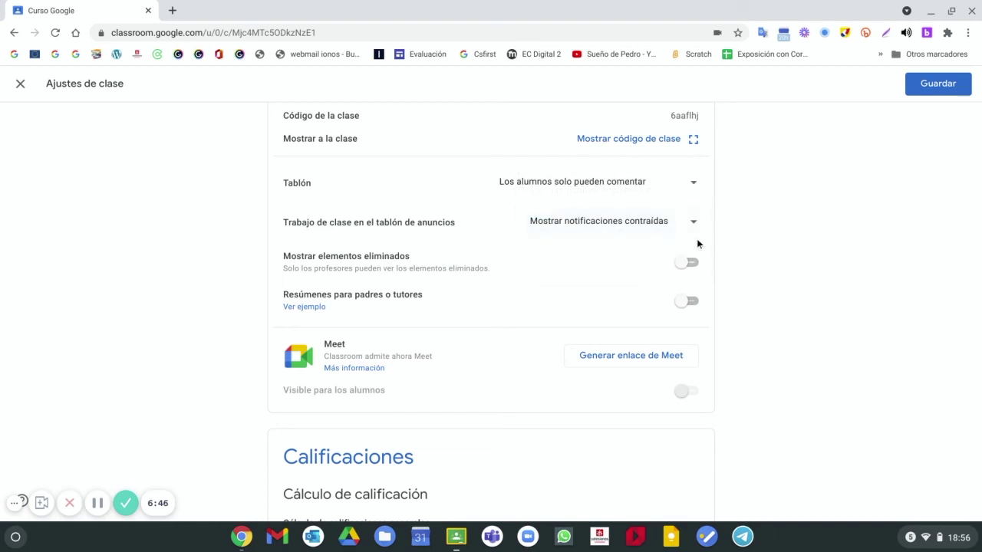
left_click(681, 303)
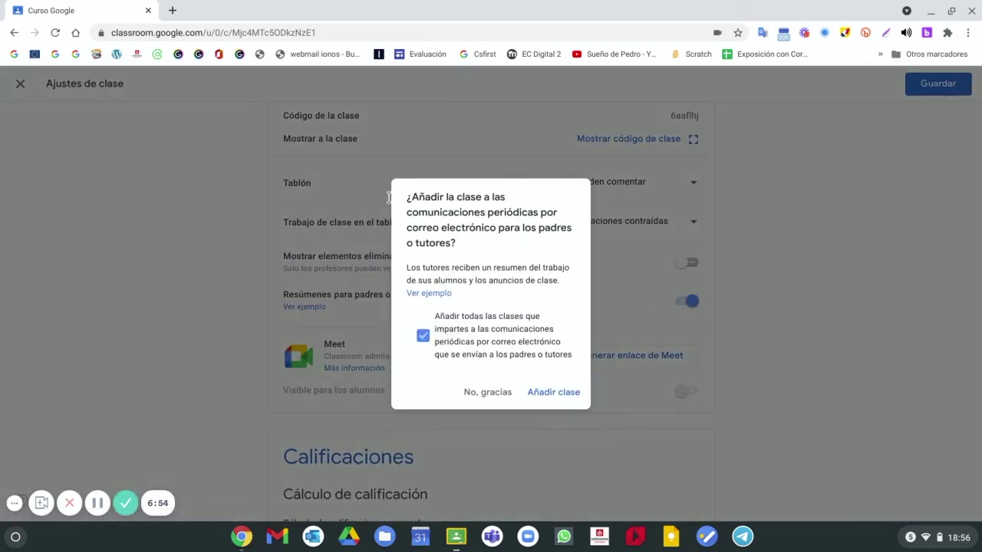
left_click(489, 394)
Leave the class settings without saving the changes and return to the class stream.
scroll(668, 314, "down", 2)
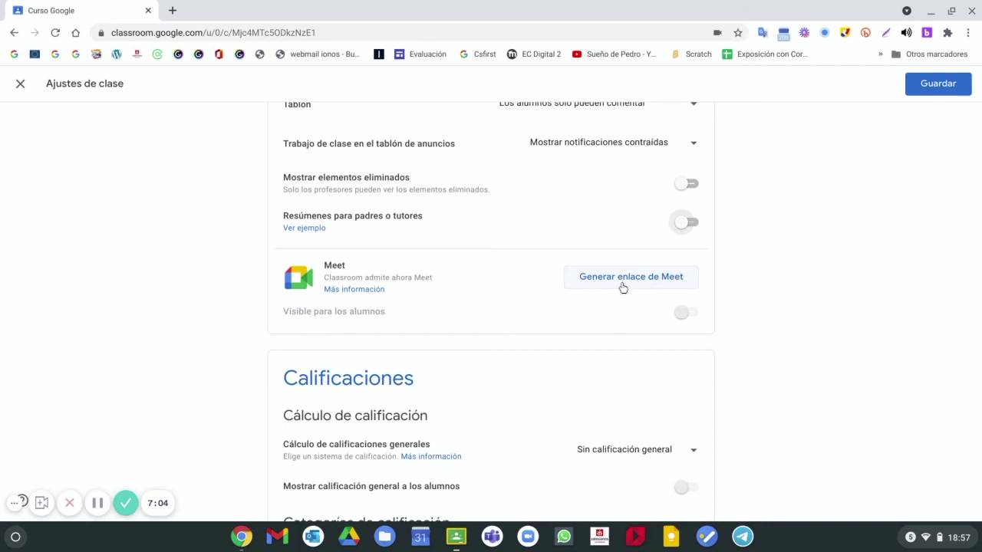
left_click(20, 84)
left_click(553, 320)
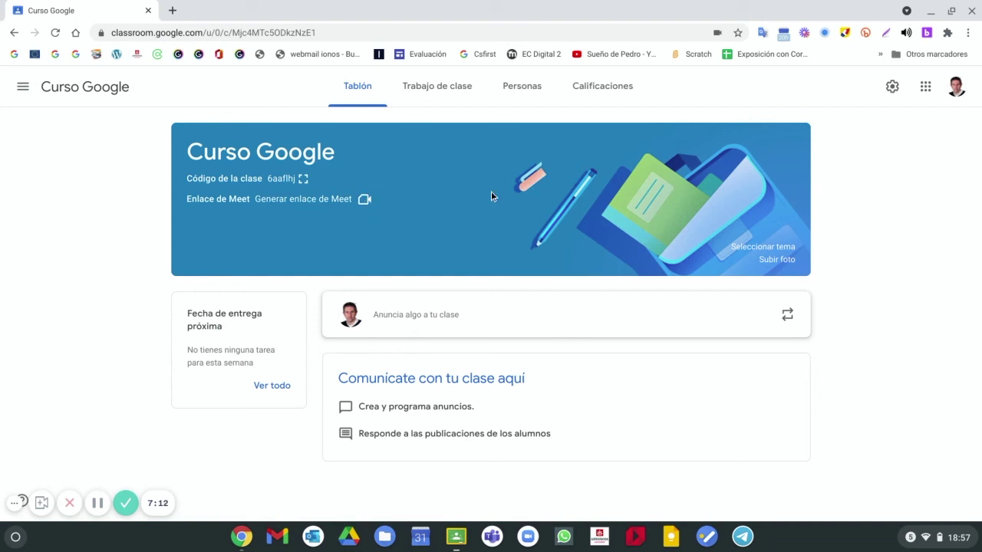
Generate a Meet link in the class settings with "Visible para los alumnos" turned on, and save the settings.
left_click(891, 86)
scroll(565, 314, "down", 6)
scroll(565, 318, "down", 2)
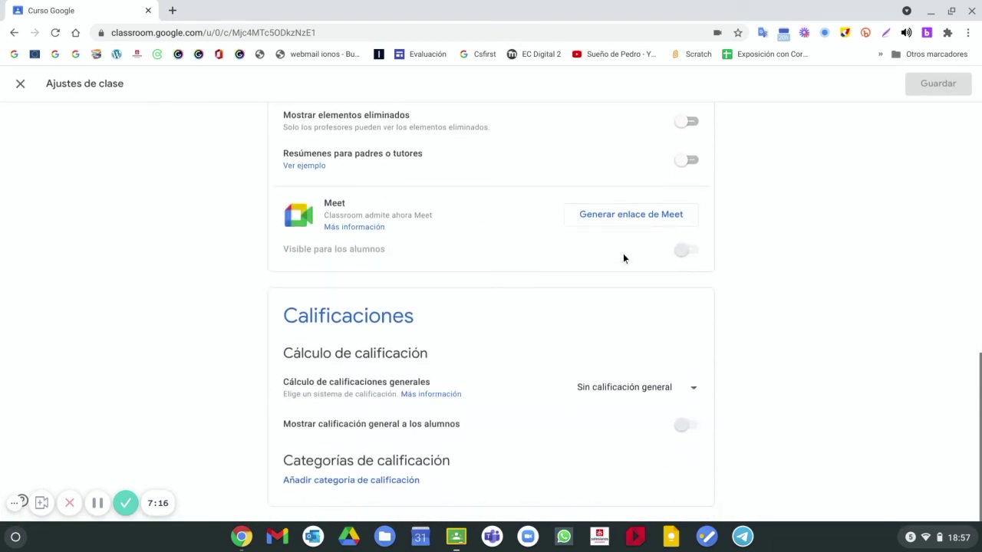
left_click(645, 221)
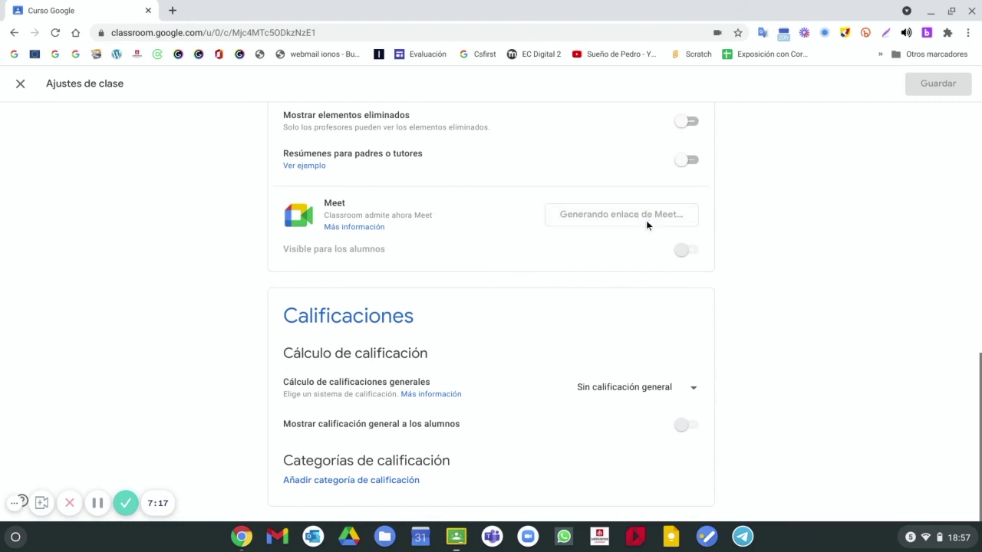
left_click(690, 251)
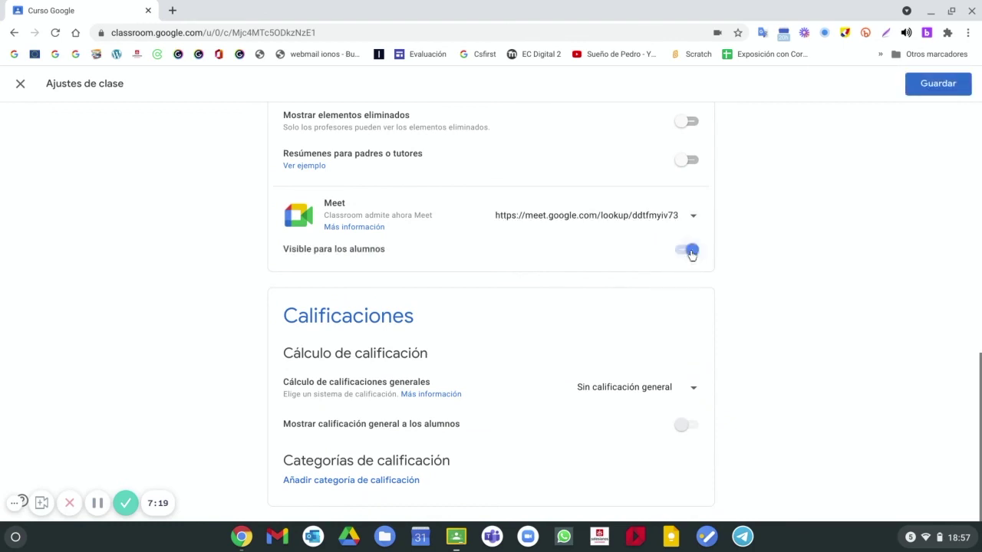
left_click(948, 96)
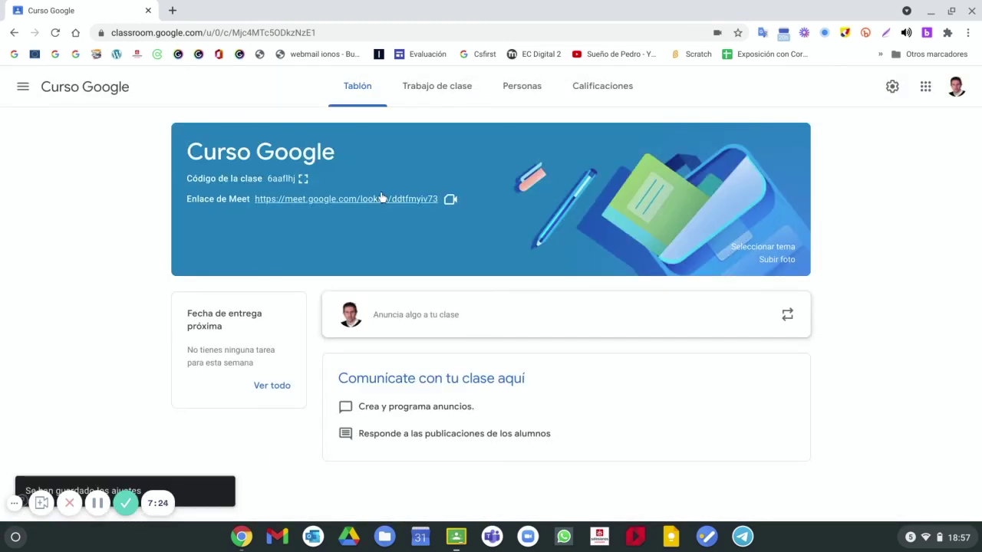
Turn off "Visible para los alumnos" for the Meet link in the class settings and view the link's copy and change options.
left_click(892, 86)
scroll(574, 237, "down", 8)
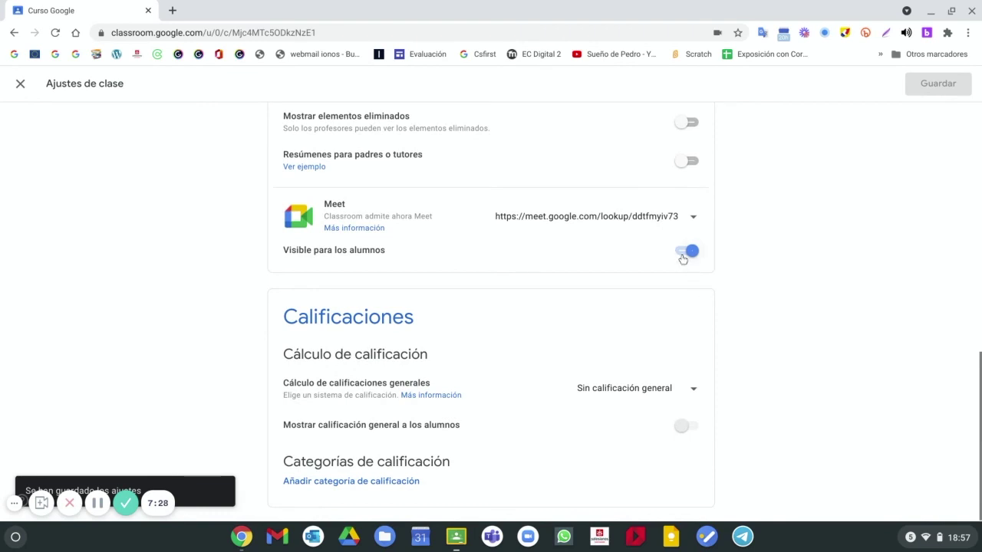
left_click(685, 253)
left_click(691, 227)
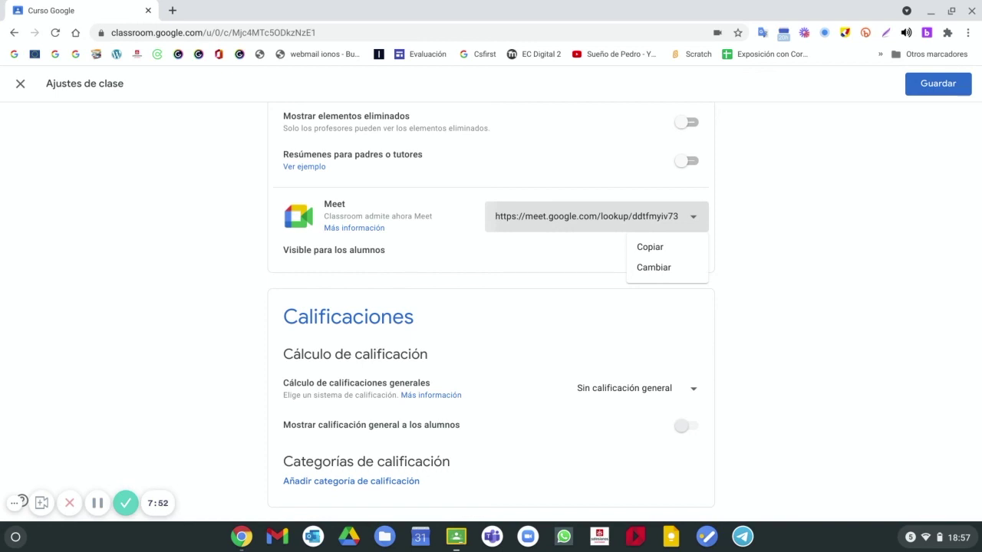
left_click(736, 255)
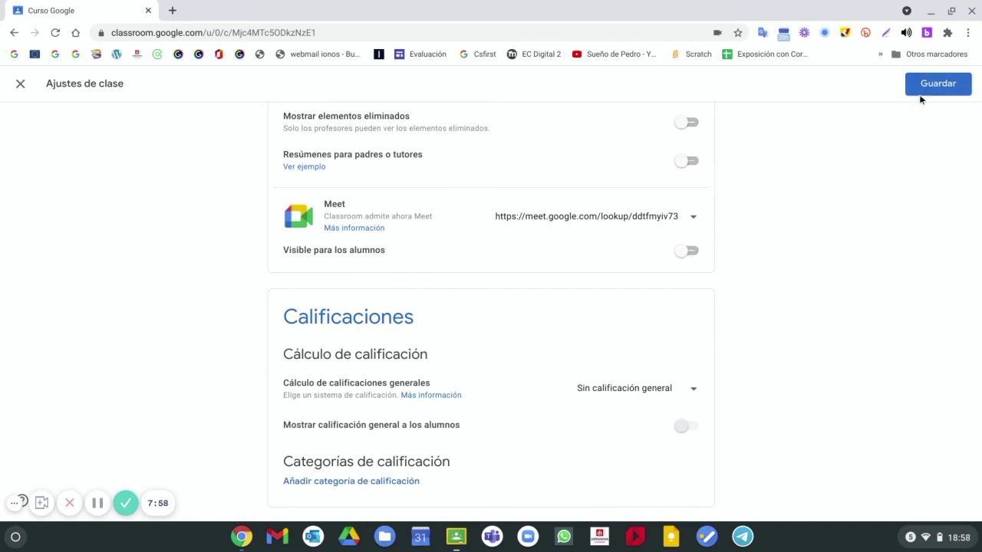
Set the overall grade calculation to "Ponderada por categoría" after trying "Puntuación total", and turn on "Mostrar calificación general a los alumnos".
scroll(622, 312, "down", 1)
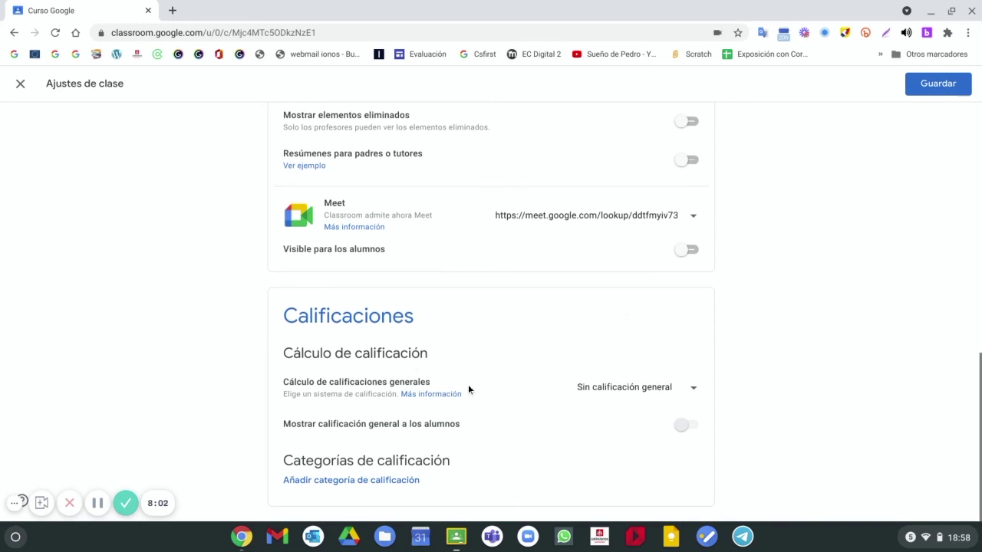
left_click(618, 389)
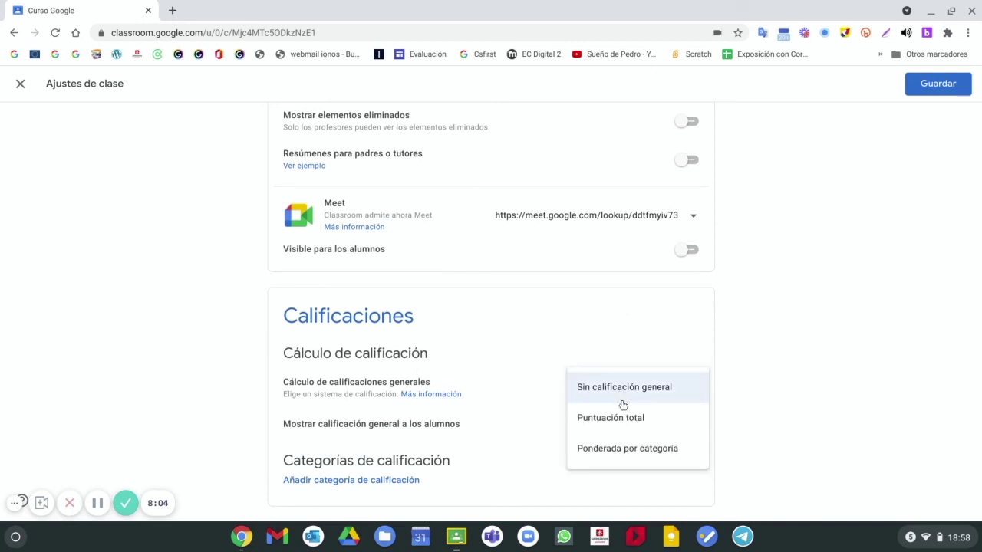
left_click(620, 418)
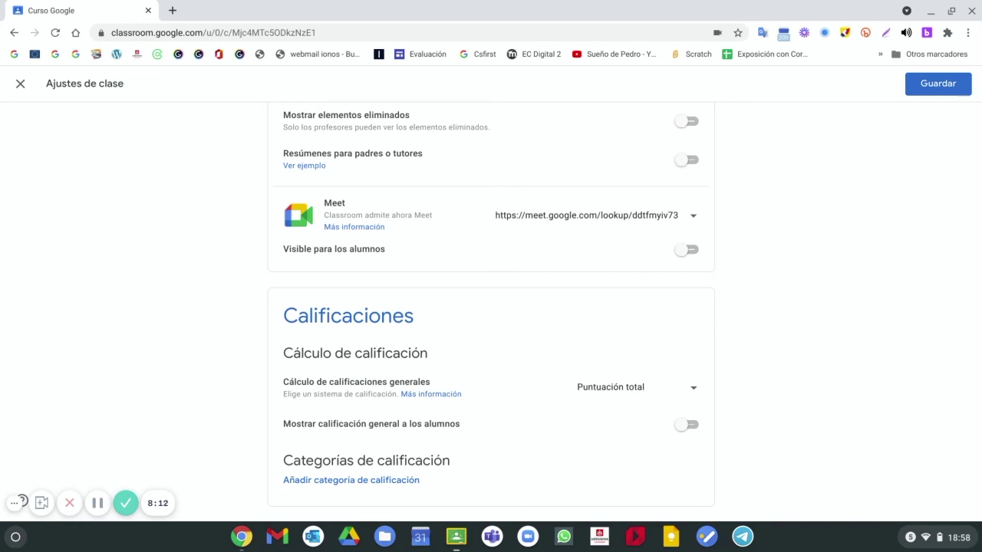
left_click(614, 393)
left_click(593, 416)
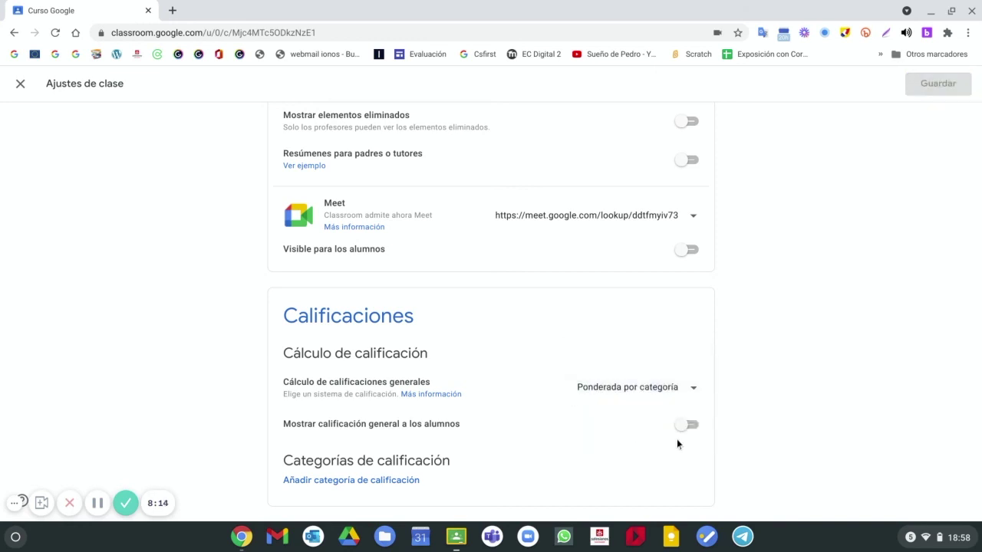
left_click(688, 426)
Add a grade category named "Gramática" with a percentage of 30 %.
left_click(395, 480)
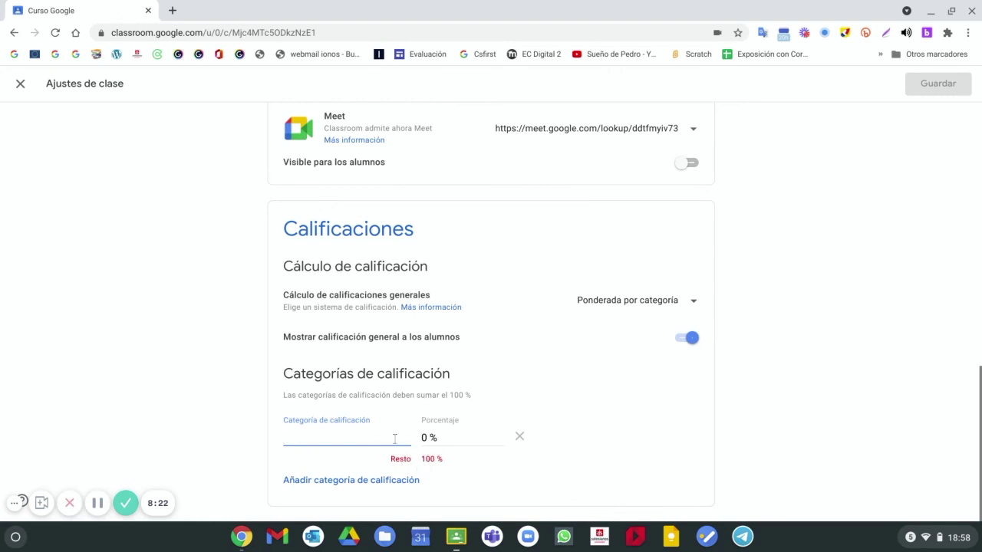
left_click(363, 430)
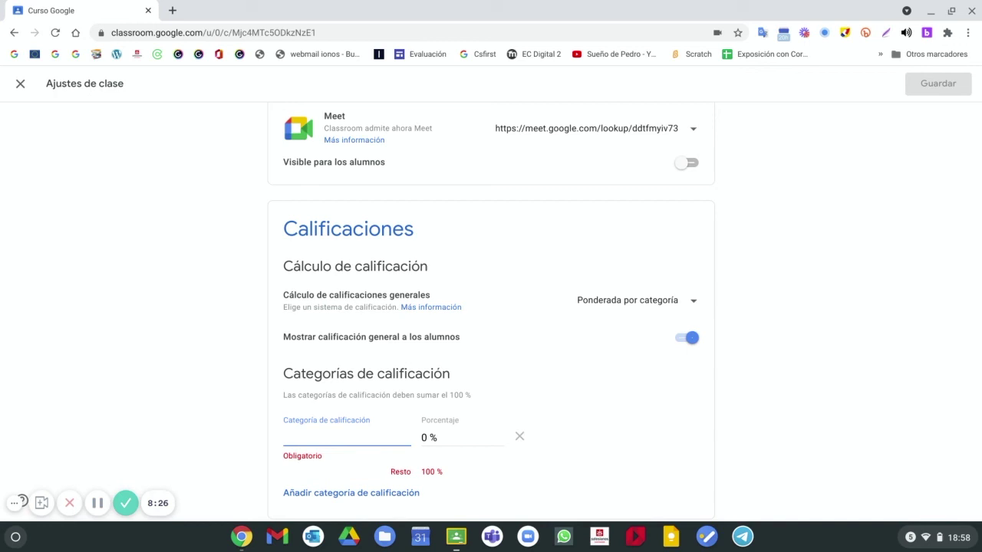
type("Gramática")
left_click(423, 437)
key("BackSpace")
type("30")
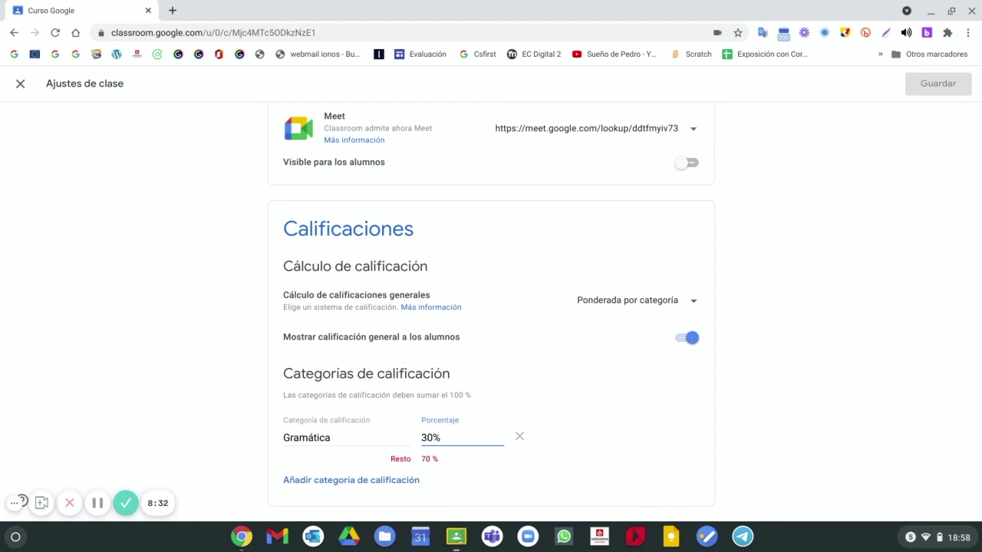
Add a second grade category named "Expresión oral" with a percentage of 40 %.
left_click(359, 480)
type("Exp")
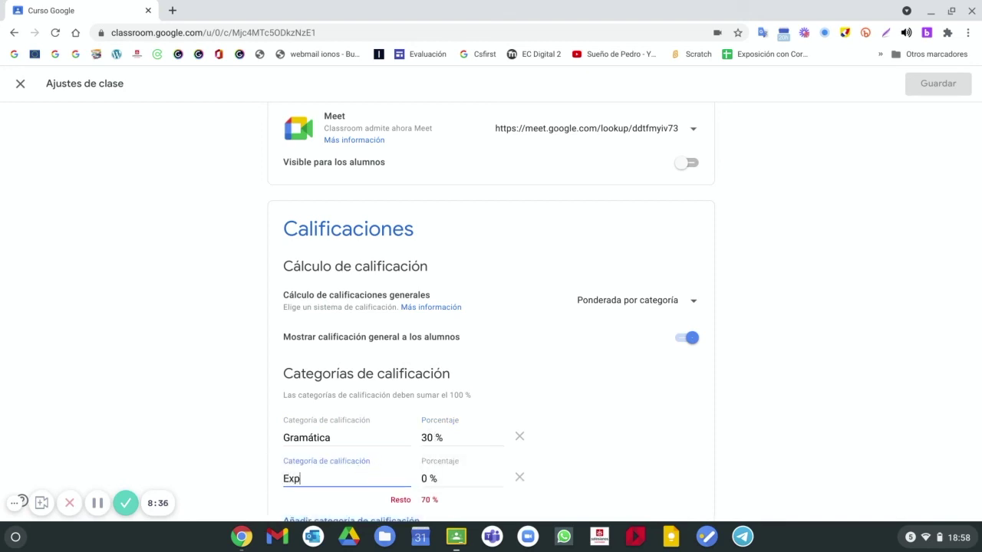
type("resión oral")
left_click(428, 479)
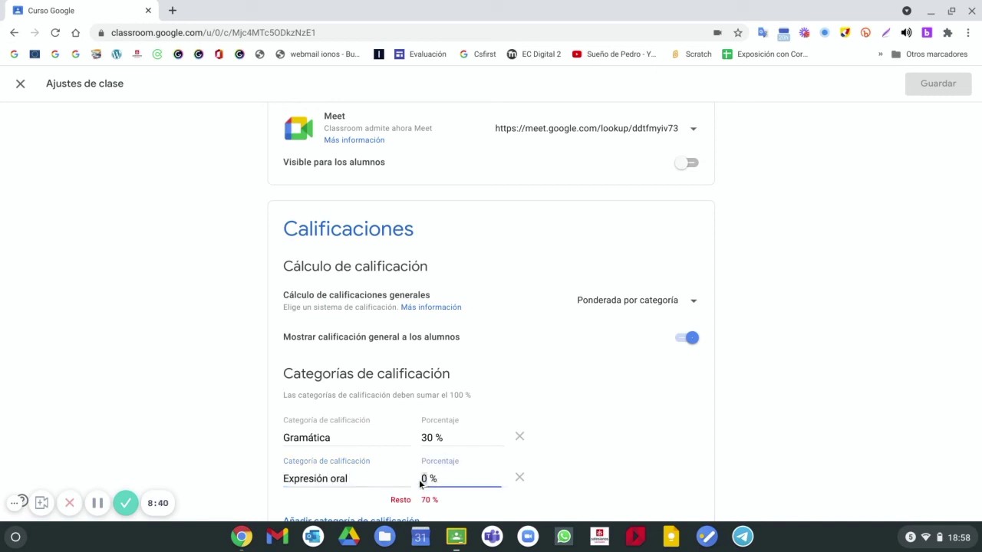
type("40")
Add a third grade category named "Expresión escrita" with a percentage of 30 %, and save the class settings.
scroll(435, 471, "down", 1)
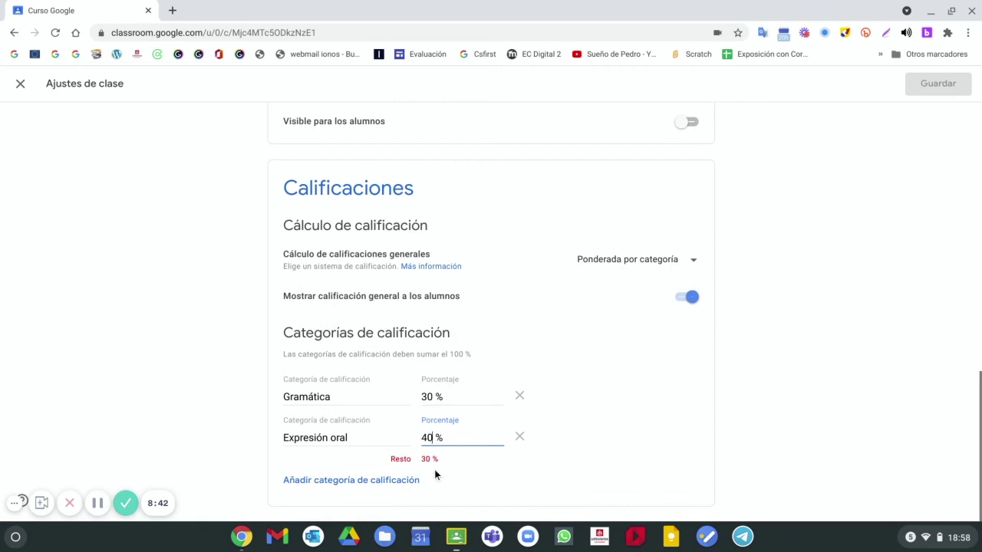
left_click(396, 480)
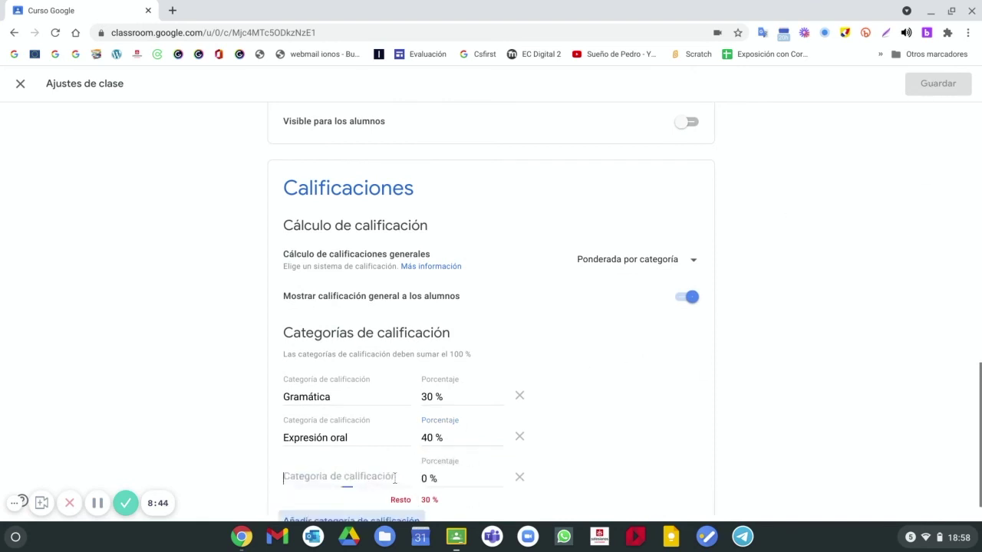
type("Expre")
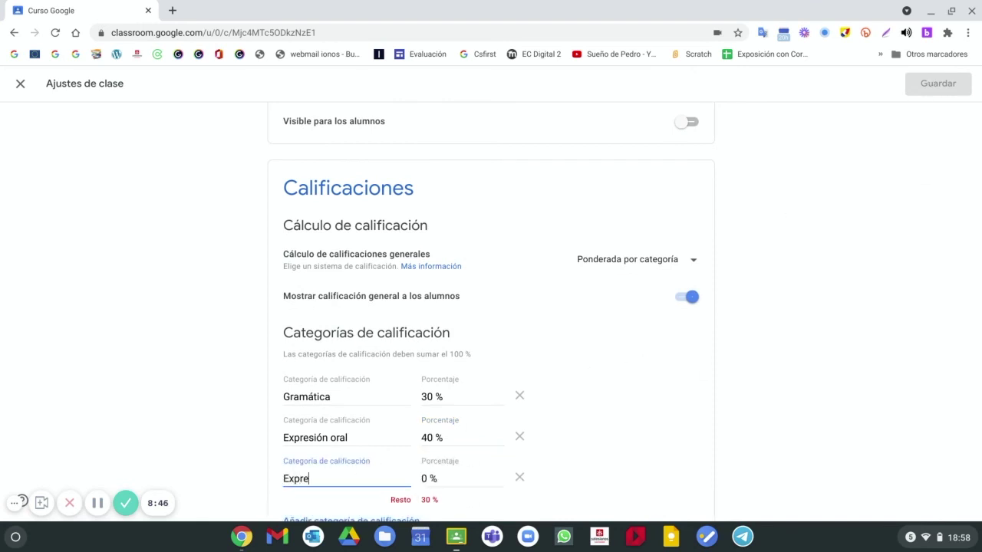
type("sión escrita")
left_click(464, 464)
type("30")
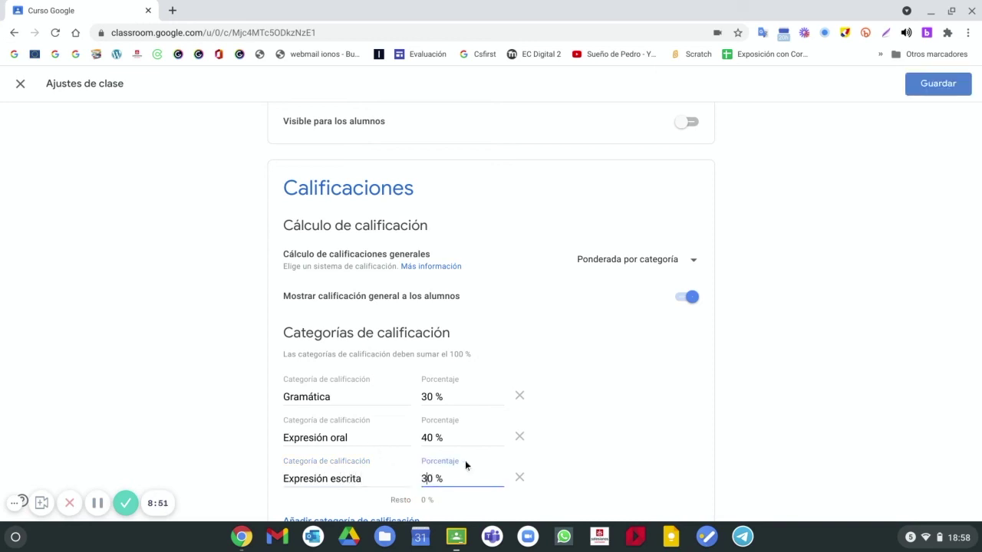
left_click(950, 84)
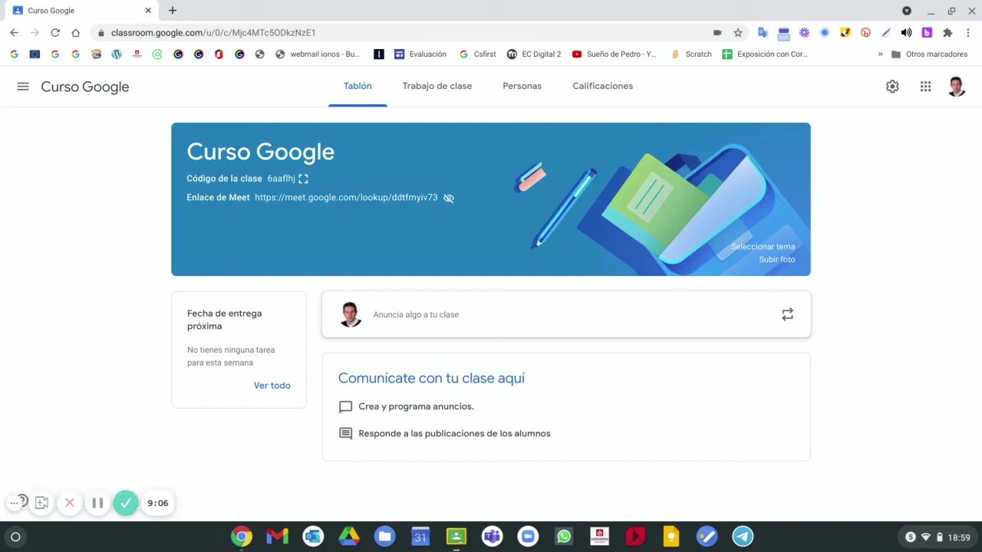
Review the general class settings once more and return to the class stream.
left_click(892, 86)
scroll(526, 299, "down", 6)
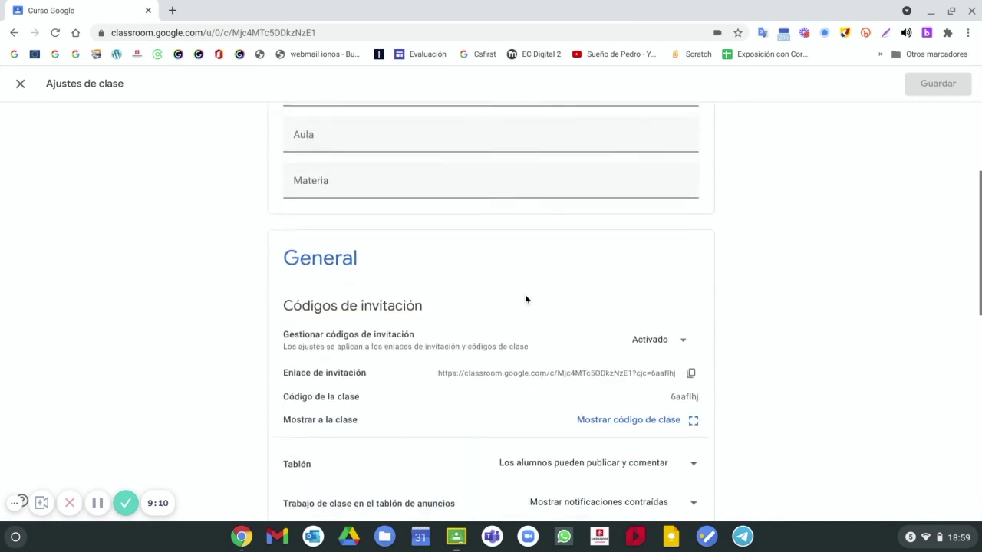
left_click(21, 85)
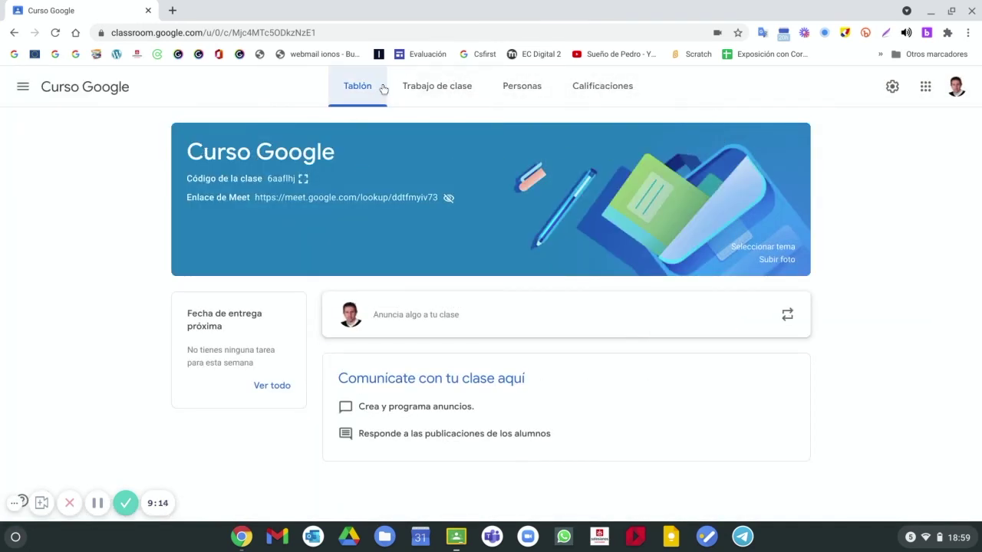
Change the class theme to the General gallery image with the yellow book and earphones on blue.
left_click(752, 247)
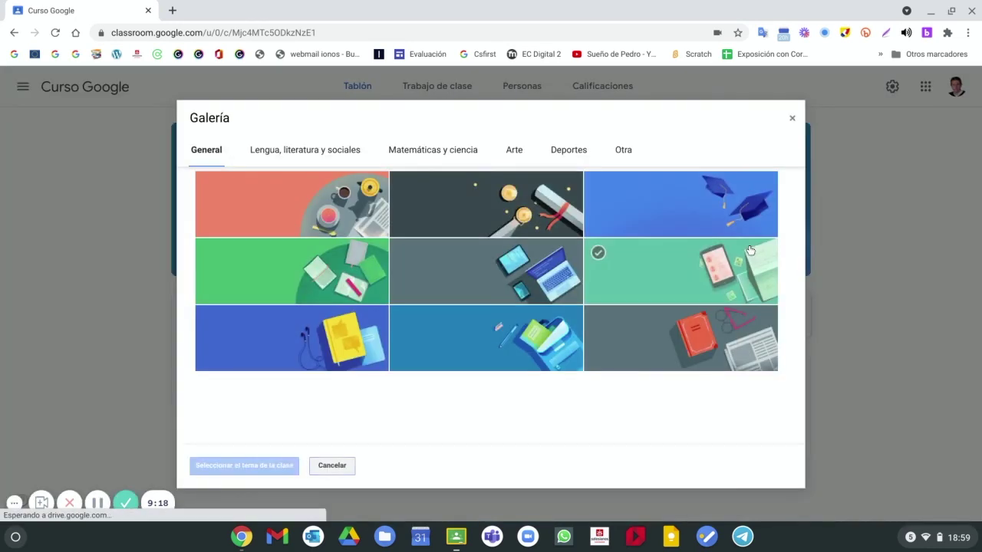
left_click(351, 342)
left_click(244, 465)
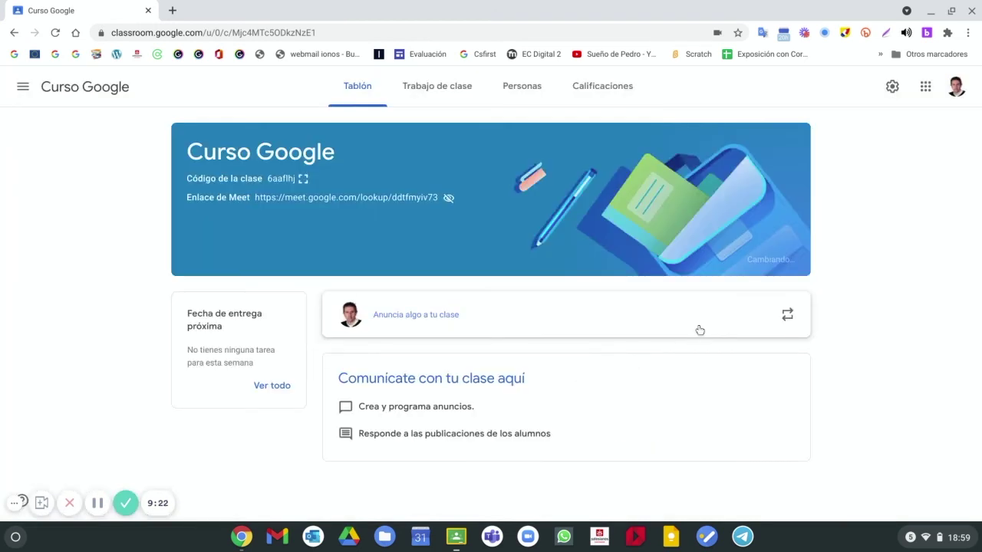
View the header photo upload dialog and the enlarged class code, closing each without changes.
left_click(776, 260)
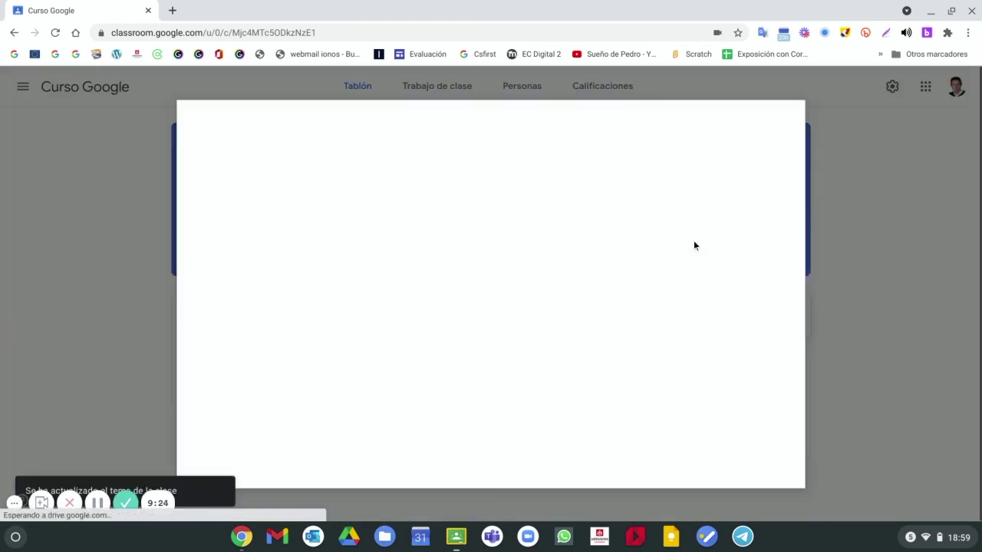
left_click(789, 120)
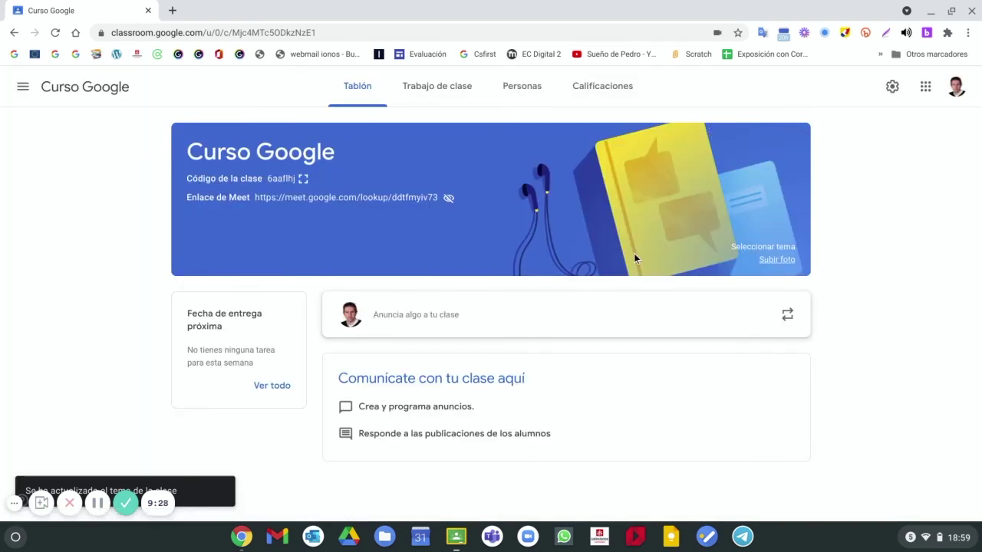
left_click(304, 178)
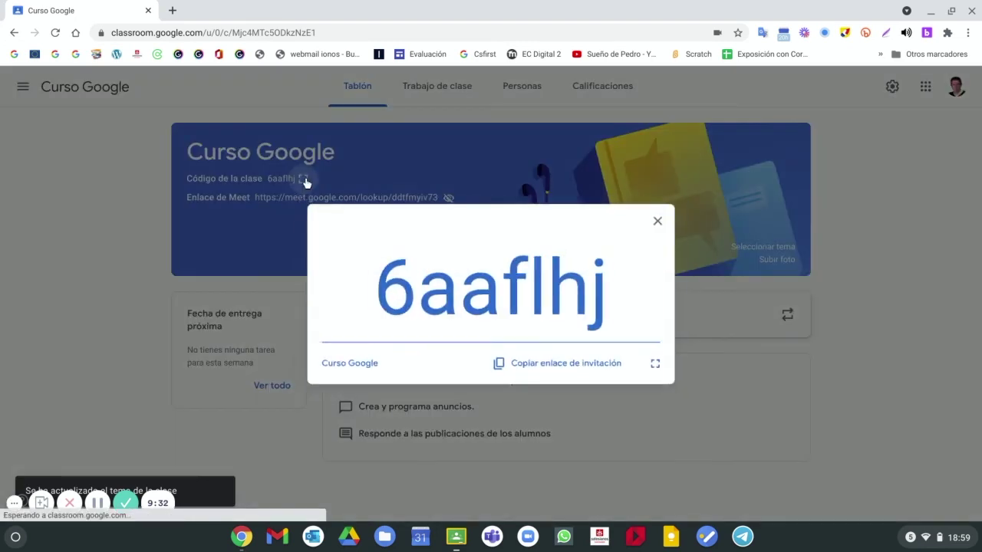
left_click(664, 219)
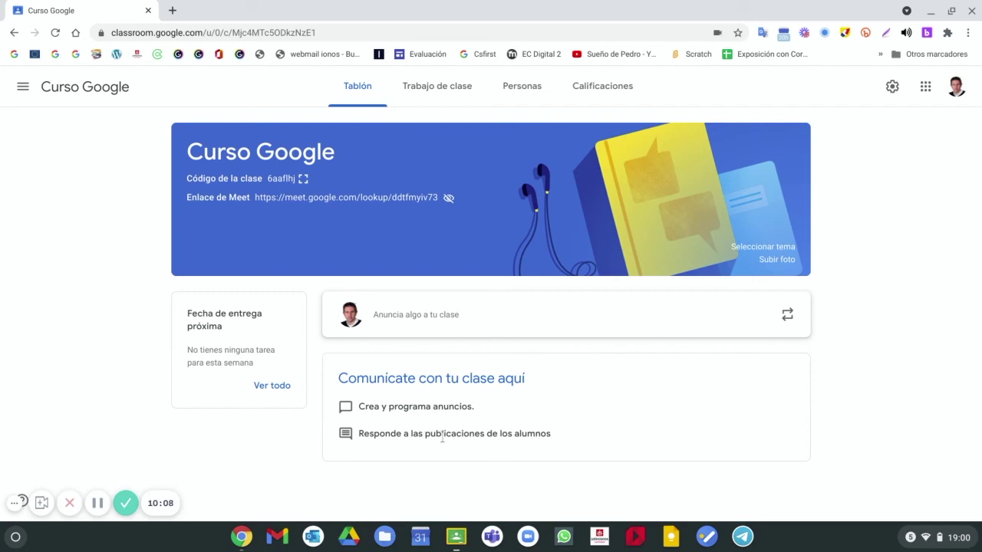
View the attachment options of a new class announcement, and look over the "Trabajo de clase" and "Calificaciones" pages.
left_click(447, 324)
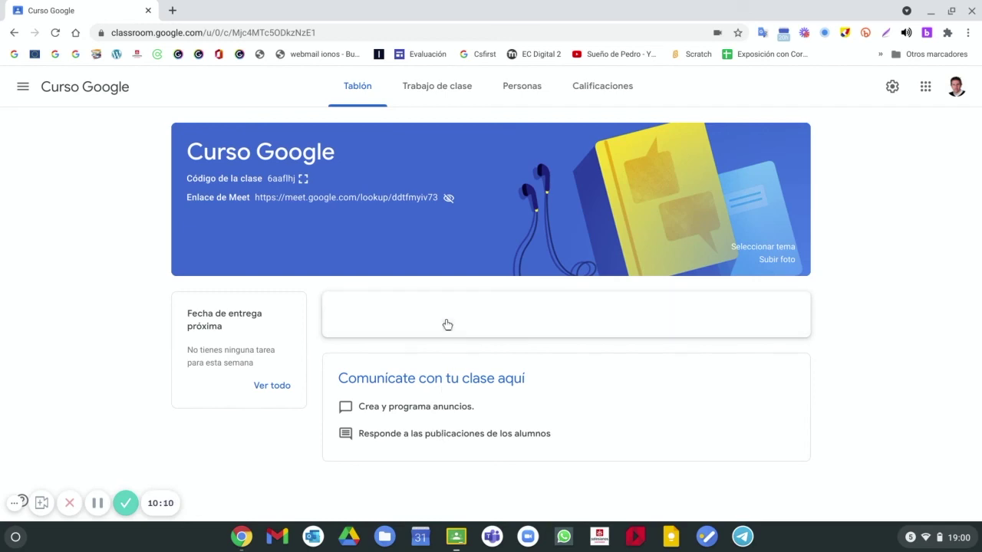
left_click(376, 483)
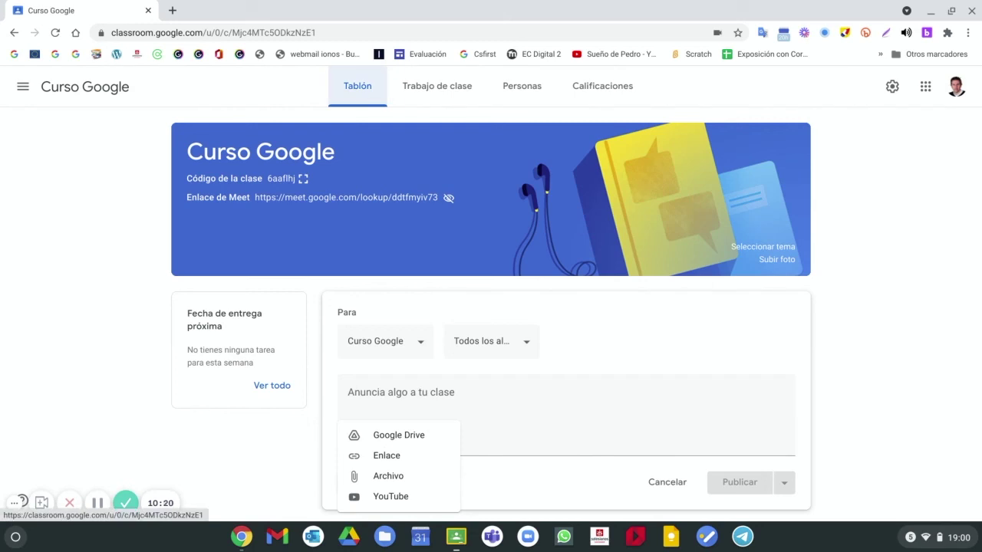
left_click(423, 92)
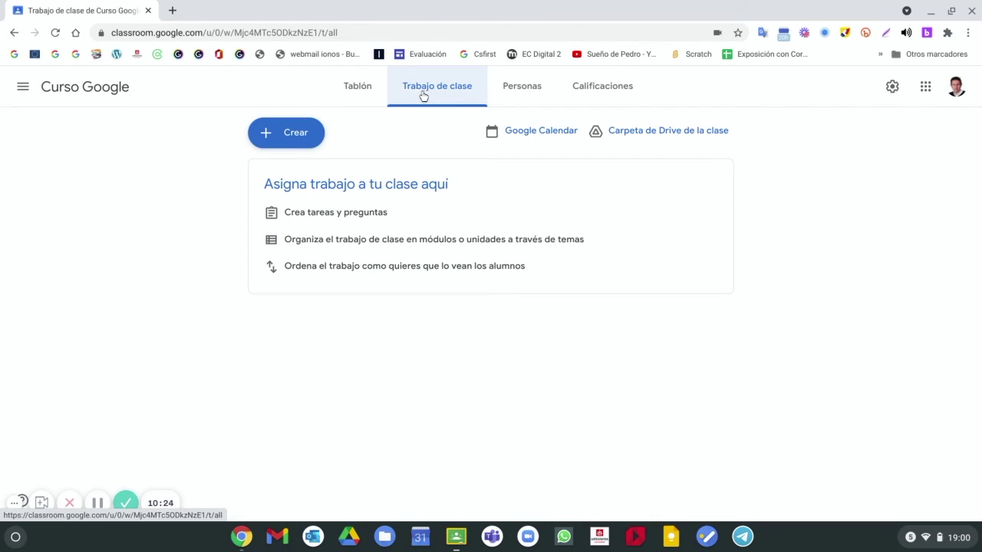
left_click(599, 98)
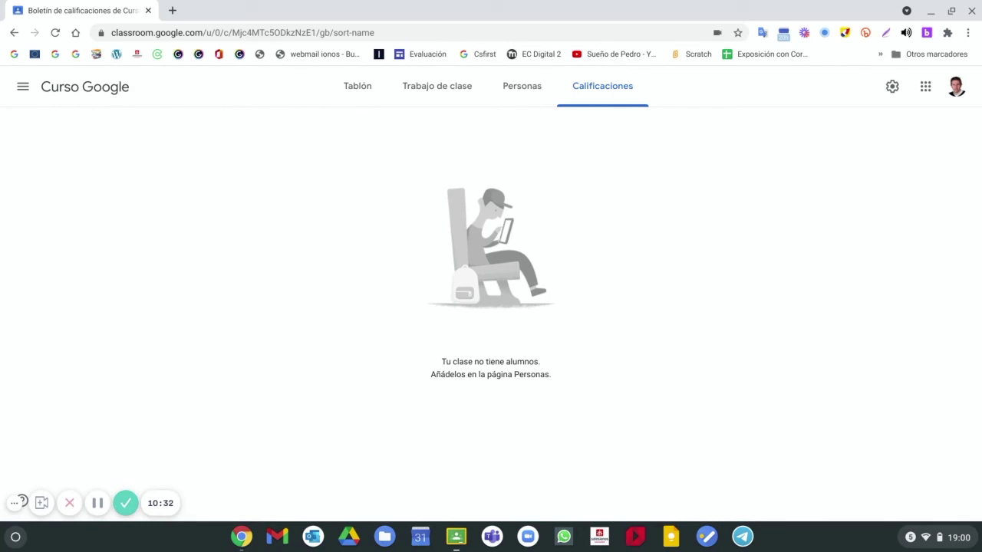
Copy the student invitation link from the "Personas" page, and invite a student found by searching for their e-mail.
left_click(531, 88)
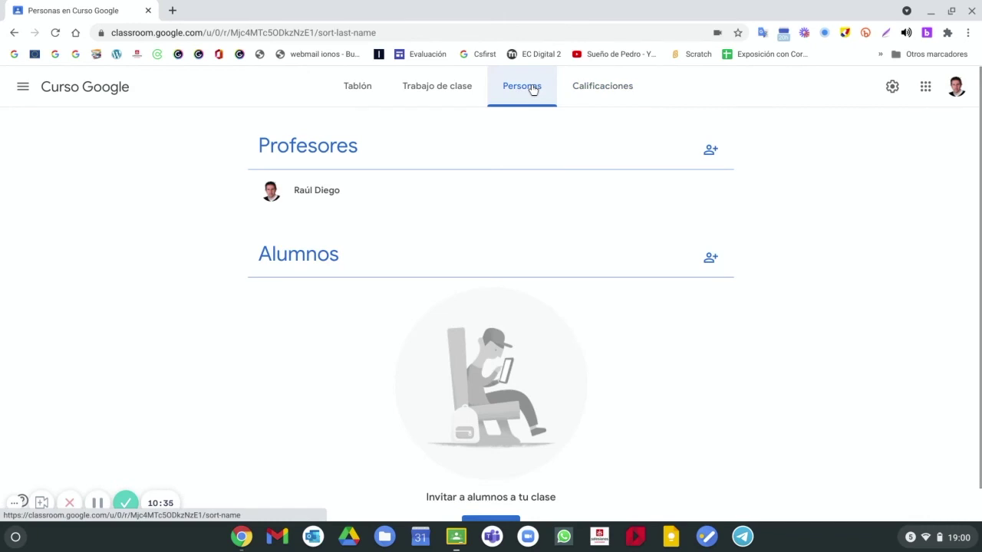
left_click(711, 258)
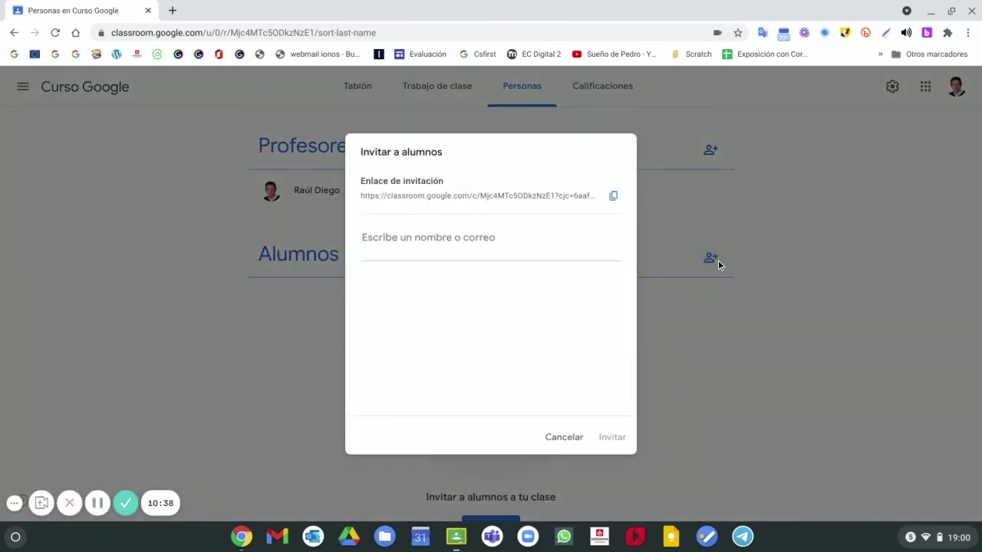
left_click(615, 194)
type("rauld")
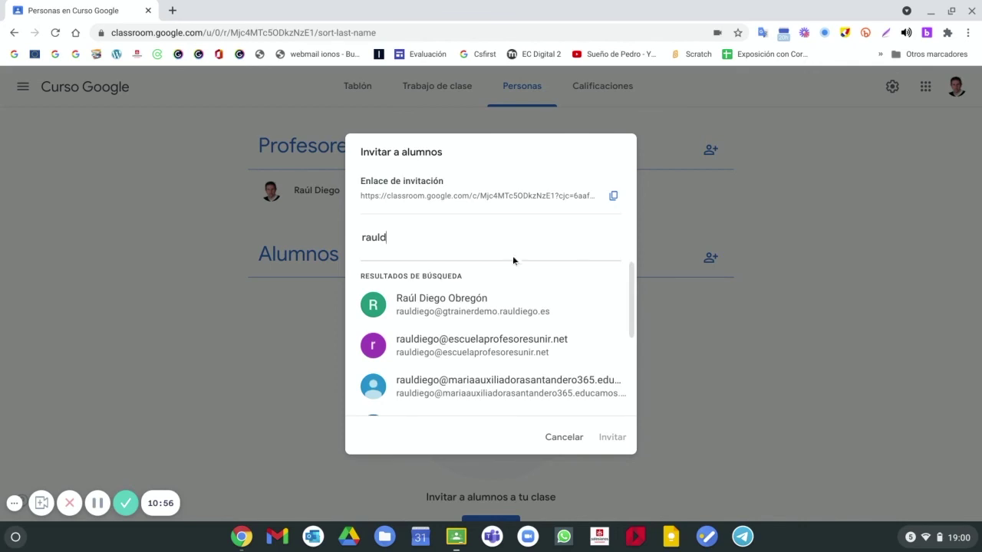
left_click(493, 313)
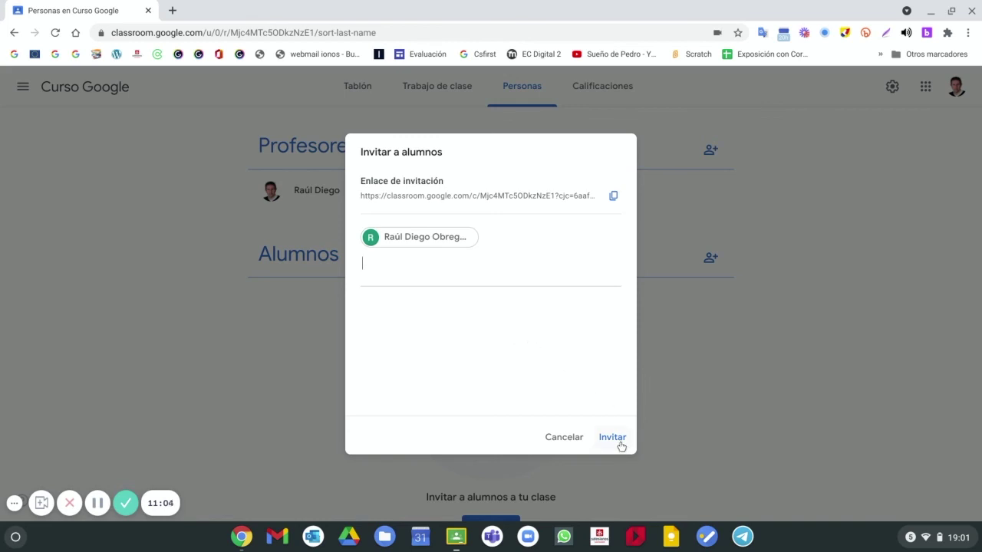
left_click(619, 443)
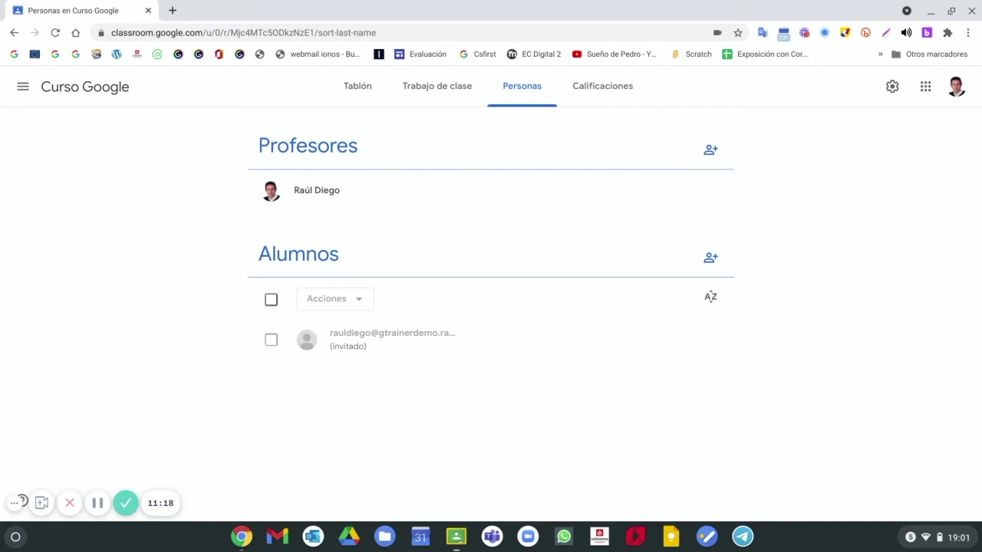
View the bulk actions available for all students and the teacher invitation dialog, leaving both without changes.
left_click(270, 299)
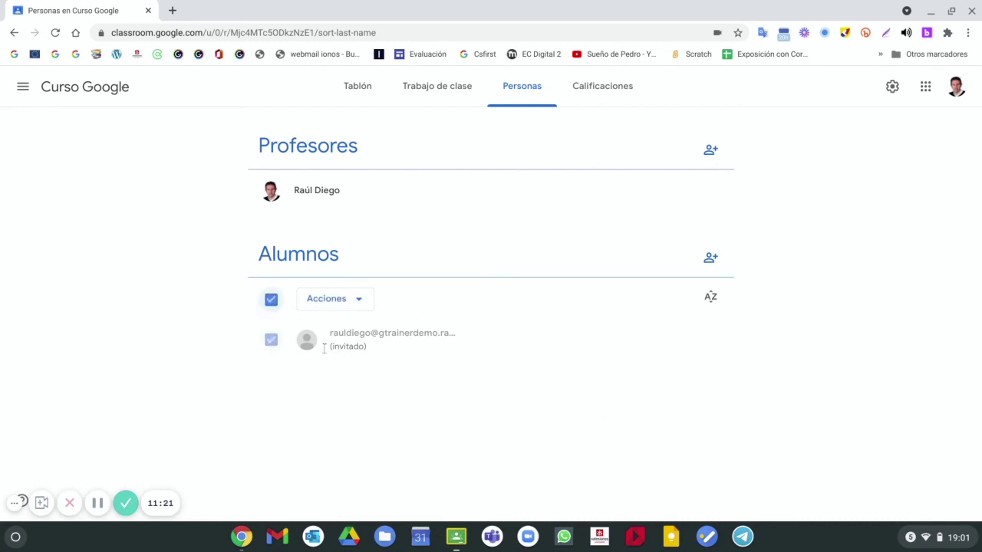
left_click(328, 299)
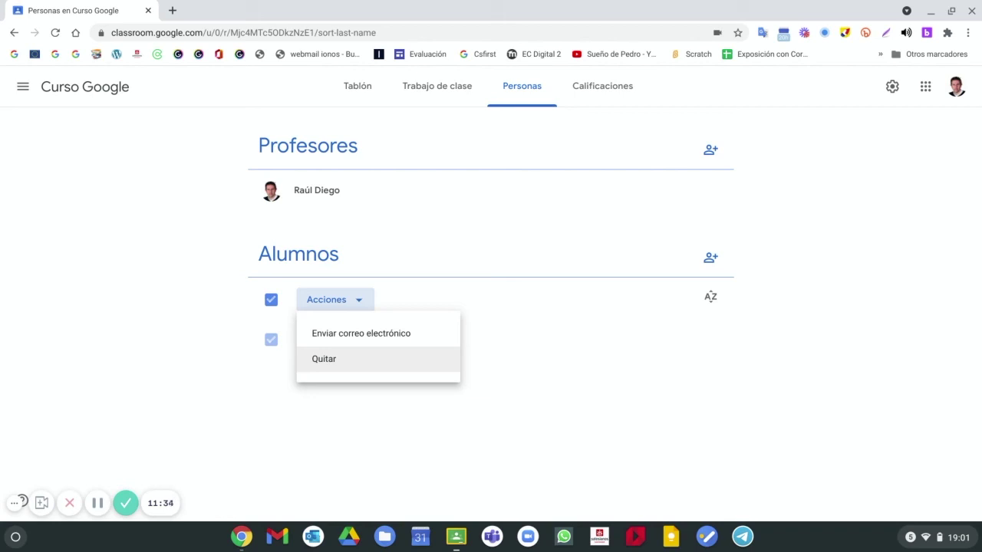
left_click(280, 303)
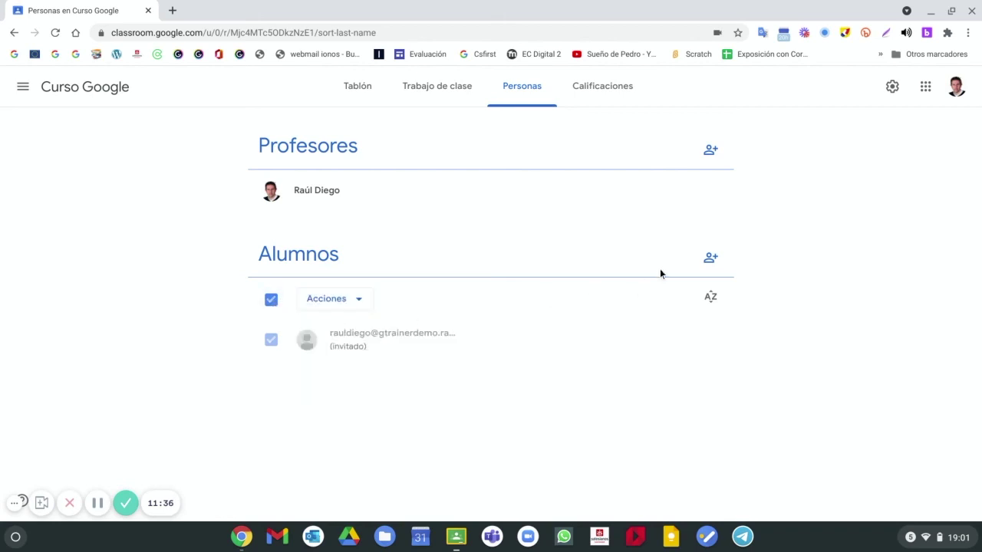
left_click(270, 299)
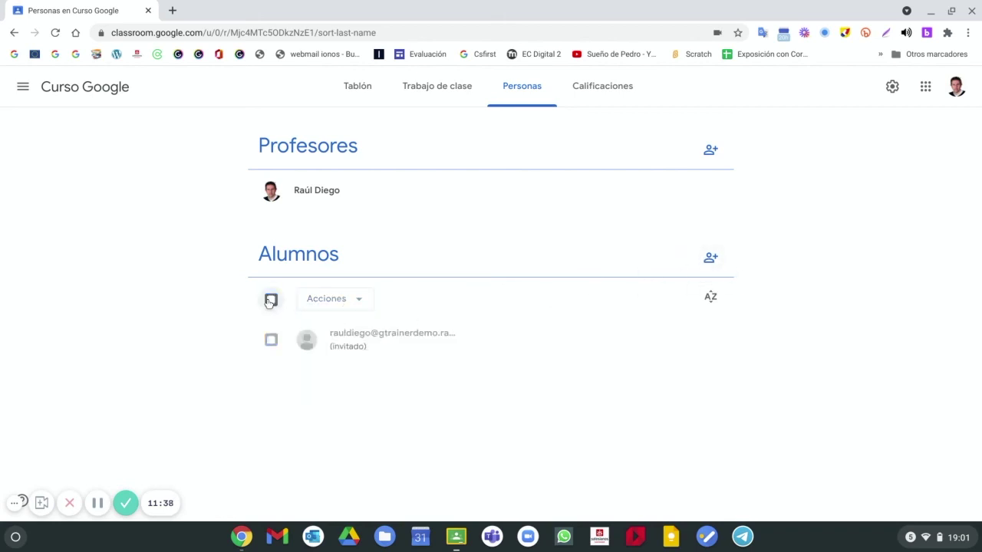
left_click(711, 151)
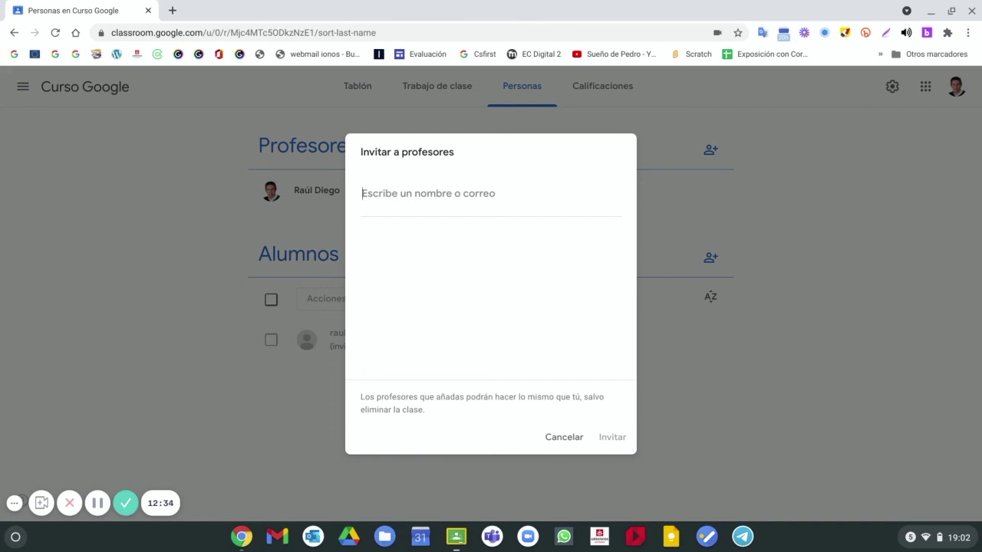
left_click(572, 437)
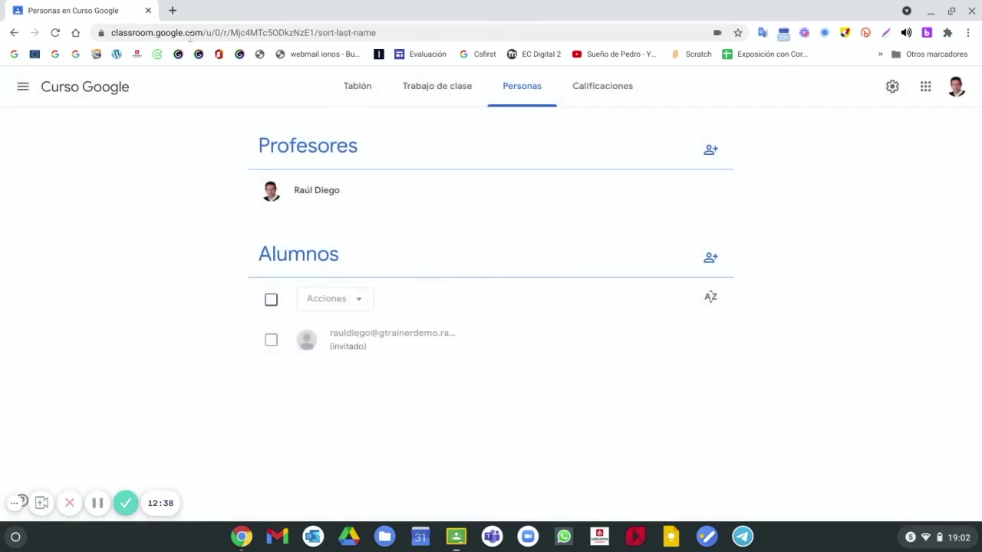
Return to the overview of all classes and view the options of the "Curso Google" class card.
left_click(23, 86)
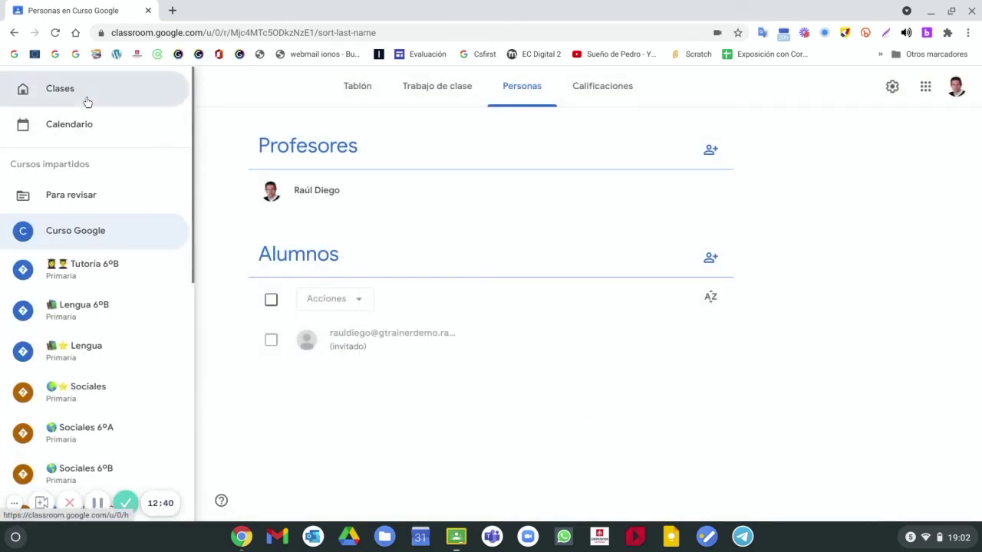
left_click(87, 102)
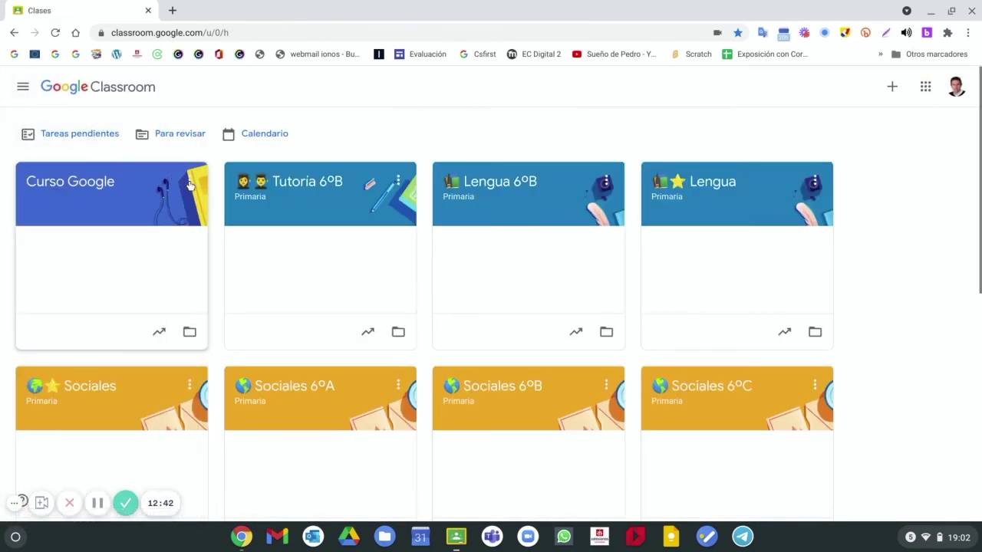
left_click(190, 181)
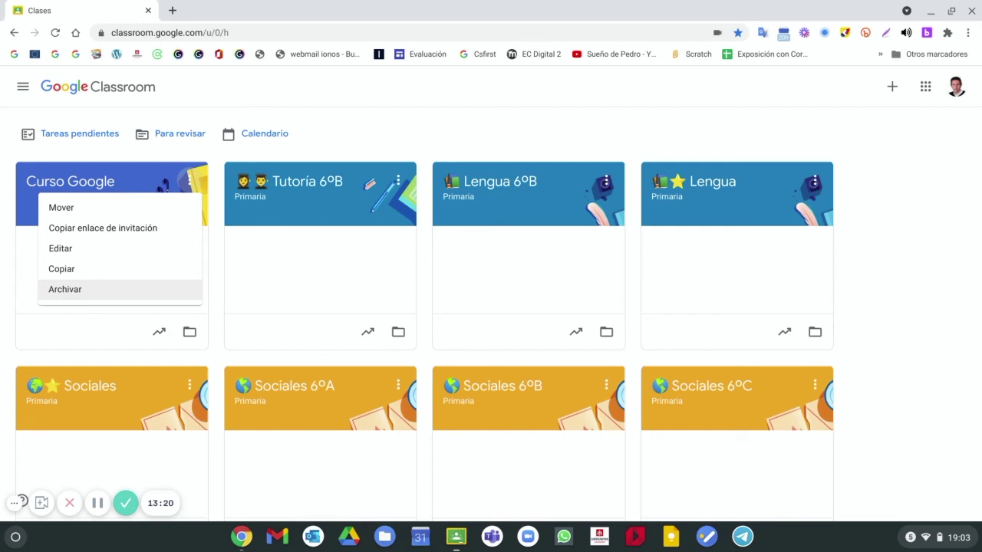
left_click(20, 92)
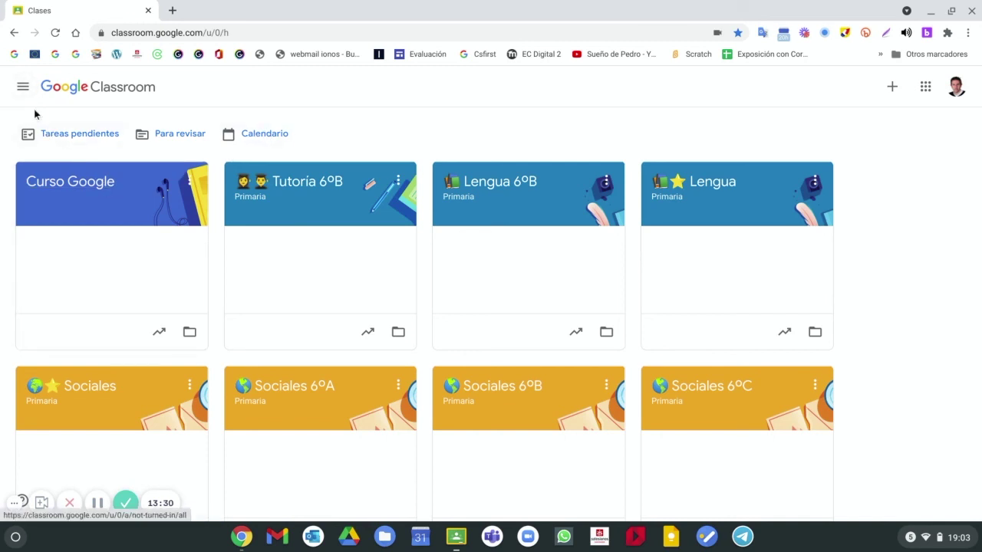
Show the archived classes and view the options available for the archived class "La clase de 1ºD".
left_click(22, 87)
scroll(48, 381, "down", 3)
scroll(54, 382, "down", 6)
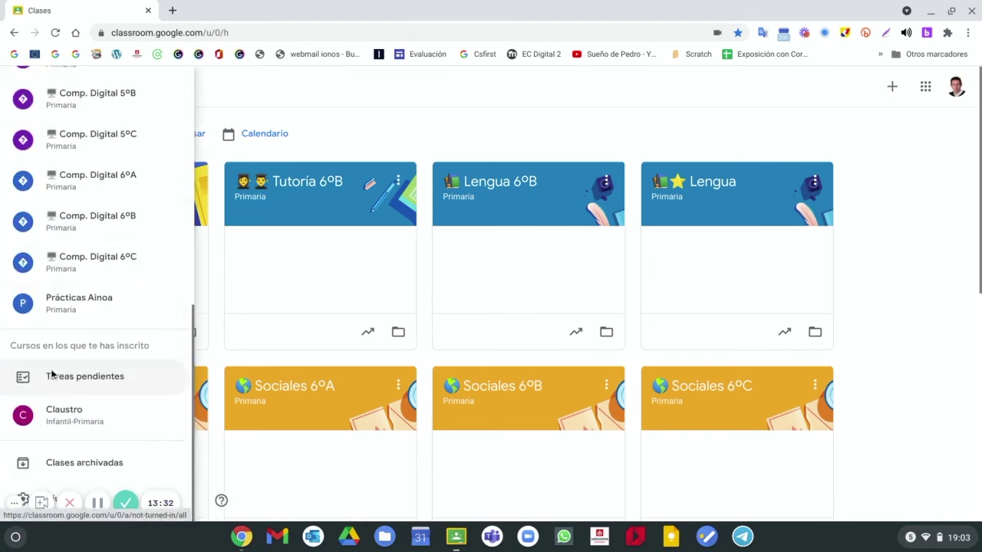
left_click(94, 460)
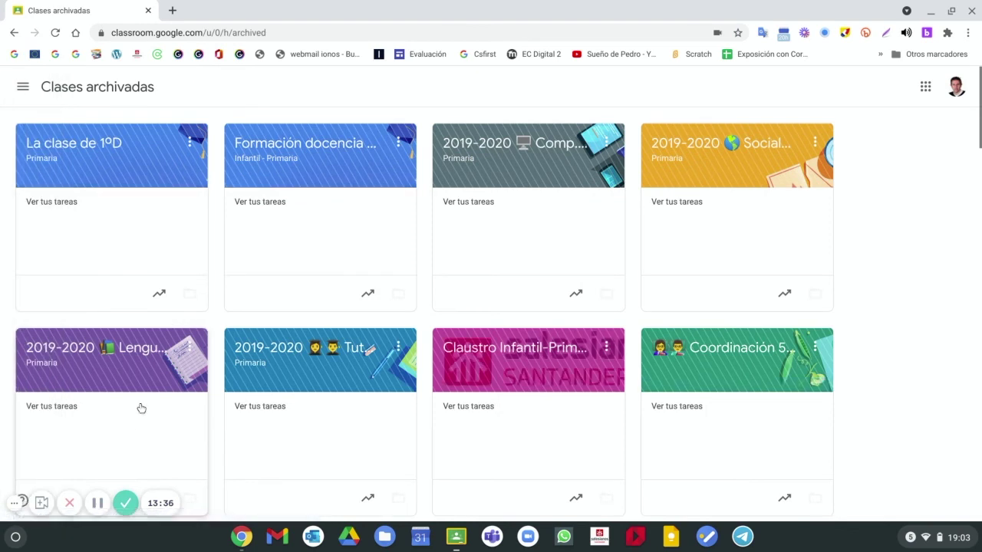
left_click(191, 143)
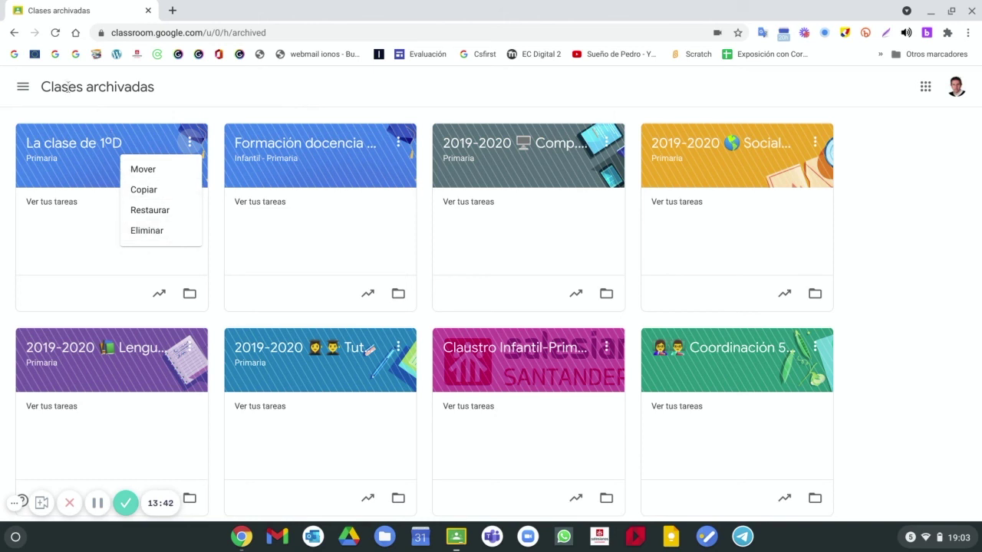
Return from the archived classes to "Curso Google", and look over its "Calificaciones" and "Personas" pages.
left_click(25, 88)
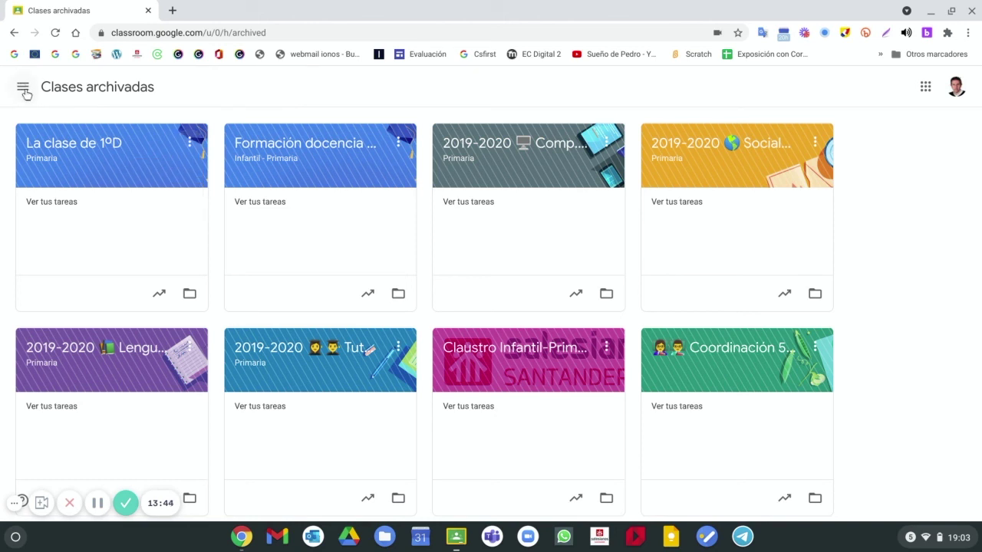
left_click(25, 89)
left_click(55, 91)
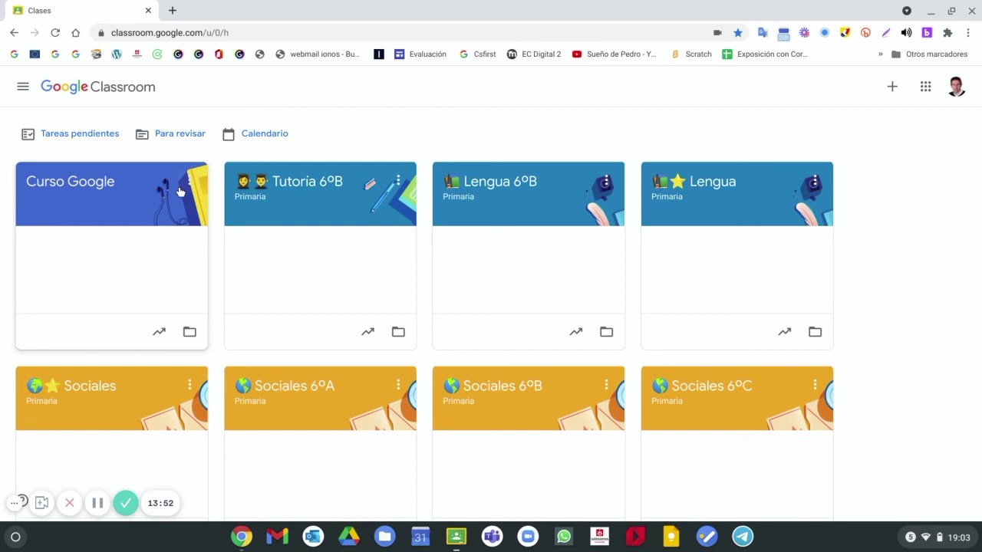
left_click(102, 195)
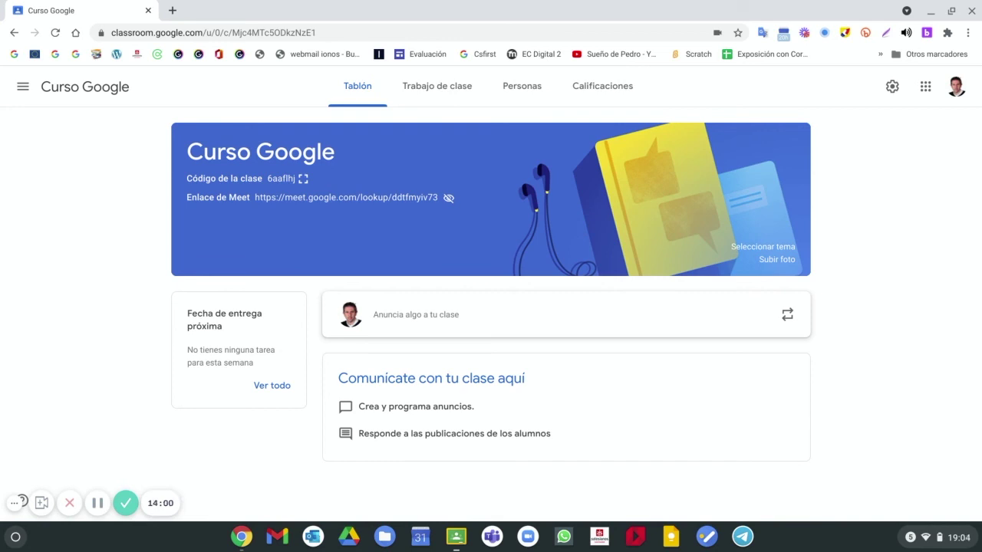
left_click(621, 87)
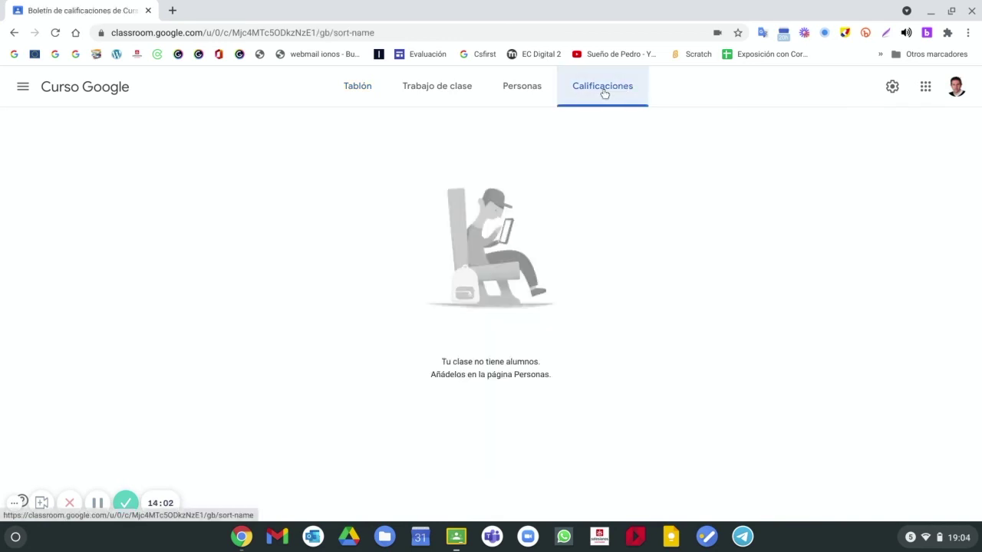
left_click(519, 91)
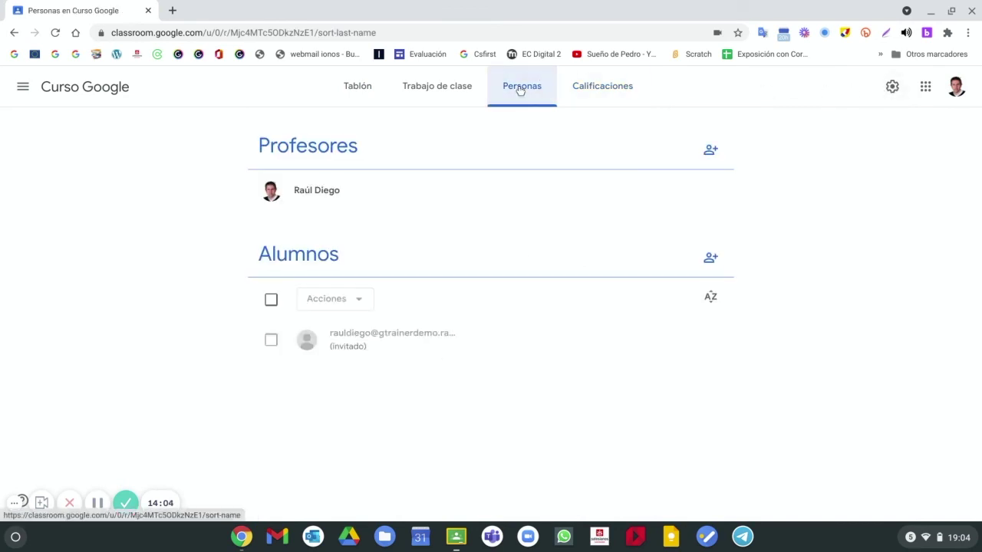
Add a topic named "Classroom" on the "Trabajo de clase" page, and view that topic on its own.
left_click(457, 99)
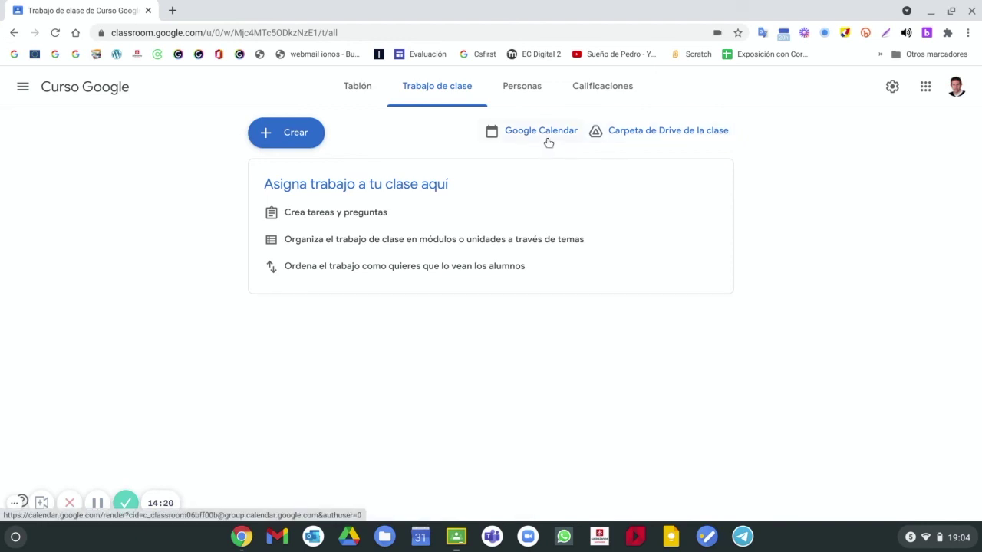
left_click(294, 142)
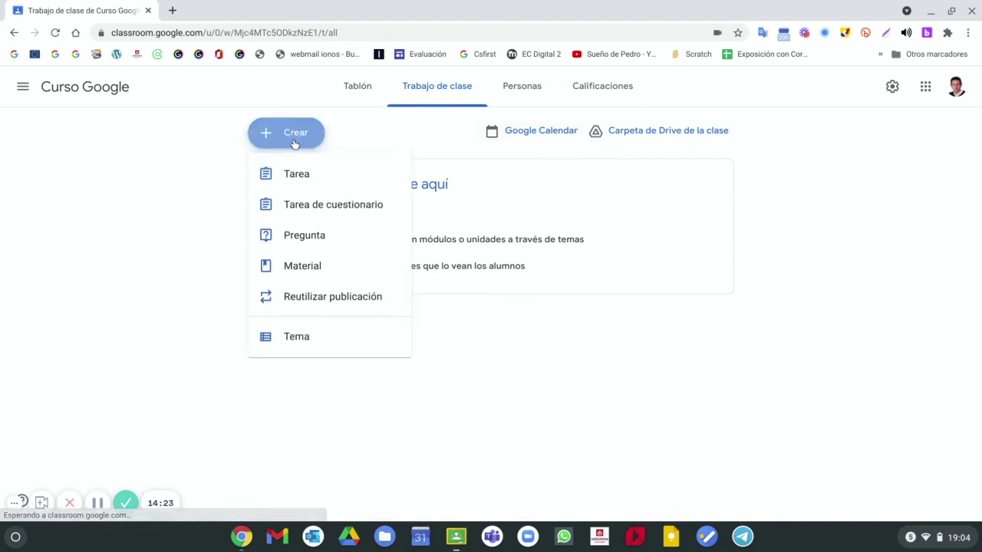
left_click(296, 343)
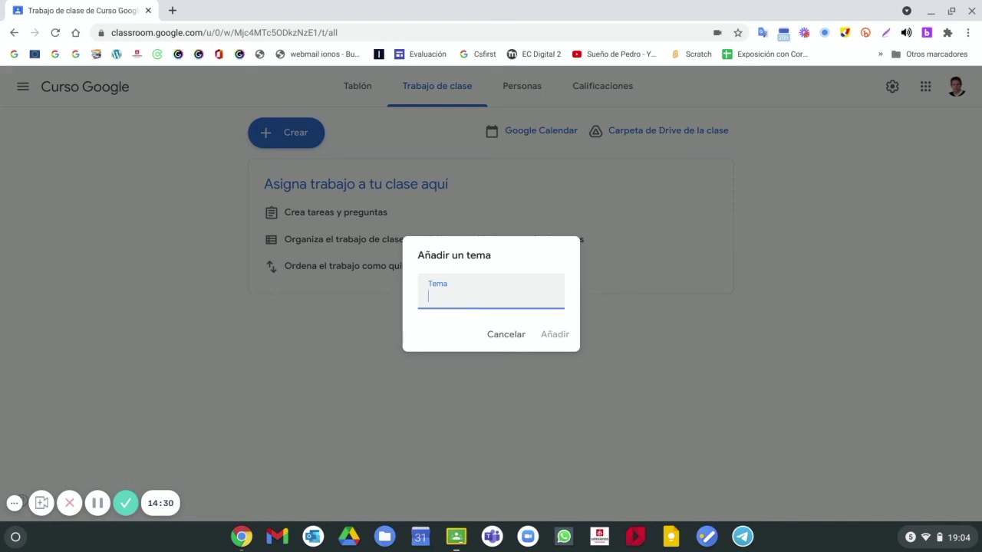
type("Classroom")
key("Return")
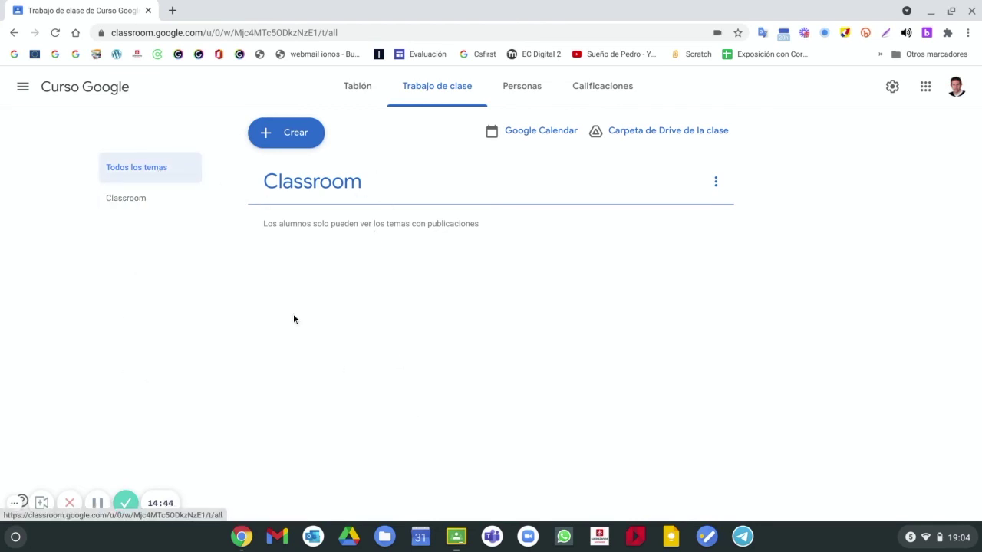
left_click(127, 198)
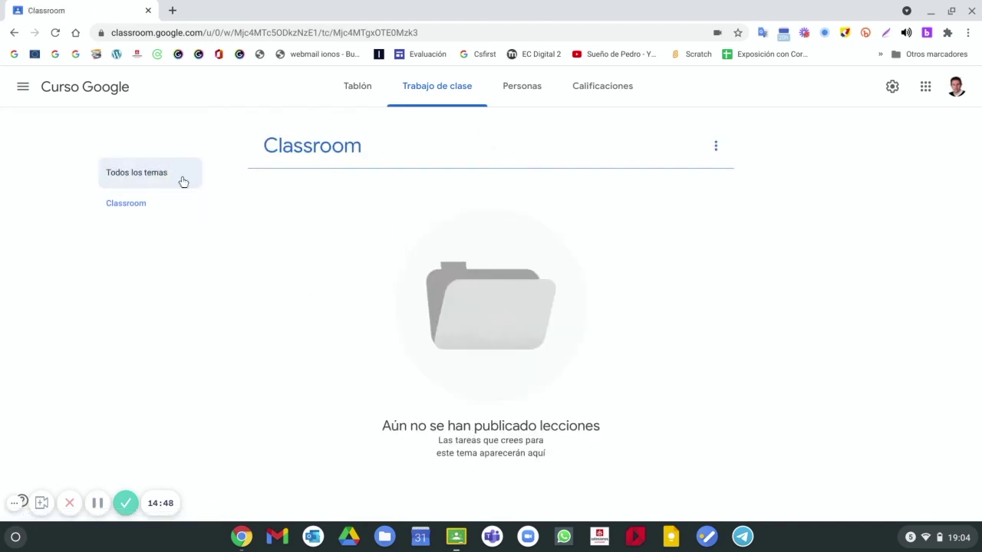
left_click(137, 172)
Reuse the "Quizizz" post from the archived class "2019-2020 Comp. Digital 5ºB" as a new assignment, leaving it as a draft.
left_click(309, 138)
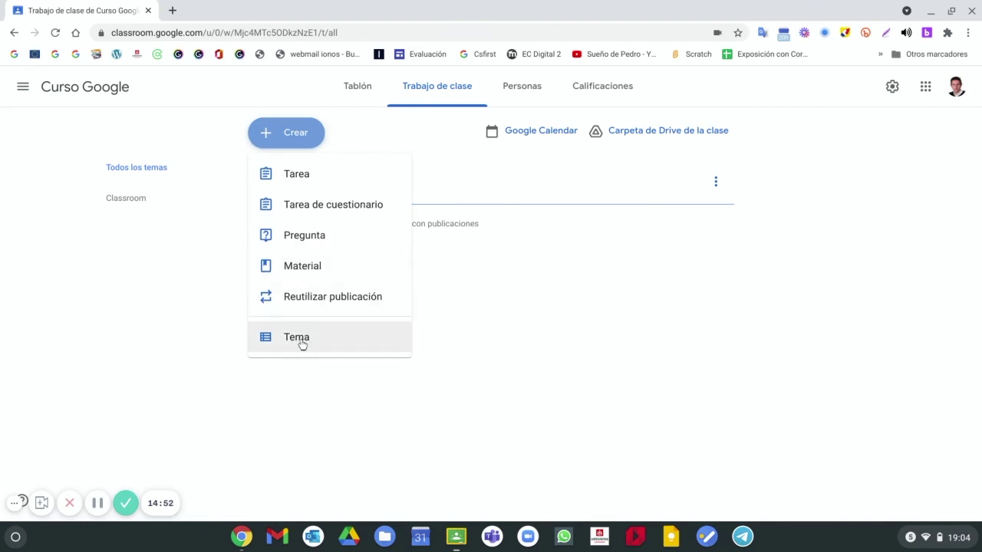
left_click(332, 297)
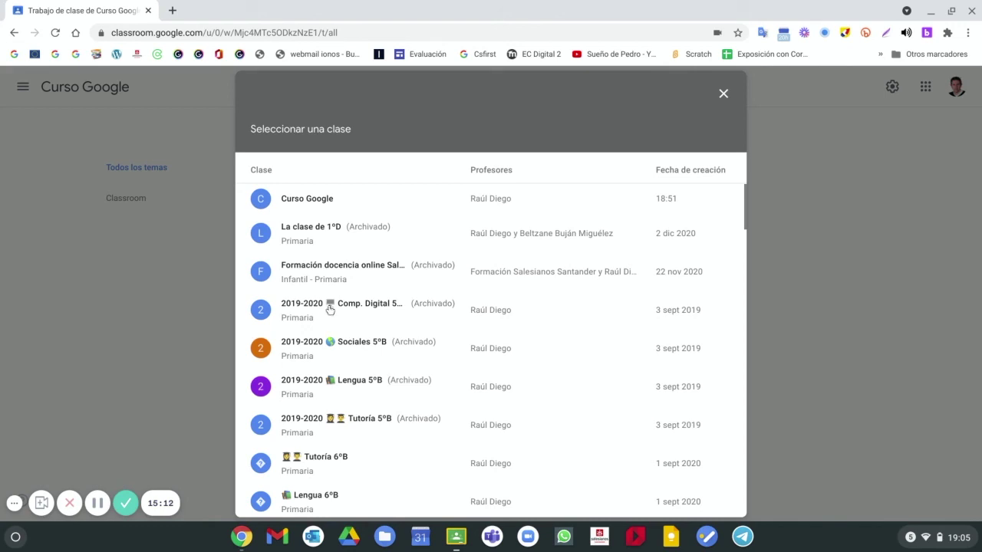
left_click(385, 311)
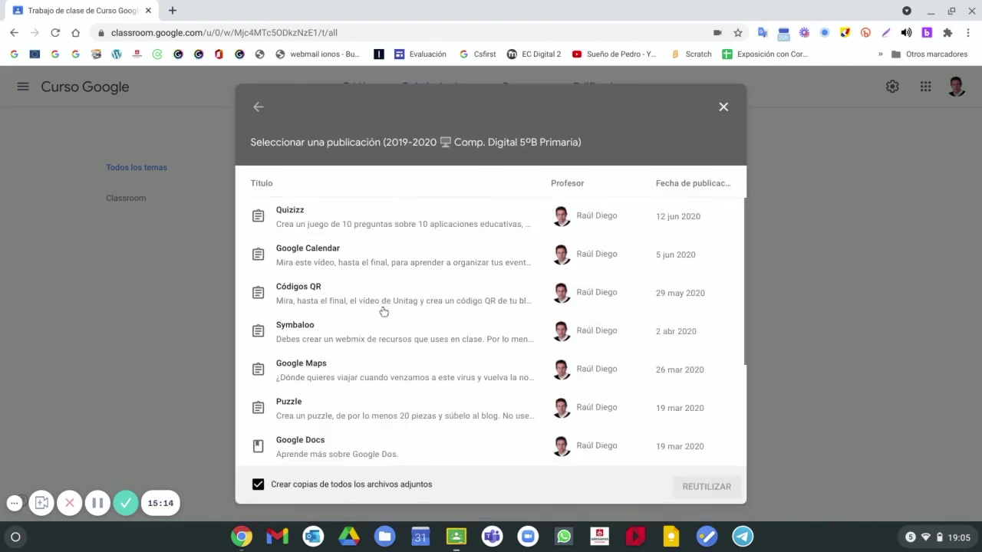
left_click(298, 215)
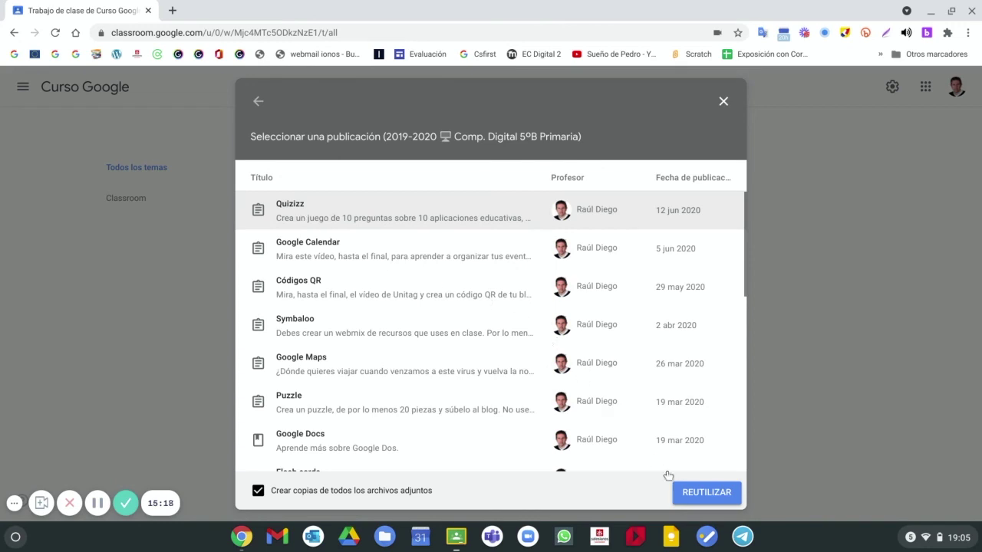
left_click(689, 500)
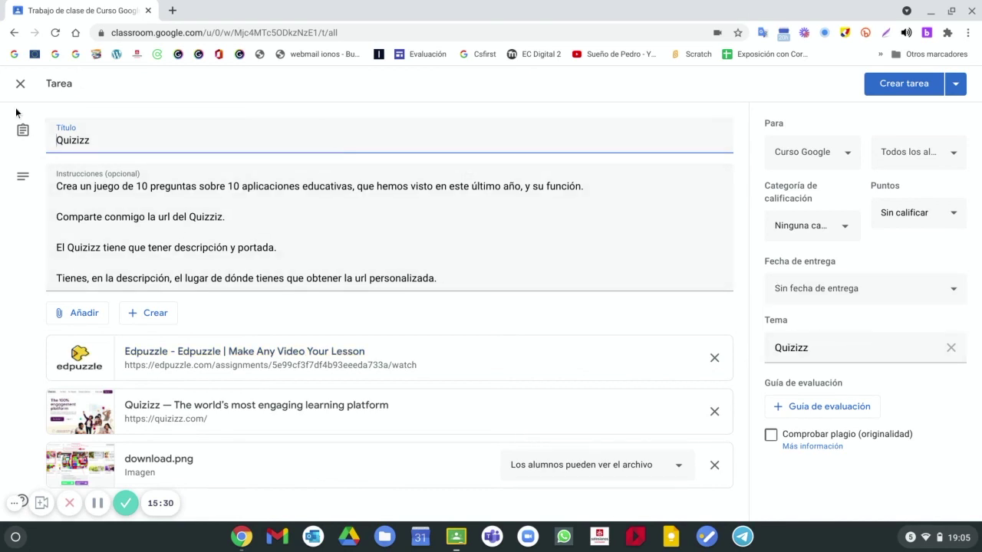
left_click(20, 83)
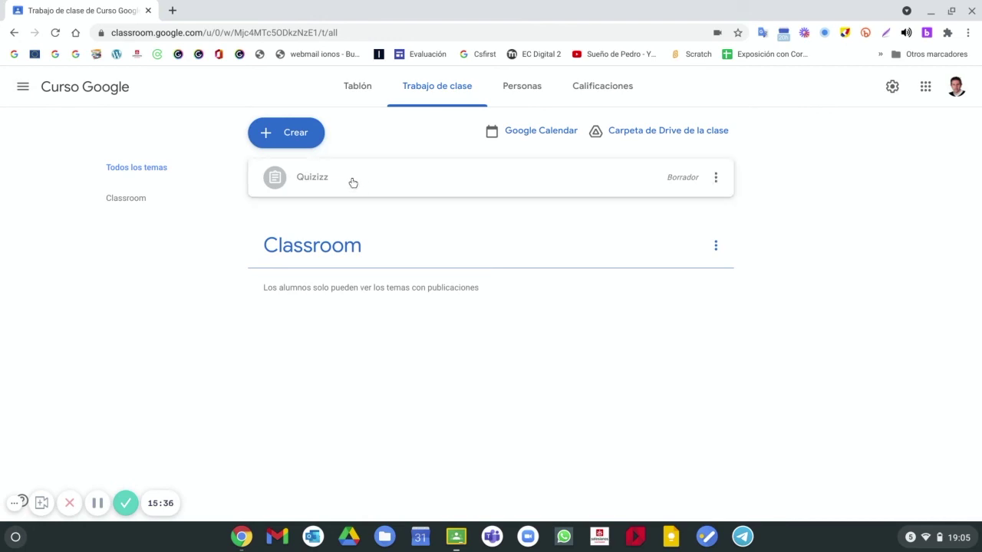
Delete the "Quizizz" draft from the class work.
left_click(715, 177)
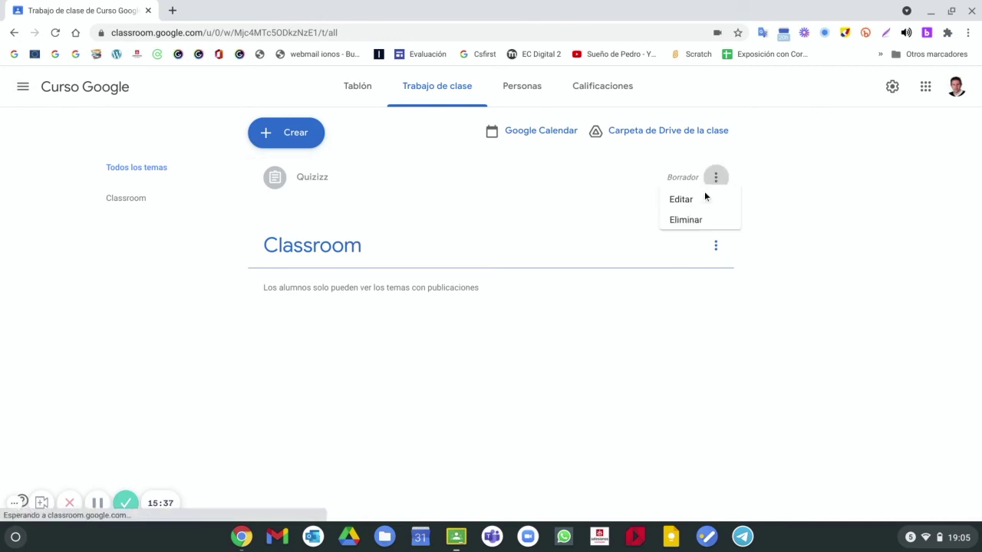
left_click(673, 225)
left_click(542, 314)
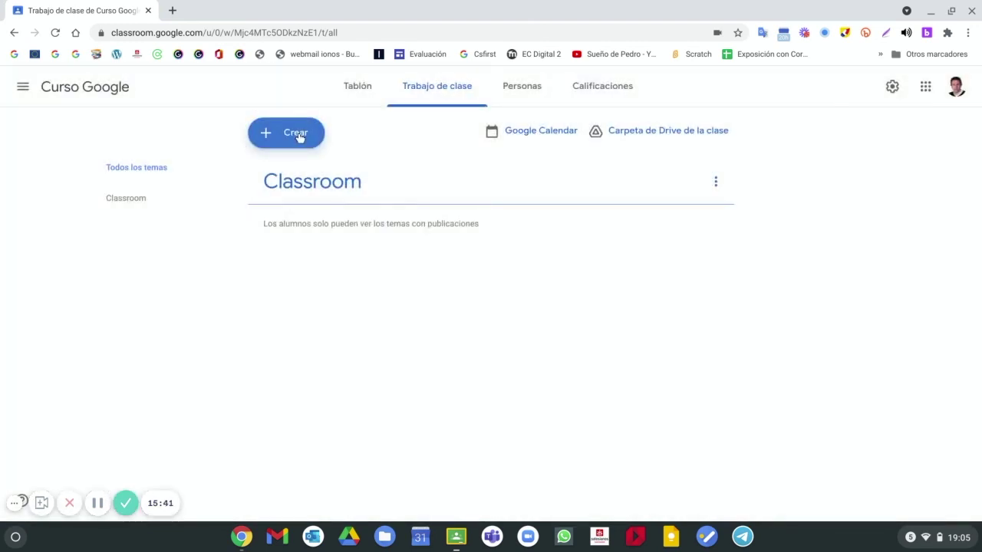
Start a new class material in "Trabajo de clase" and show the kinds of attachments it can take.
left_click(298, 135)
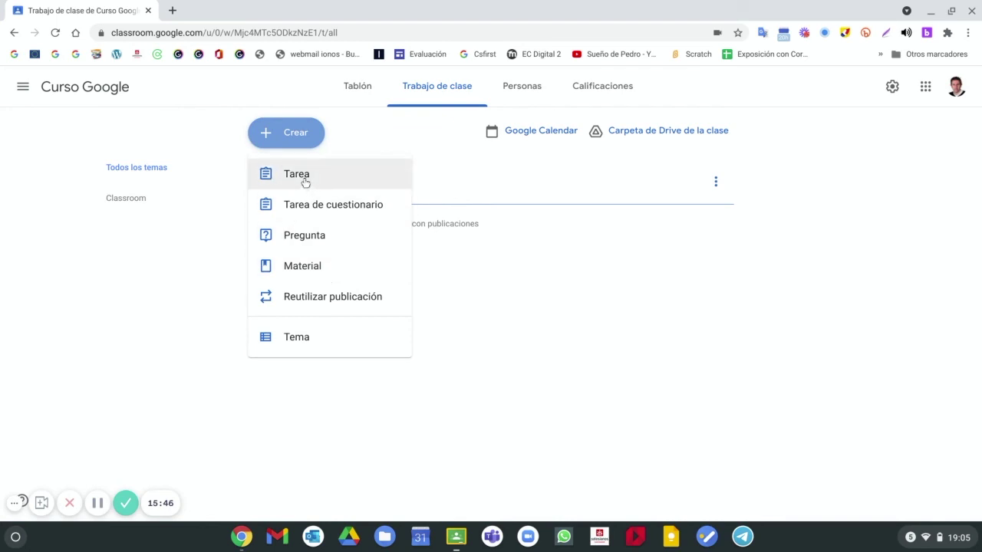
left_click(313, 268)
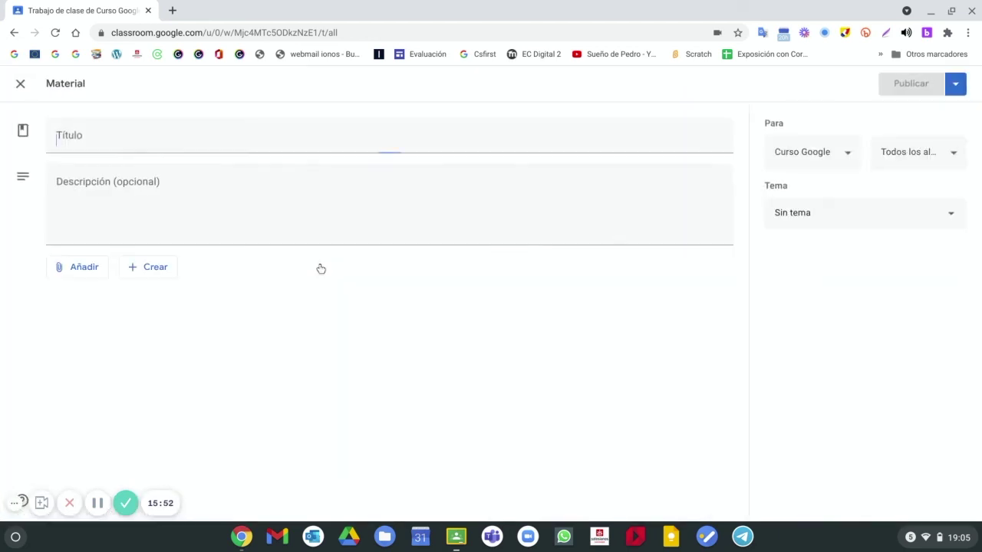
left_click(127, 183)
left_click(70, 274)
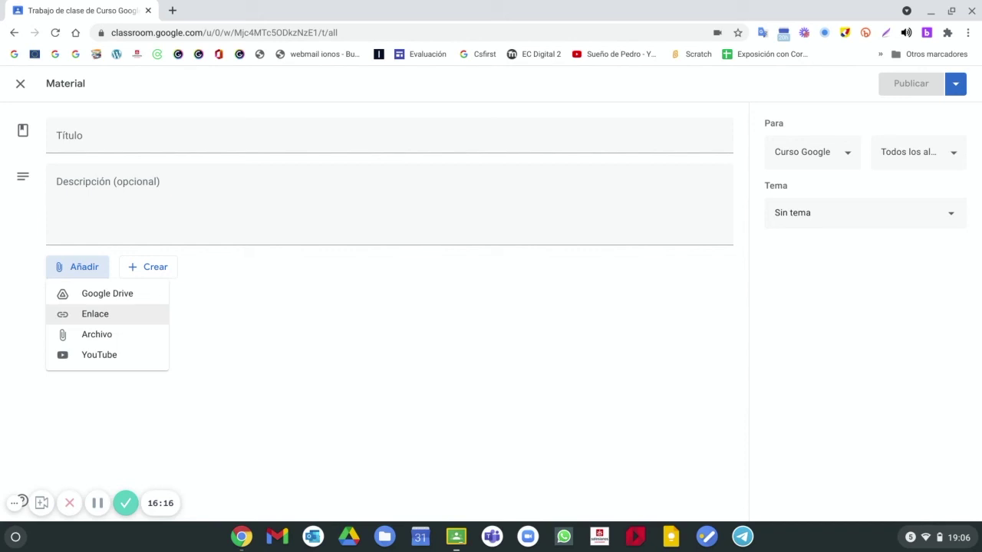
Search Google in a new browser tab for "google classroom" together with the tutorial author's name.
left_click(173, 10)
left_click(186, 28)
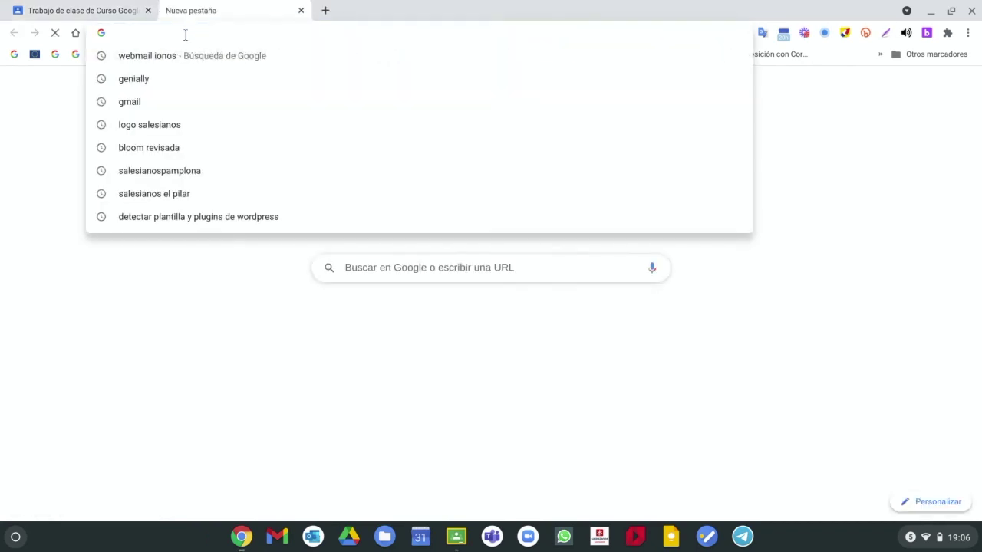
type("goo")
key("BackSpace")
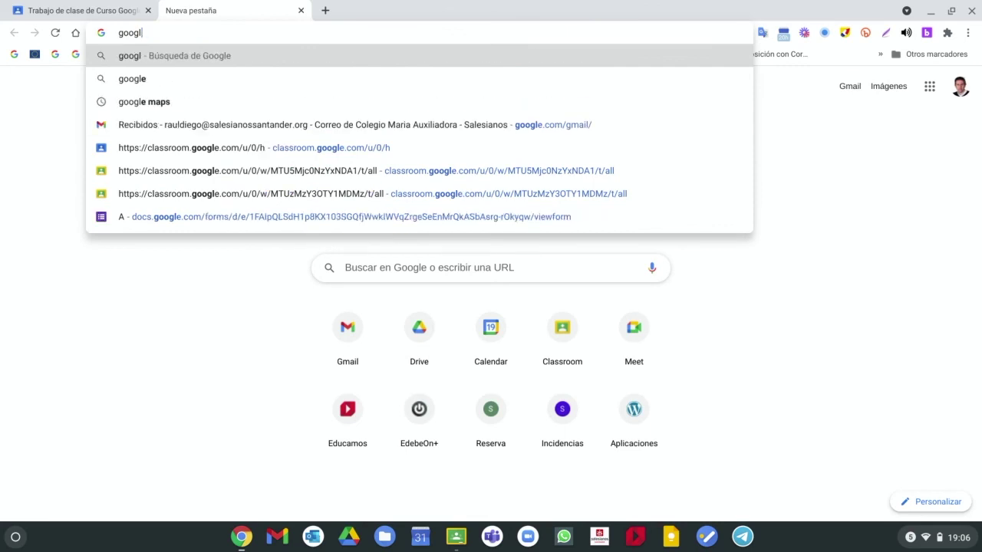
type("f")
key("BackSpace")
type("gle")
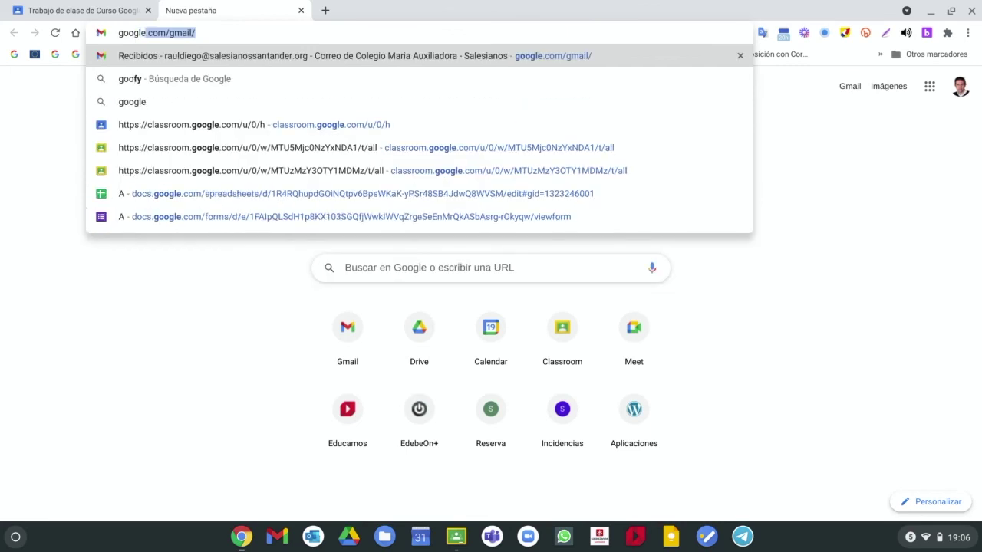
type(" classroom")
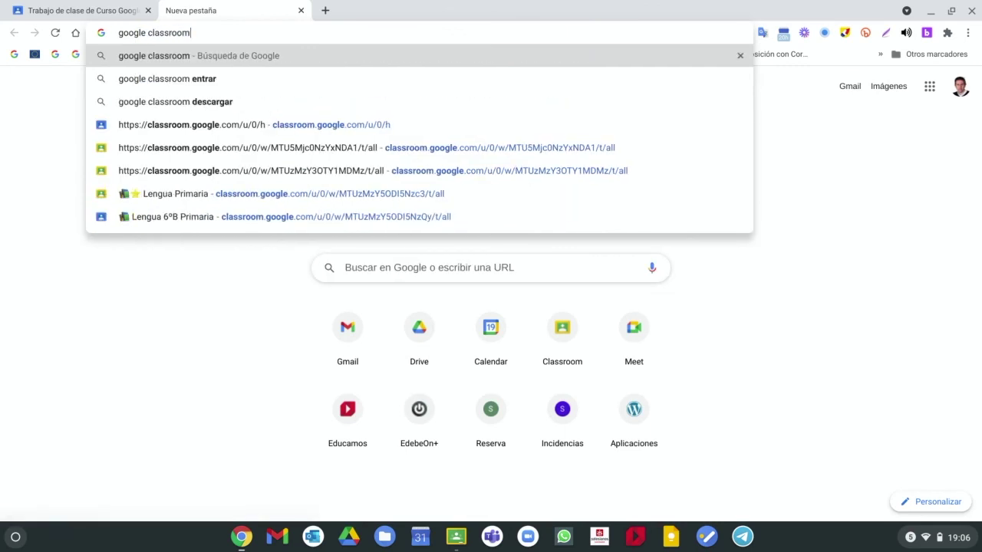
type(" rauldiego")
key("Return")
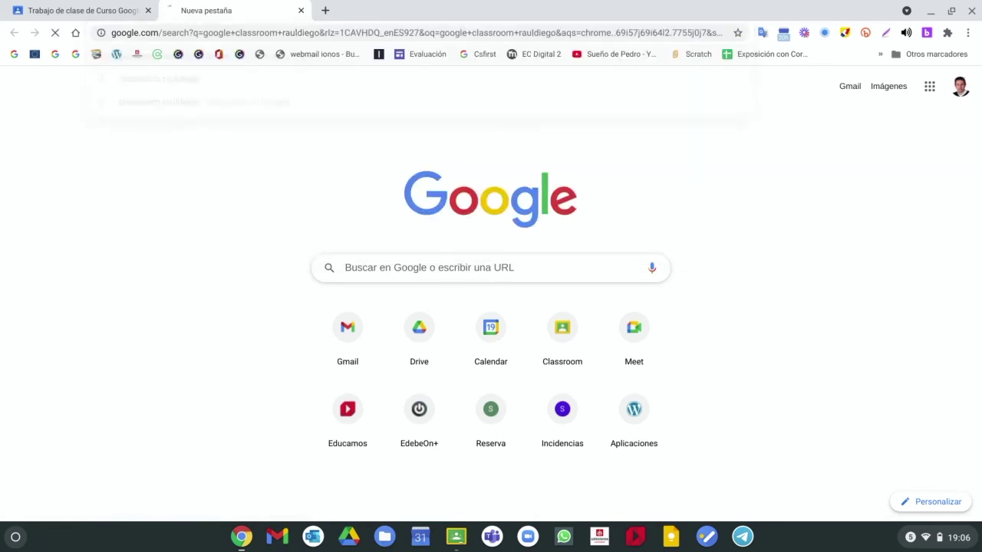
Open the author's "Google Classroom" web page from the search results and copy its address.
scroll(222, 414, "down", 2)
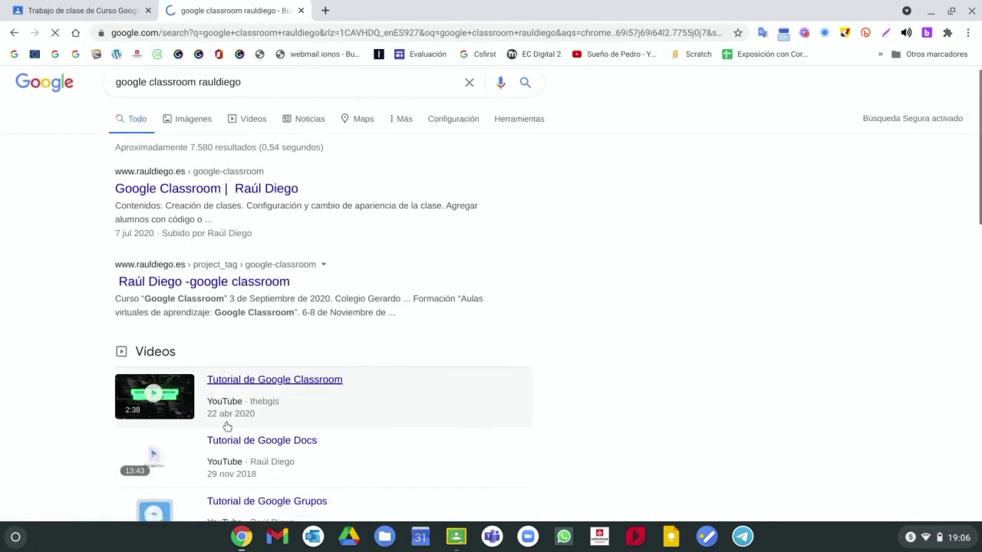
scroll(243, 429, "down", 2)
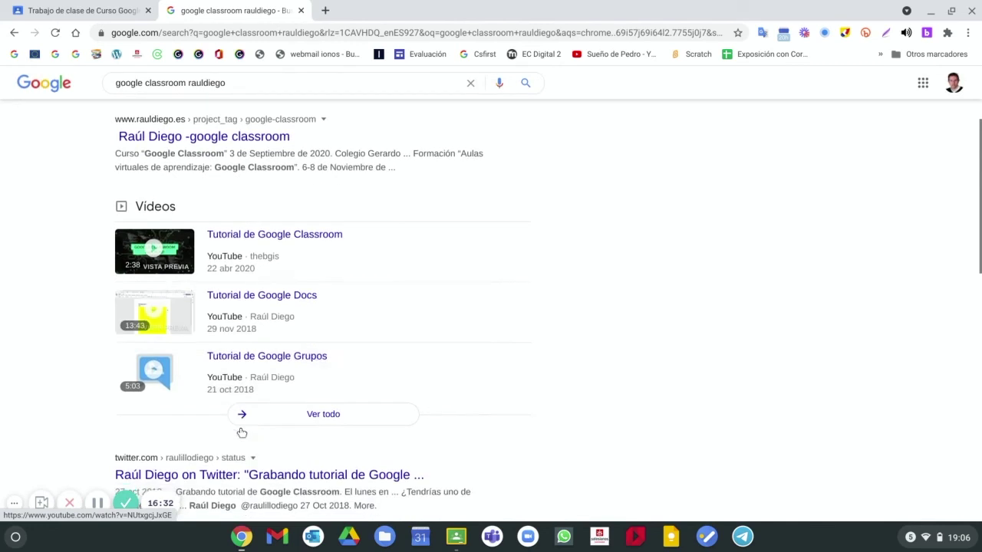
scroll(250, 420, "up", 4)
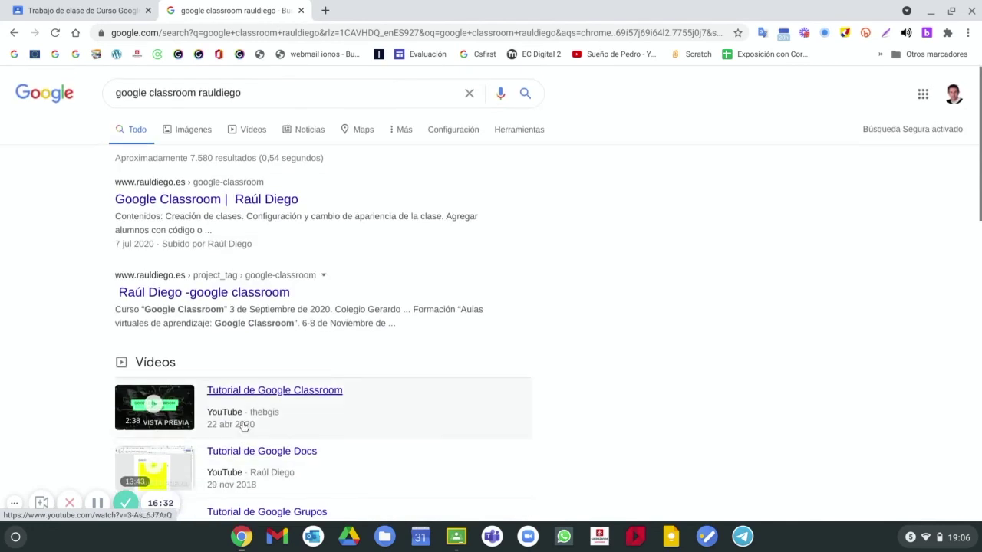
left_click(232, 201)
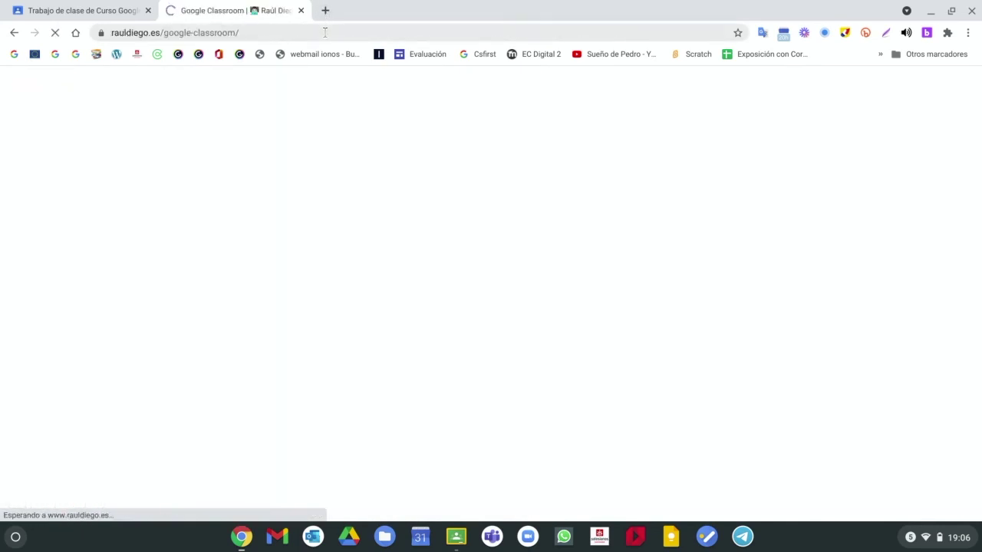
right_click(325, 35)
key("ctrl+c")
left_click(364, 138)
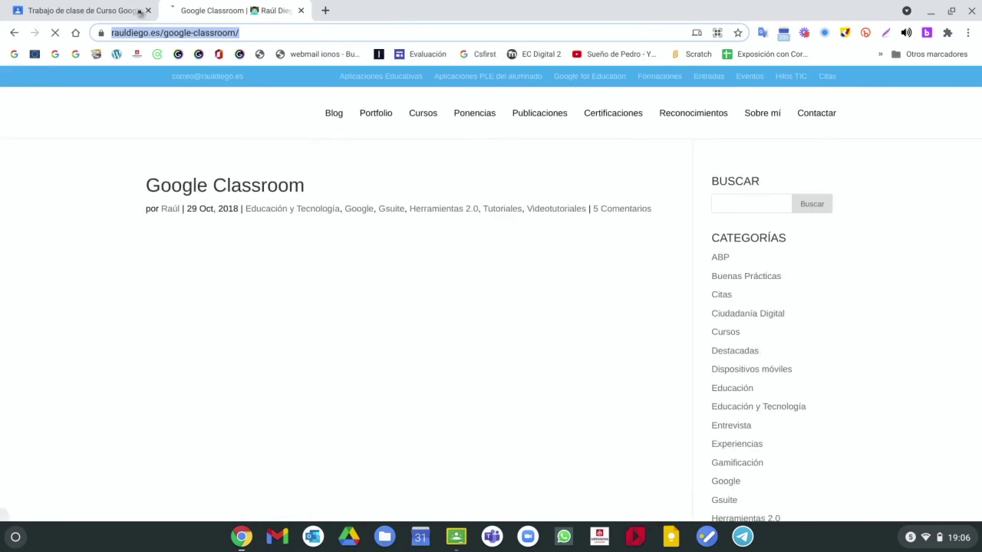
Attach the copied web page address as a link to the new class material in Classroom.
left_click(108, 10)
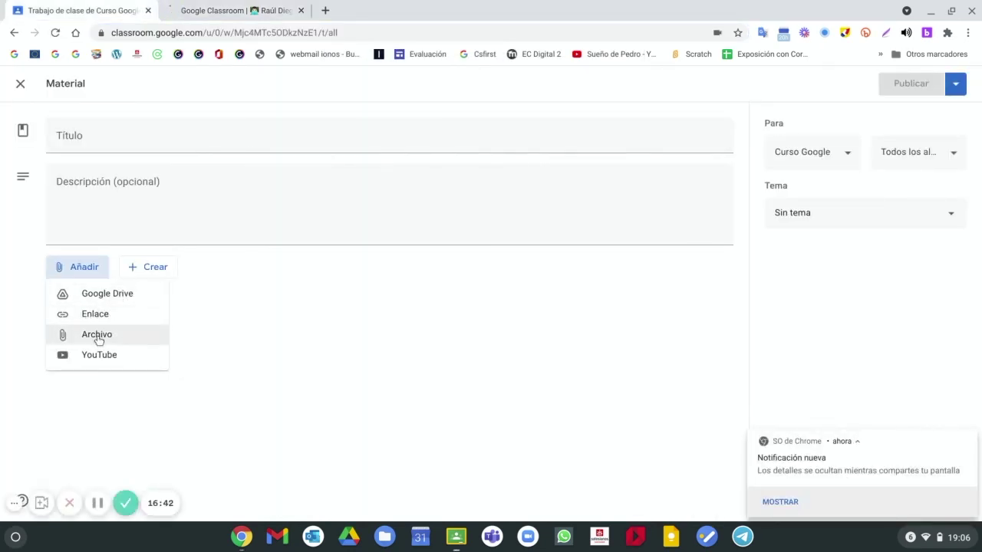
left_click(108, 318)
key("ctrl+v")
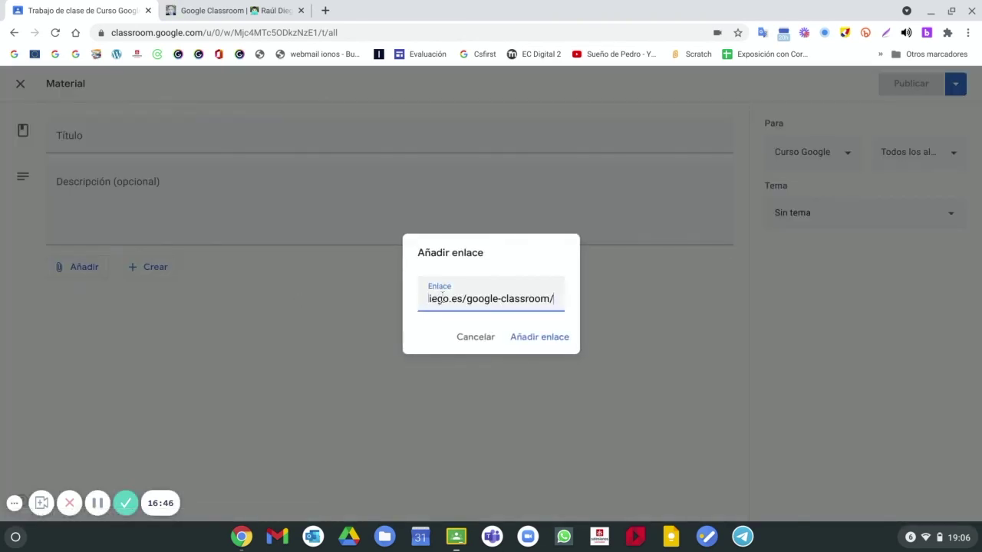
left_click(532, 338)
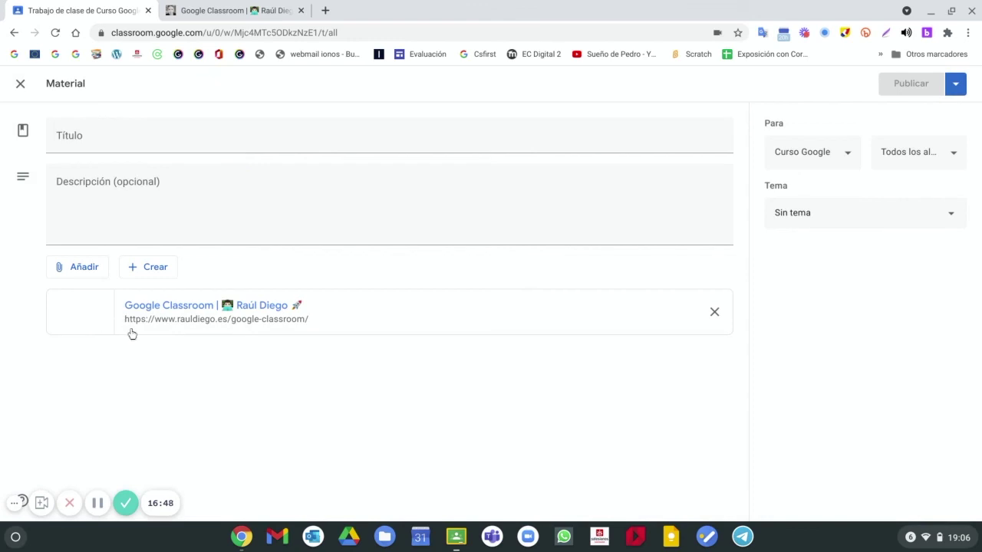
Examine the file types that can be created for the material and the lists of recipient classes and students.
left_click(112, 140)
left_click(124, 197)
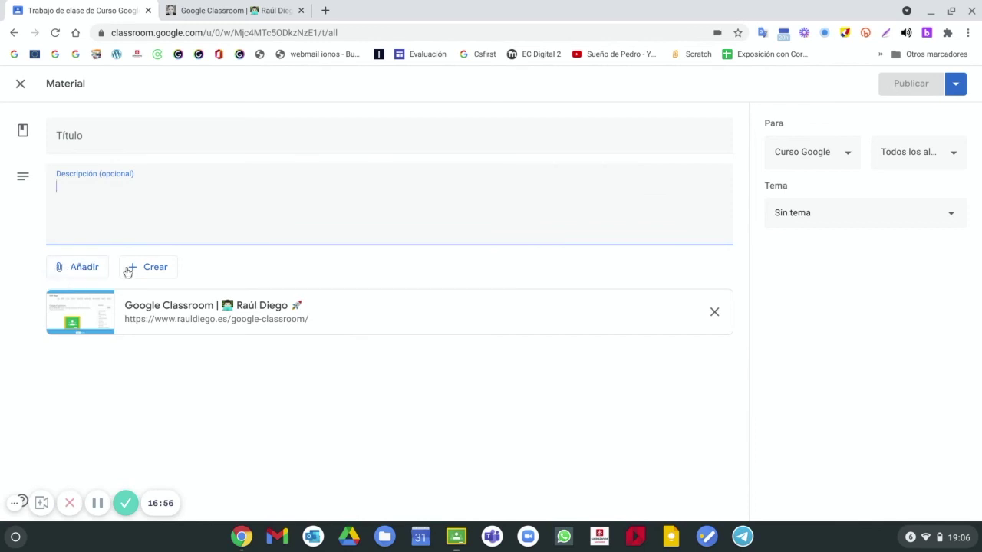
left_click(153, 268)
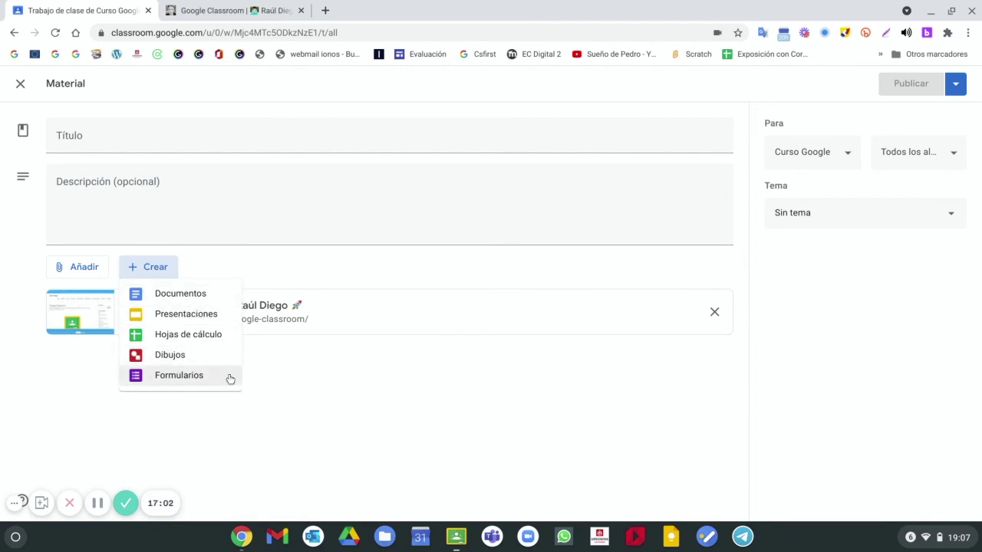
left_click(777, 160)
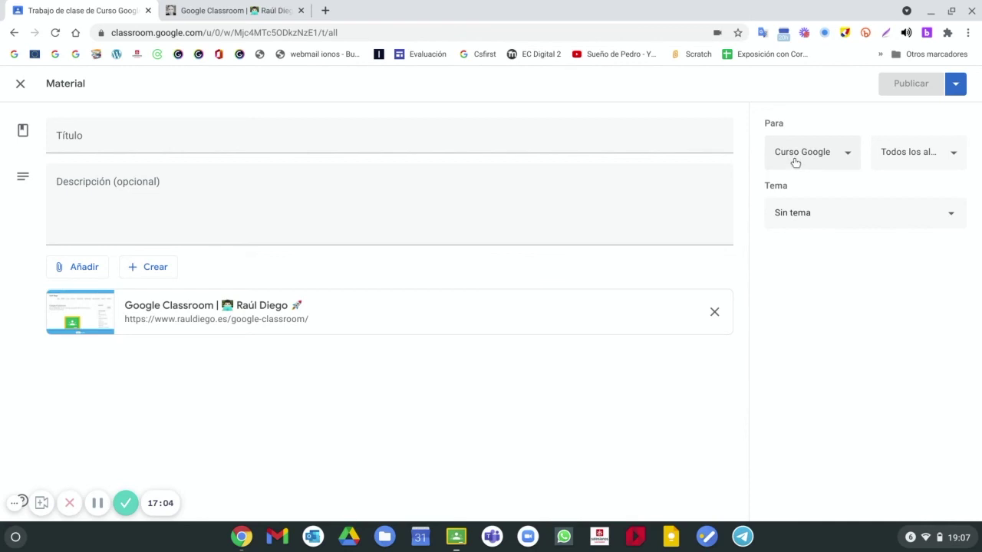
left_click(818, 153)
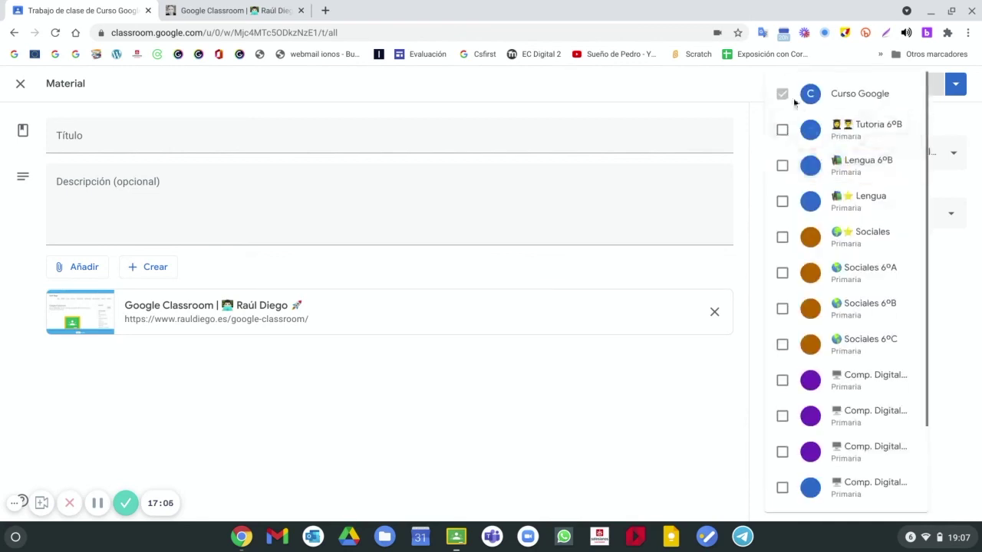
left_click(953, 157)
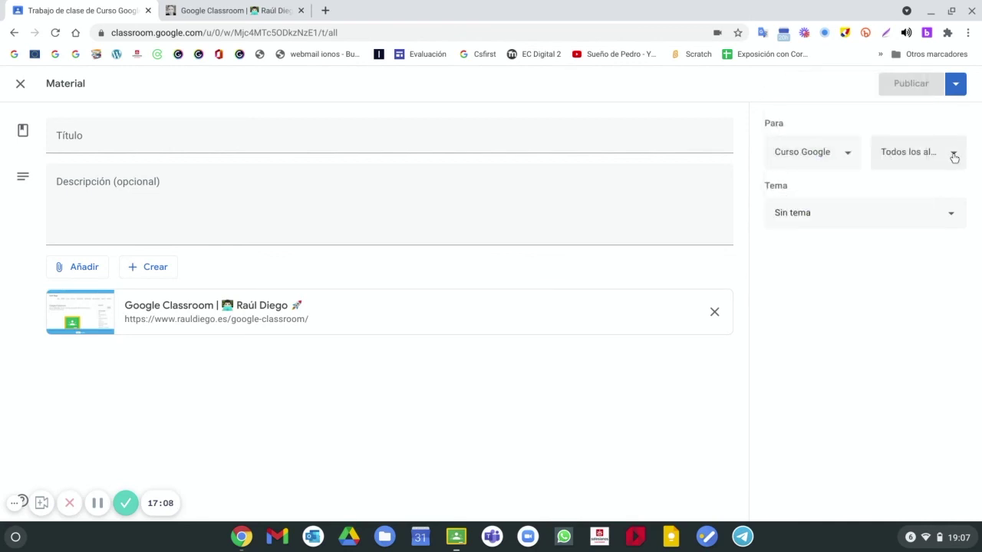
left_click(953, 158)
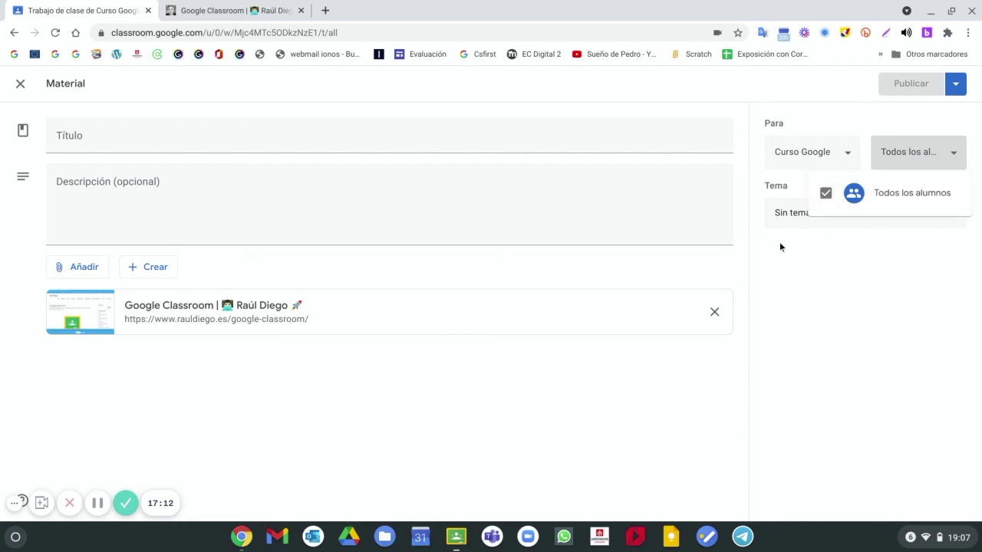
left_click(851, 317)
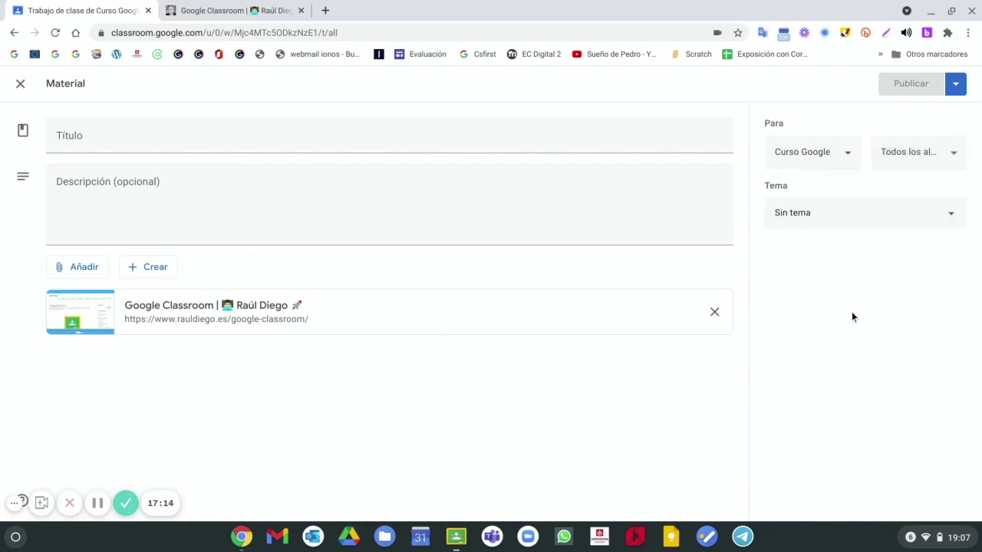
Assign the material to the topic "Classroom".
left_click(821, 224)
left_click(819, 286)
Add the classes "Lengua 6ºB" and "Sociales" as recipients of the material, and remove both again.
left_click(851, 156)
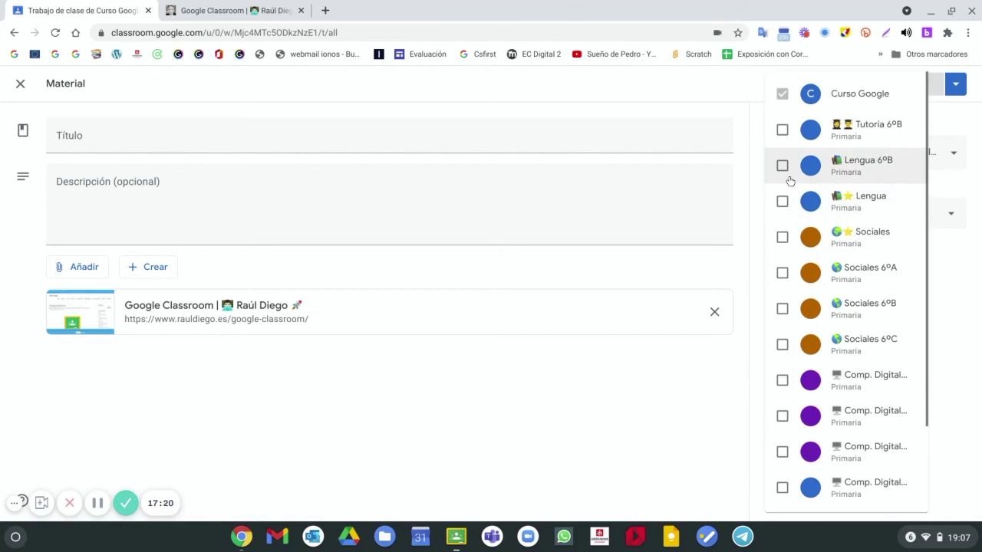
left_click(782, 166)
left_click(781, 237)
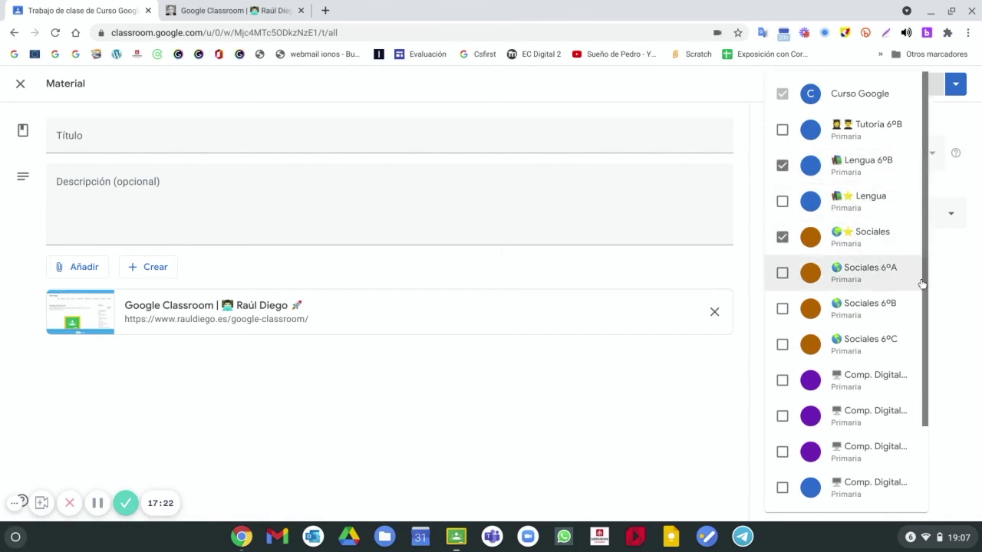
left_click(947, 278)
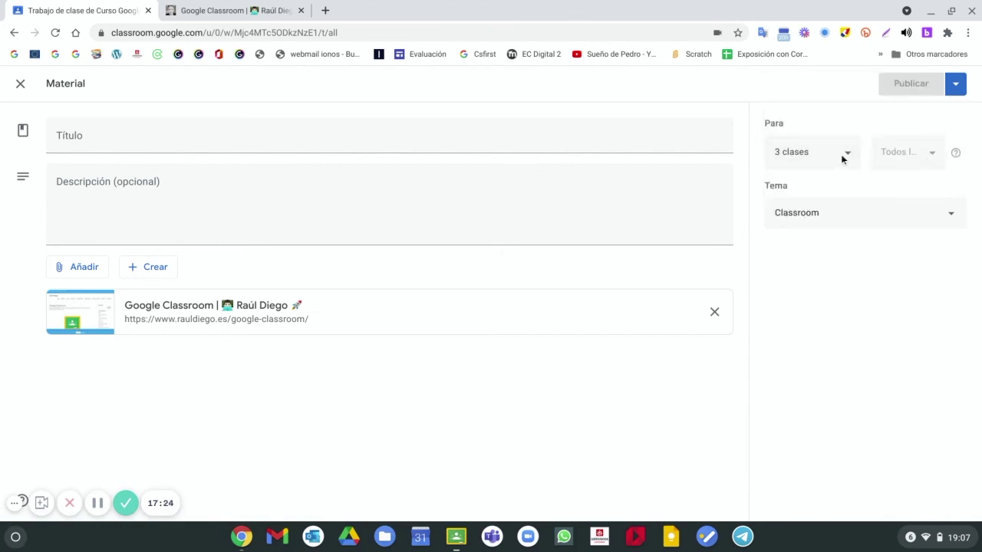
left_click(778, 168)
left_click(781, 165)
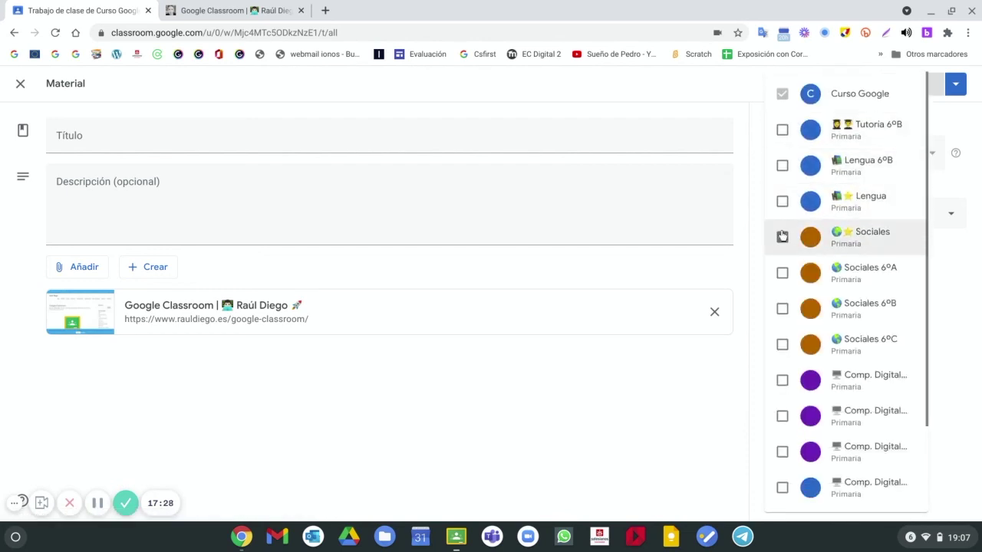
left_click(966, 260)
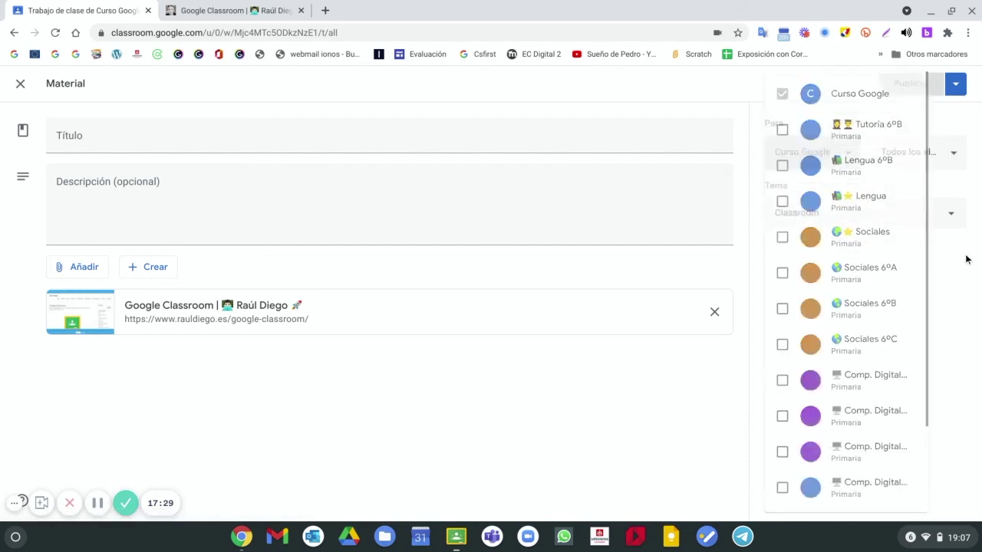
Title the material "Tutorial de Classroom".
left_click(956, 84)
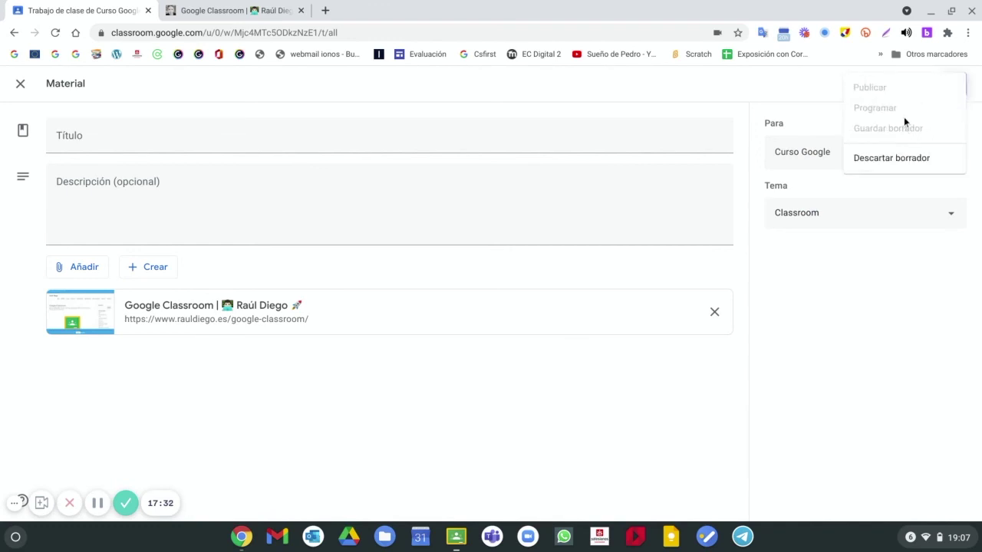
left_click(543, 146)
left_click(543, 143)
type("Tutoria")
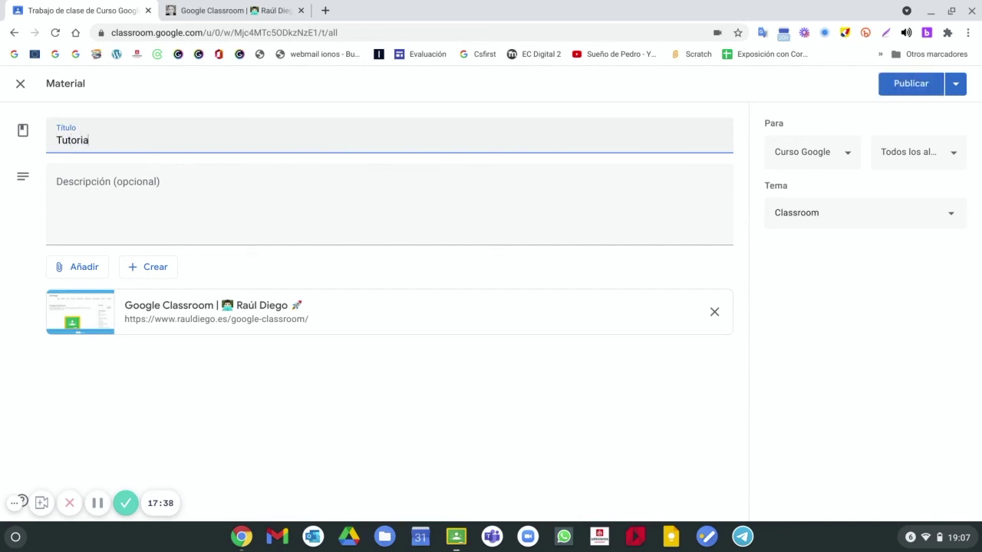
type("l de Classroom")
Try out scheduling the material for 17 feb 2021, and cancel the scheduling.
left_click(954, 83)
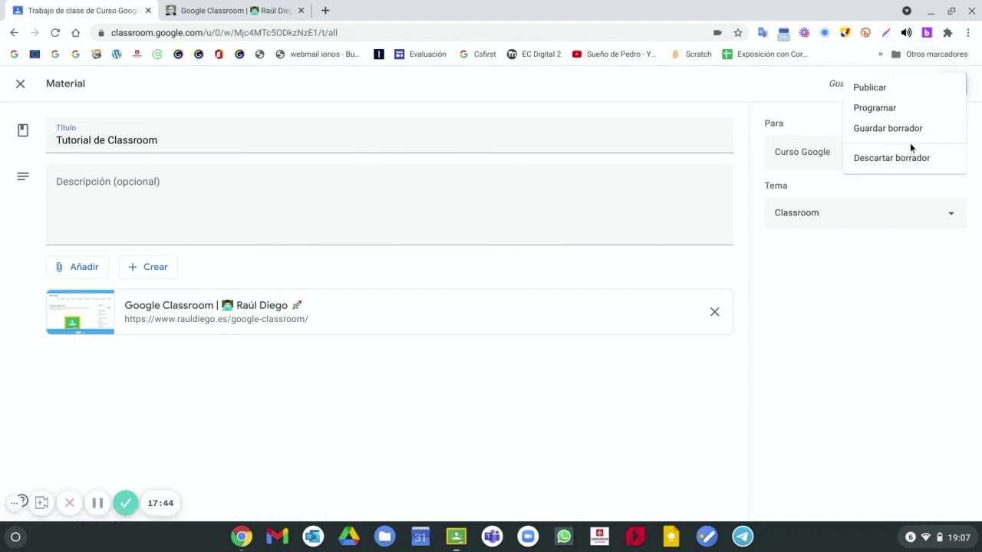
left_click(874, 108)
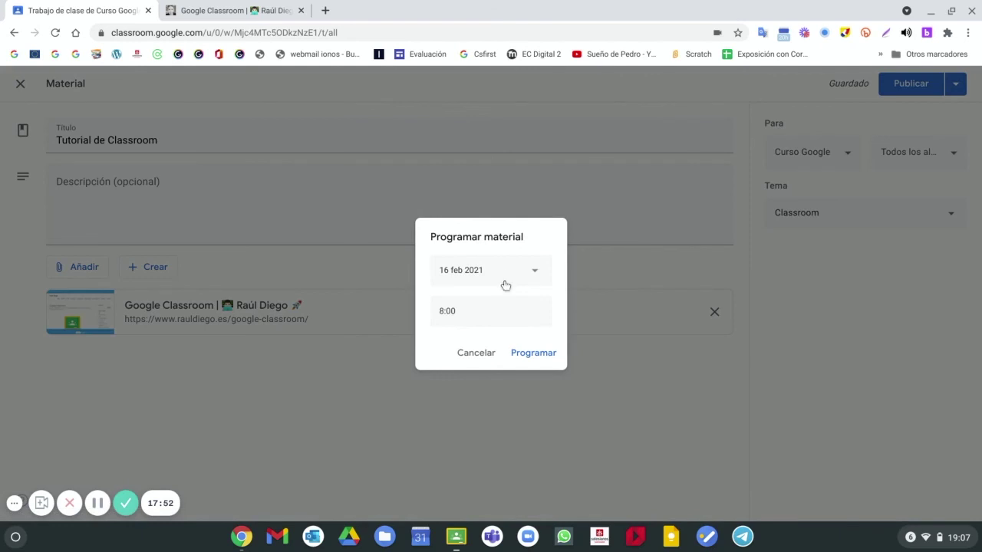
left_click(502, 278)
left_click(487, 371)
left_click(463, 310)
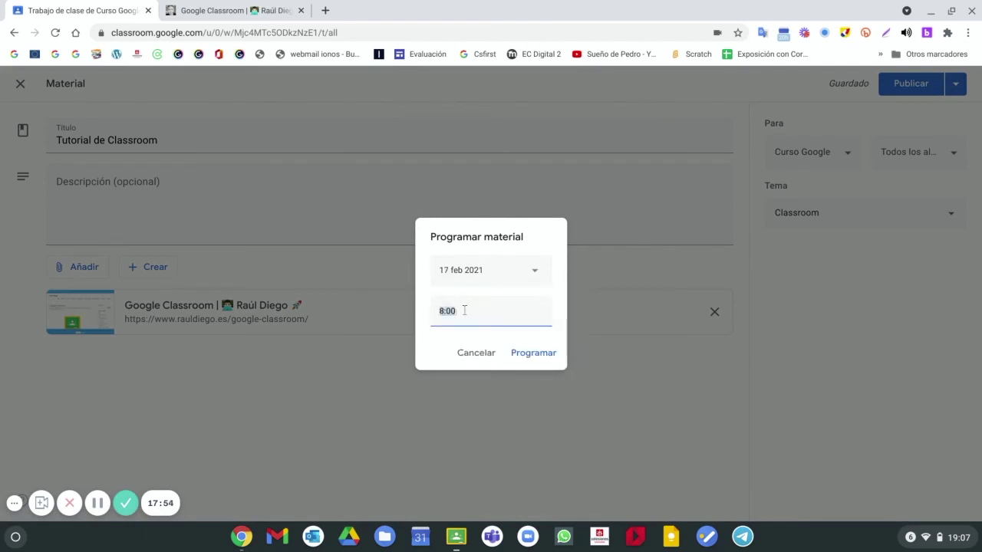
left_click(481, 351)
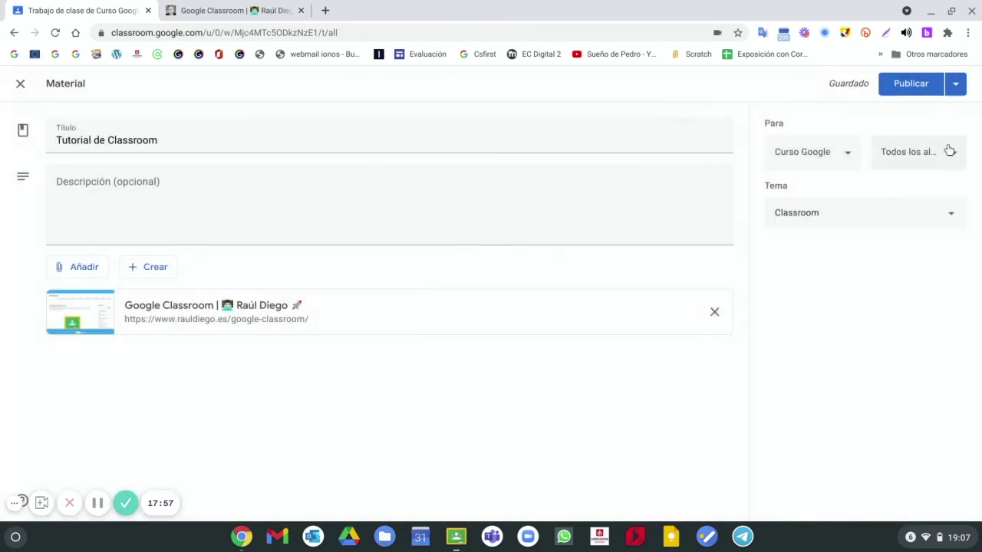
Publish the material, check it on the "Classroom" topic's own page, and return to all topics.
left_click(956, 84)
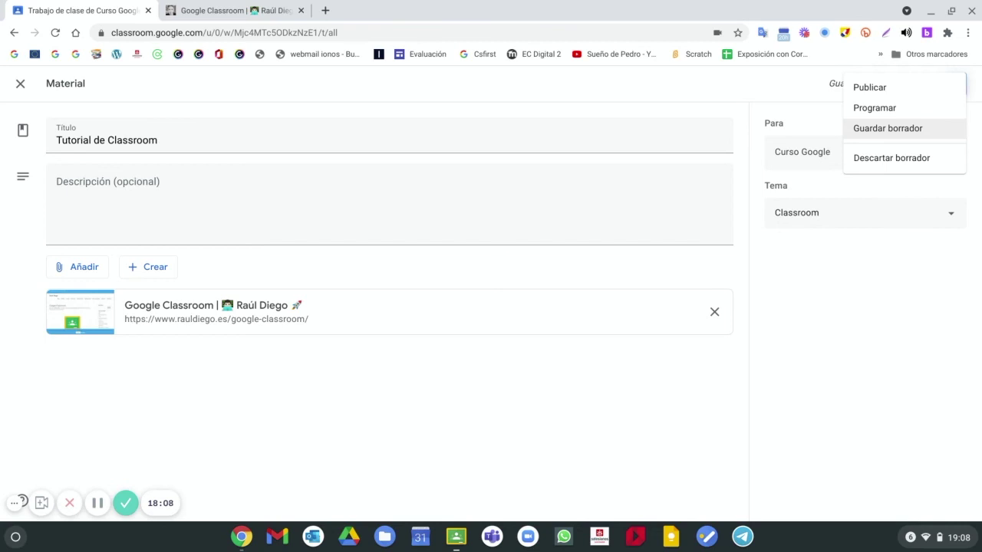
left_click(900, 87)
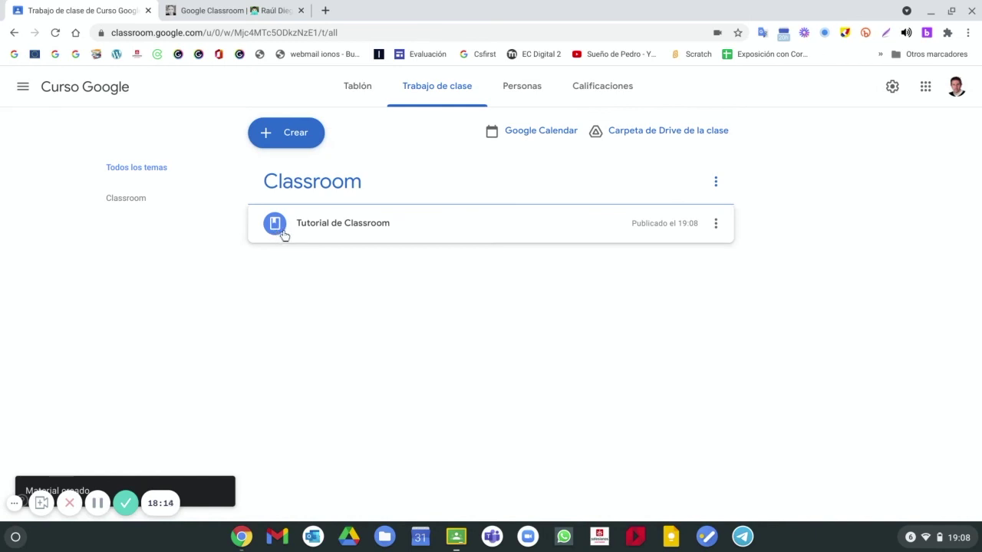
left_click(123, 204)
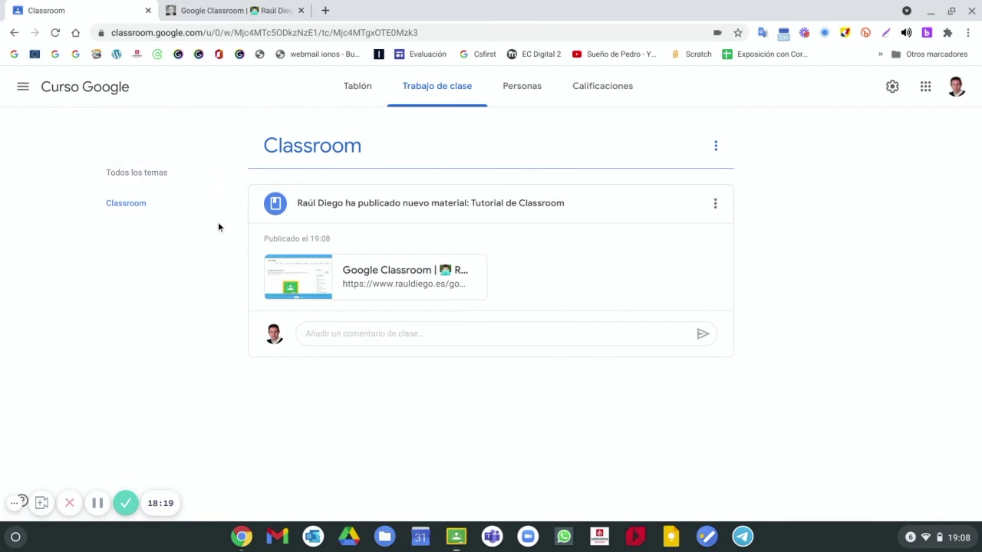
left_click(178, 176)
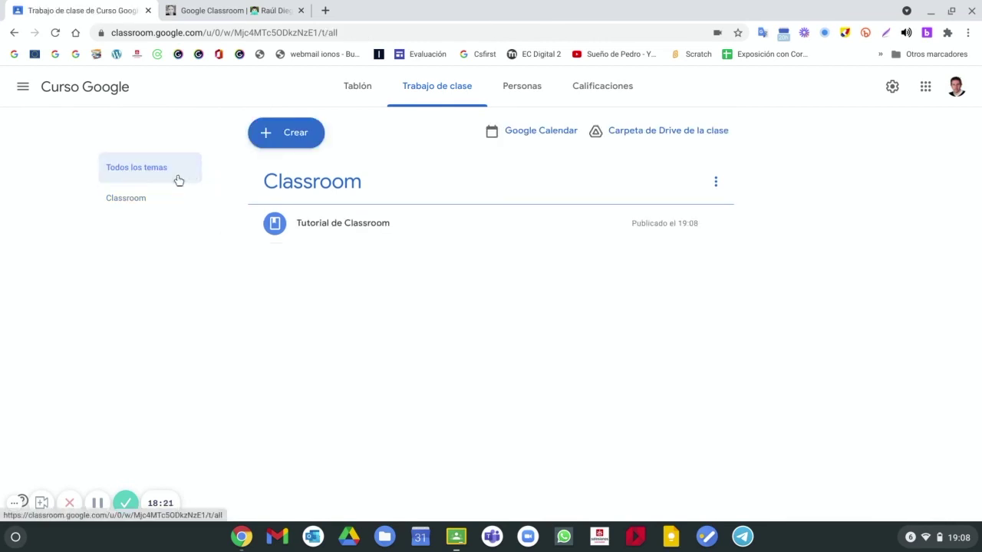
Check the published material on the class stream, and start a new question in the classwork.
left_click(357, 87)
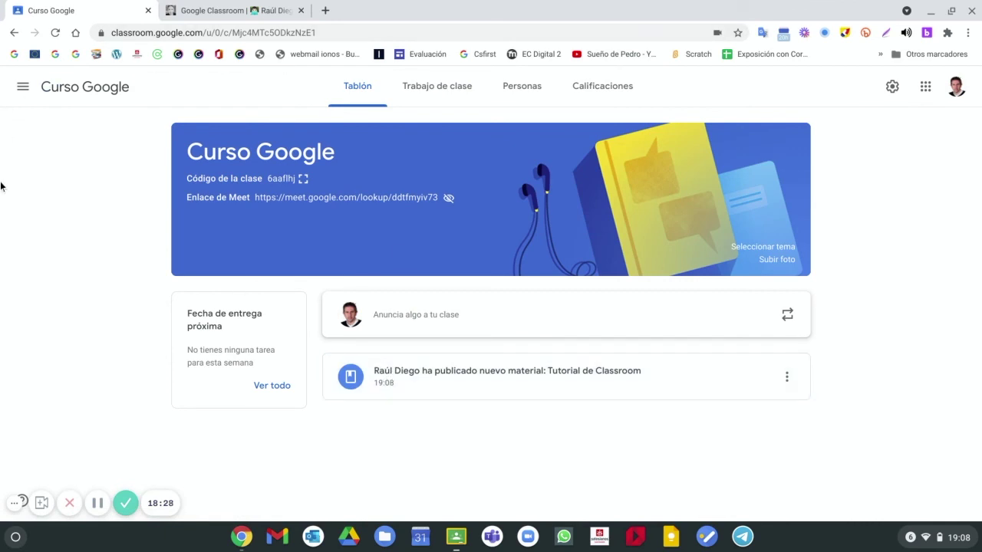
left_click(445, 88)
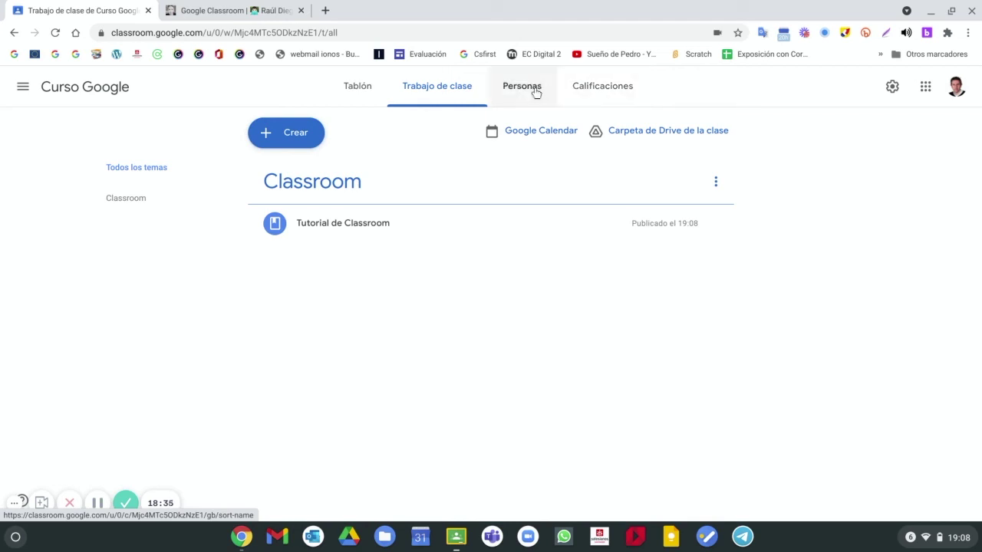
left_click(299, 134)
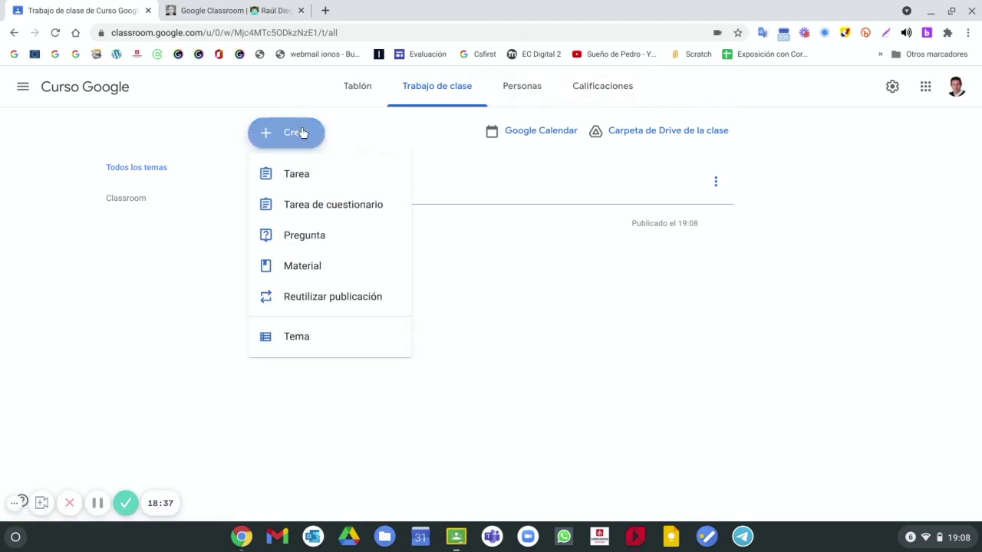
left_click(309, 243)
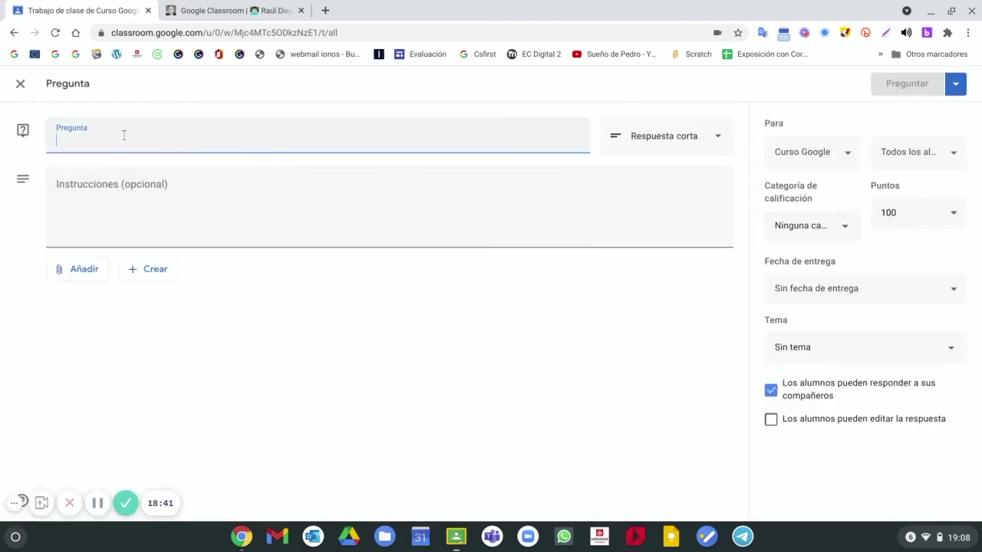
Try out the "Varias opciones" answer type for the question, and switch it back to "Respuesta corta".
left_click(660, 137)
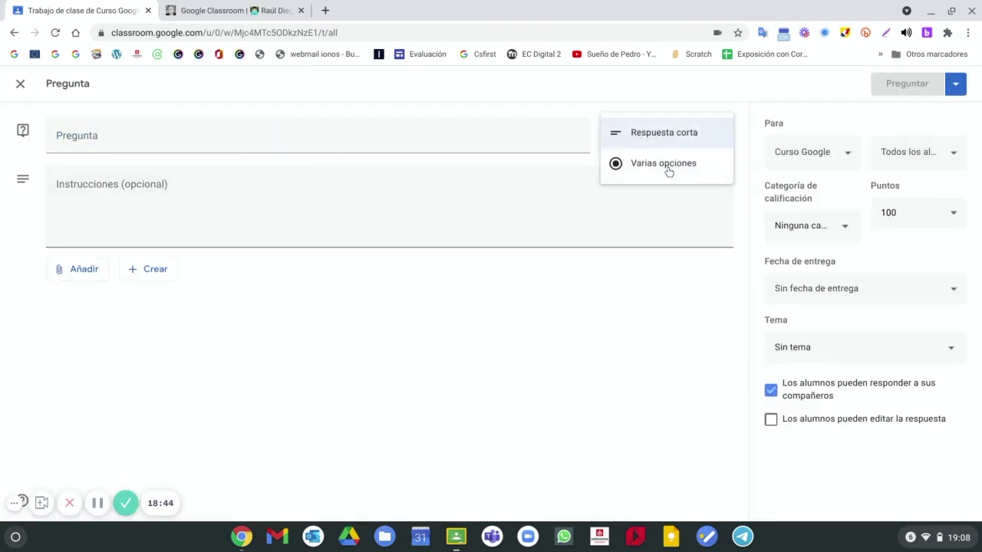
left_click(678, 136)
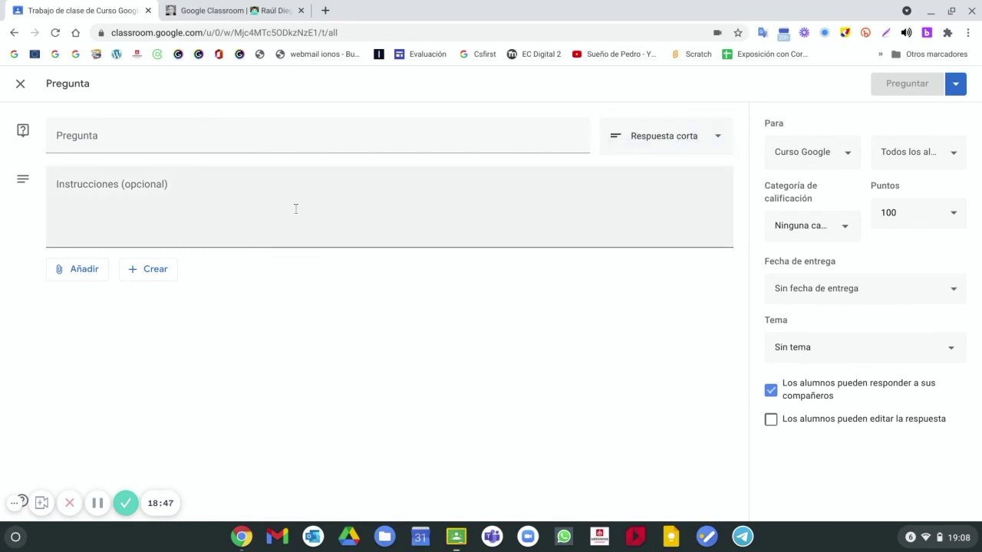
left_click(651, 141)
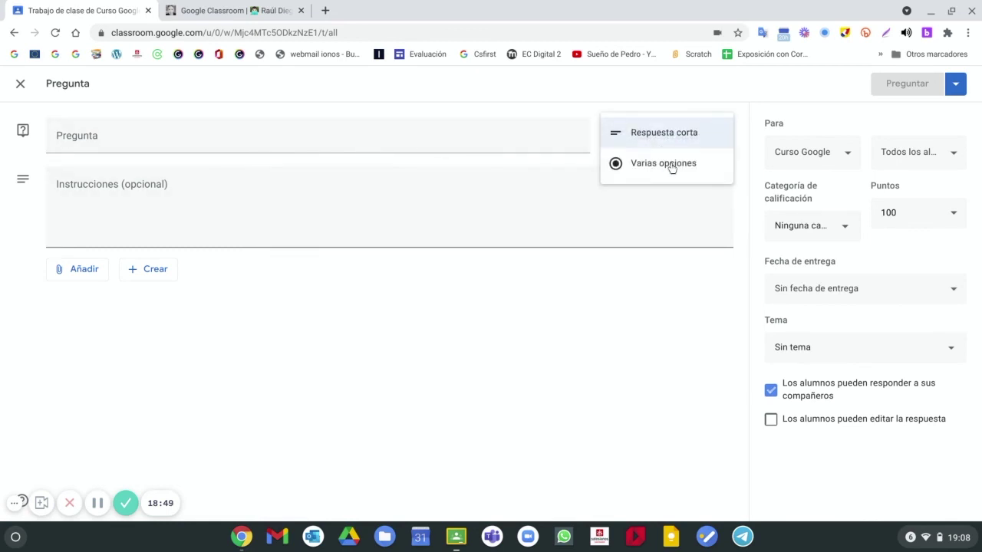
left_click(670, 165)
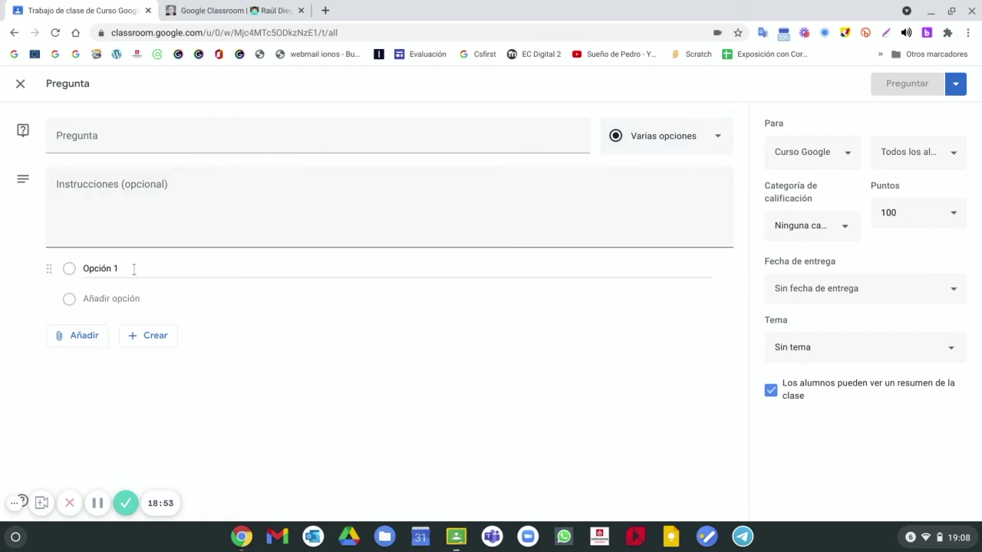
left_click(75, 146)
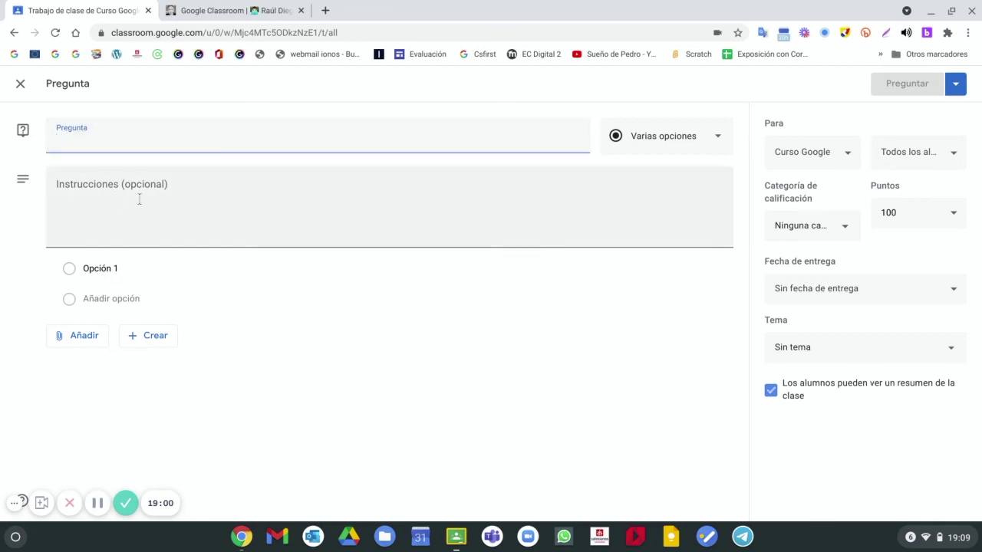
left_click(694, 147)
left_click(686, 103)
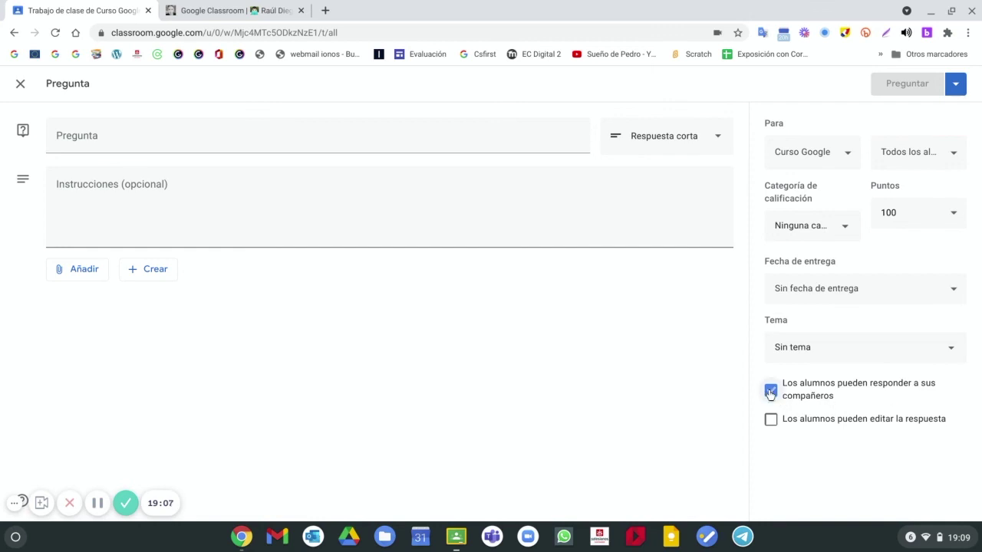
Disallow students replying to classmates, and switch the permission to edit their answer on and off again.
left_click(770, 419)
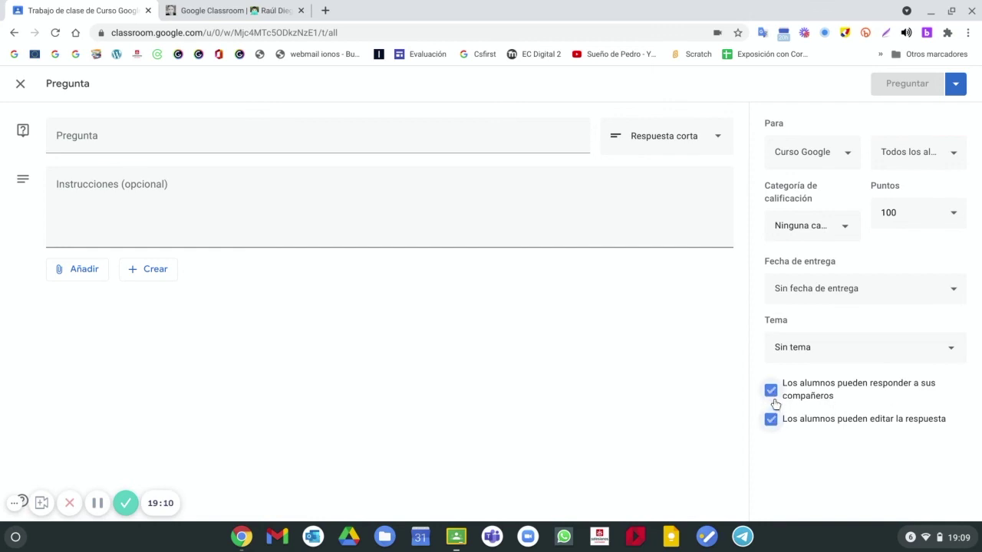
left_click(771, 390)
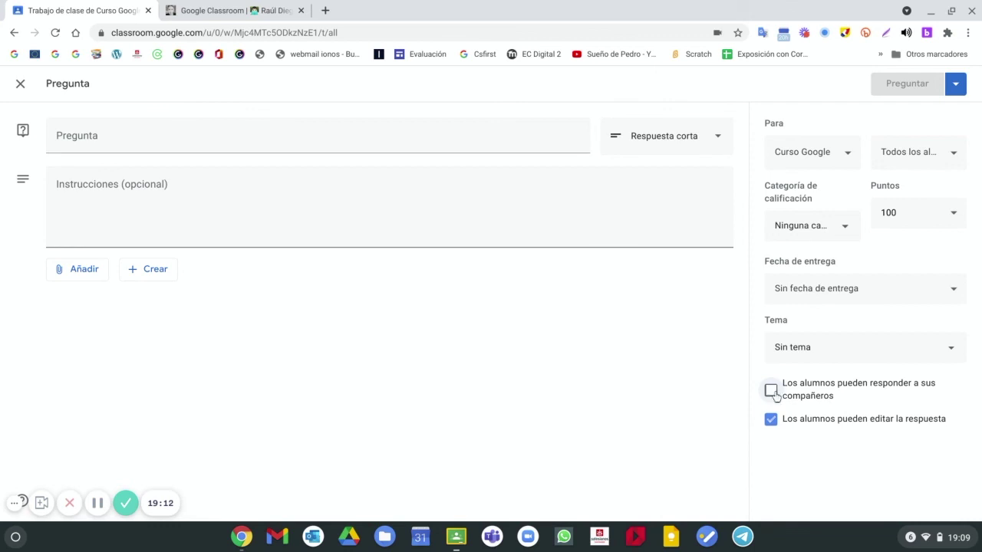
left_click(771, 420)
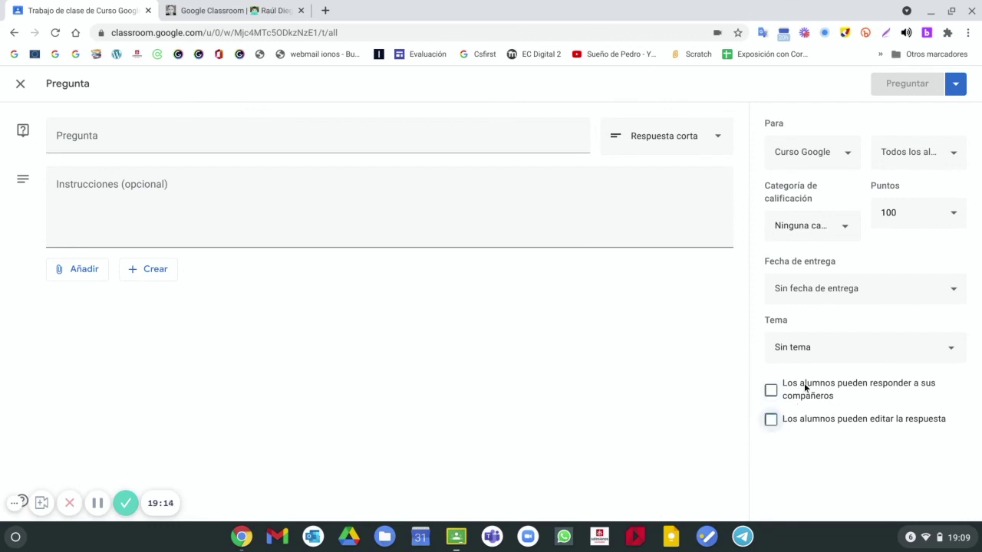
Assign the question to the "Classroom" topic.
left_click(808, 349)
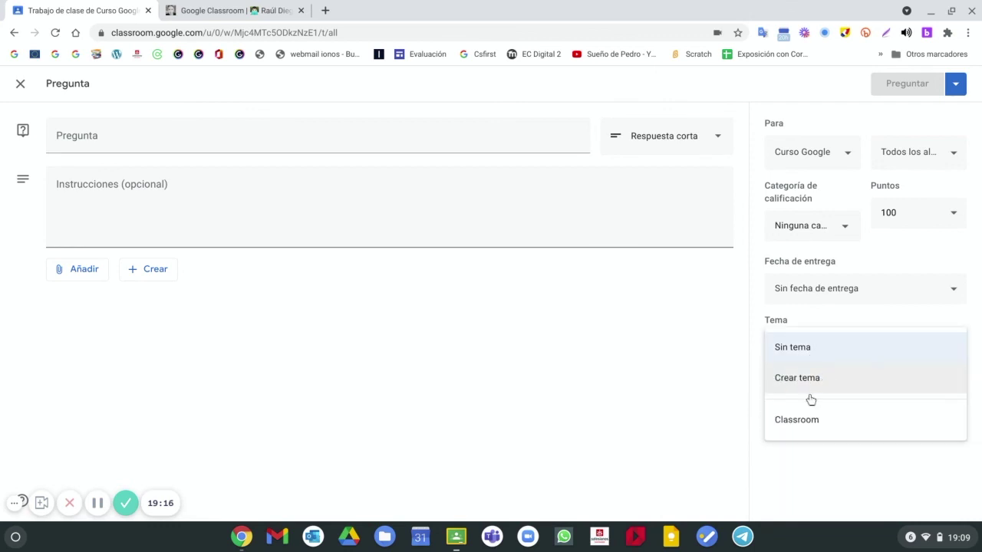
left_click(805, 476)
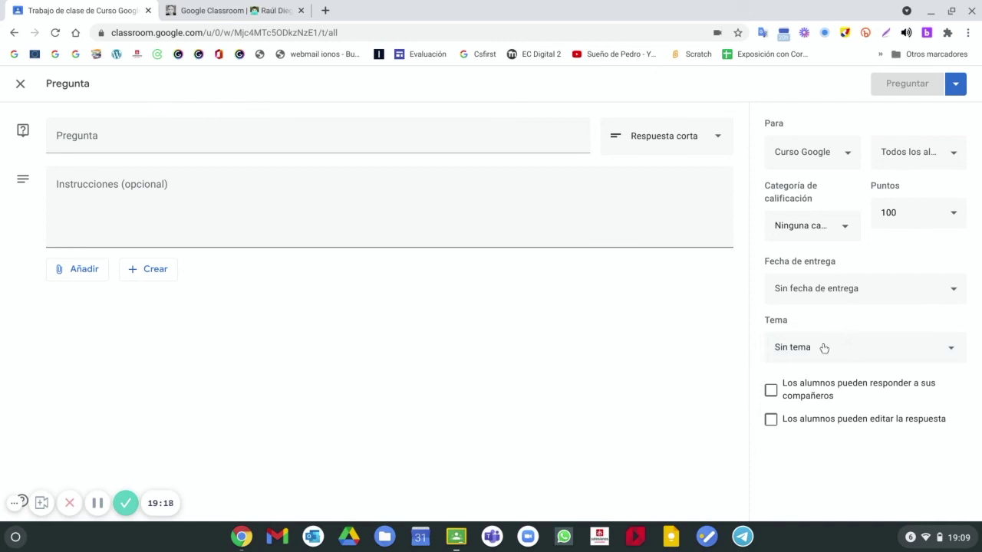
left_click(824, 346)
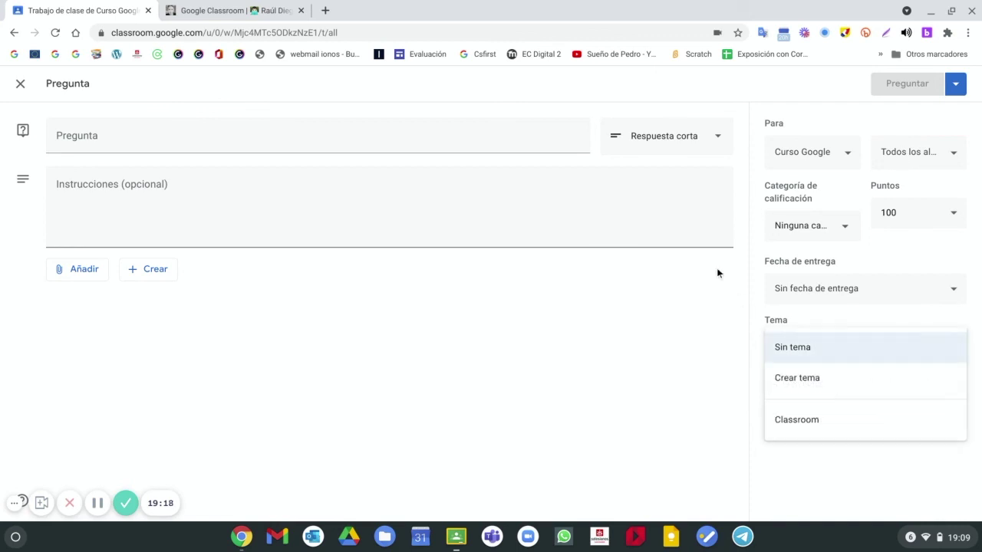
left_click(809, 424)
Enter "¿Cómo utilizarías Google Classroom?" as the question text.
left_click(457, 145)
type("¿?")
type("Cóm")
type("o utilizarías ")
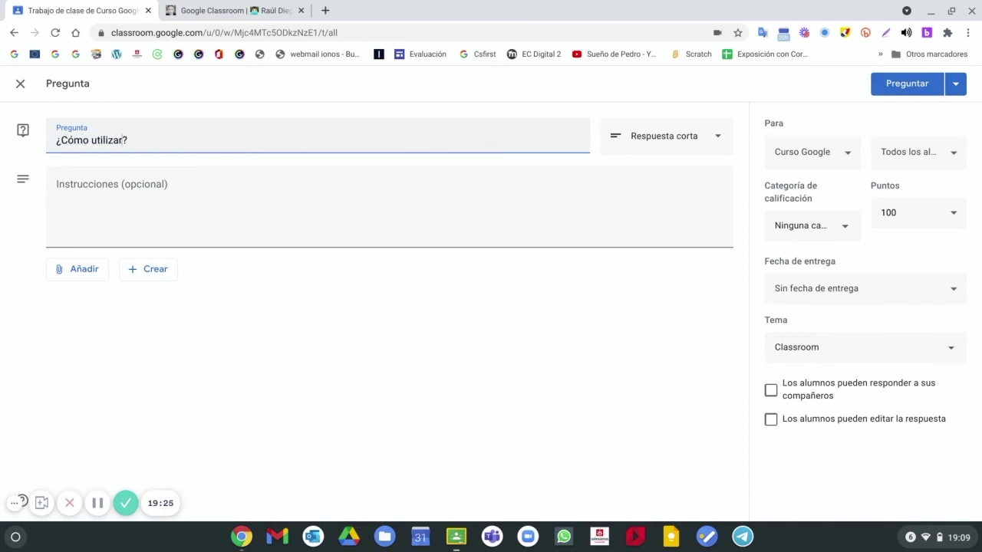
type("Google")
key("BackSpace")
key("BackSpace")
key("BackSpace")
key("BackSpace")
key("BackSpace")
type("oogle Classroom")
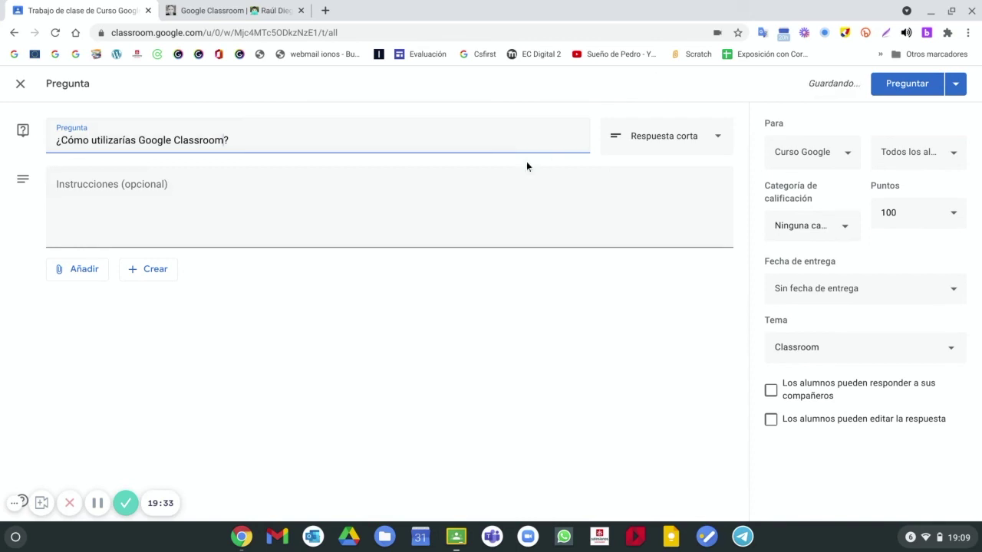
Set the question's grading category to "Ninguna categoría" and its points to "Sin calificar".
left_click(819, 225)
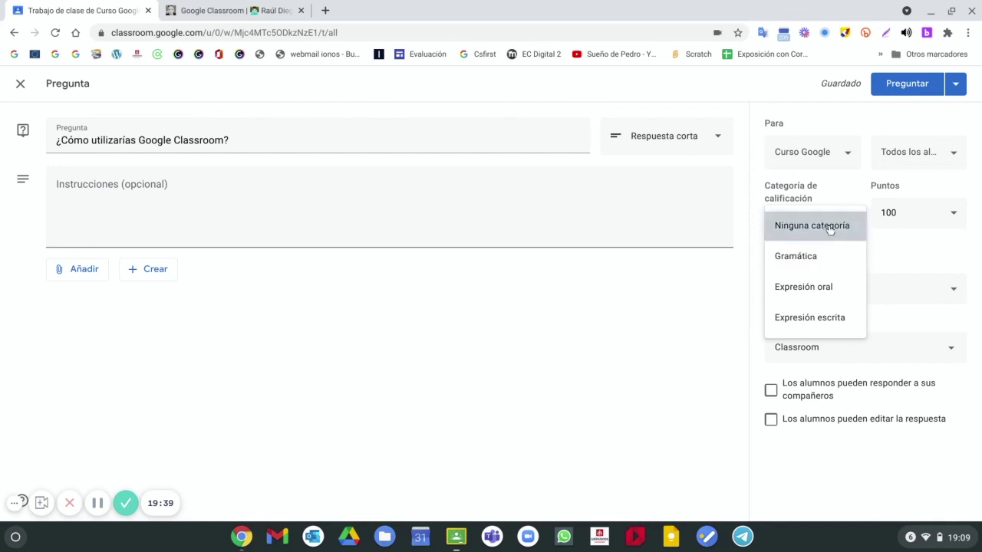
left_click(829, 230)
left_click(912, 217)
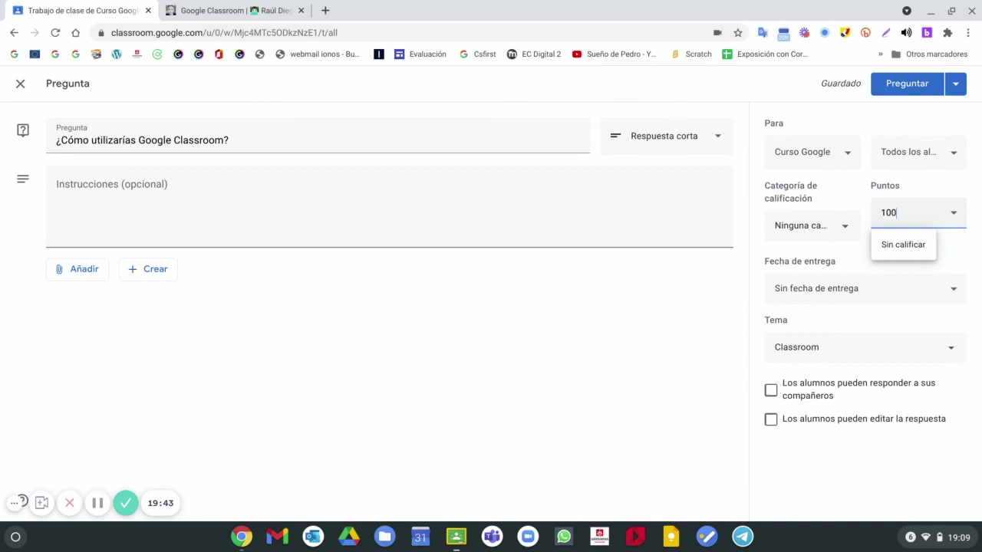
left_click(909, 244)
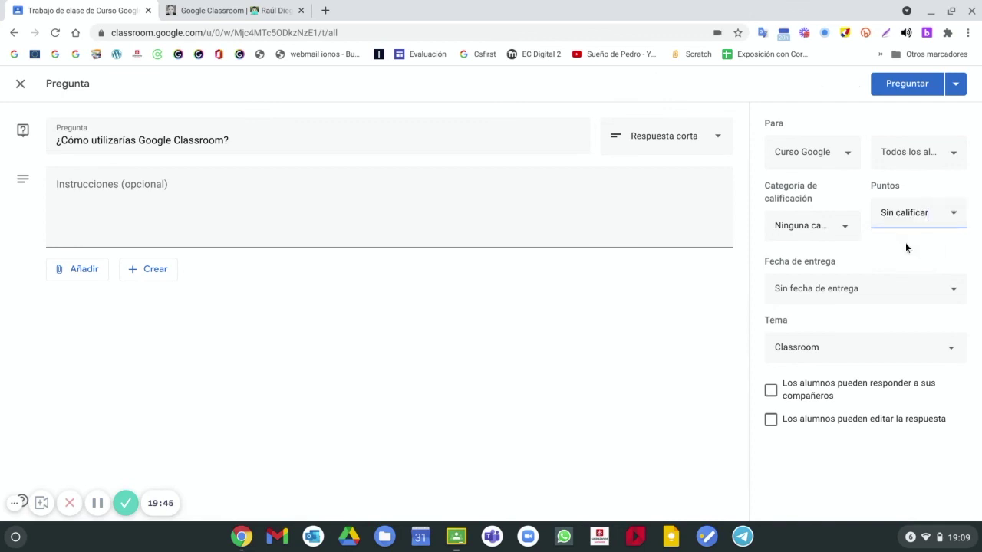
left_click(843, 152)
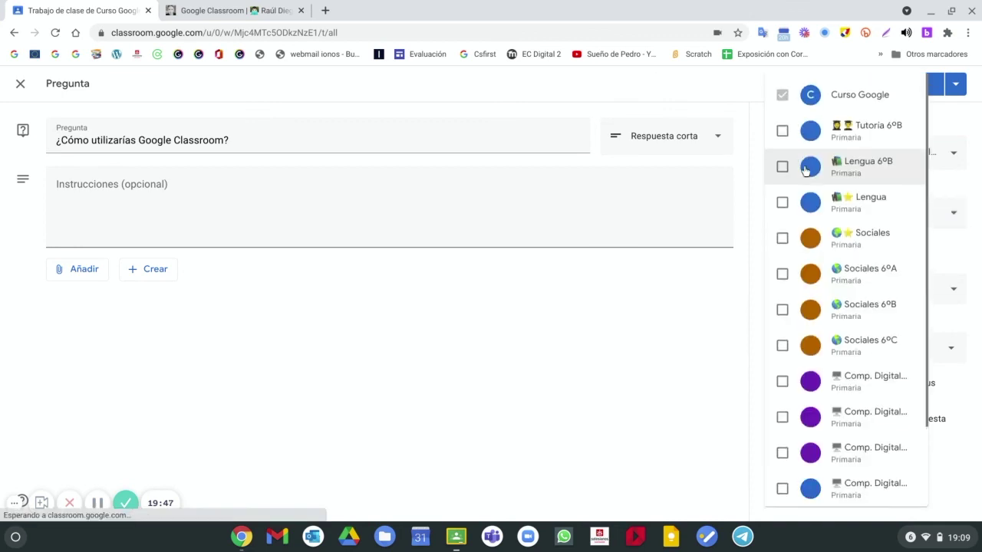
left_click(969, 188)
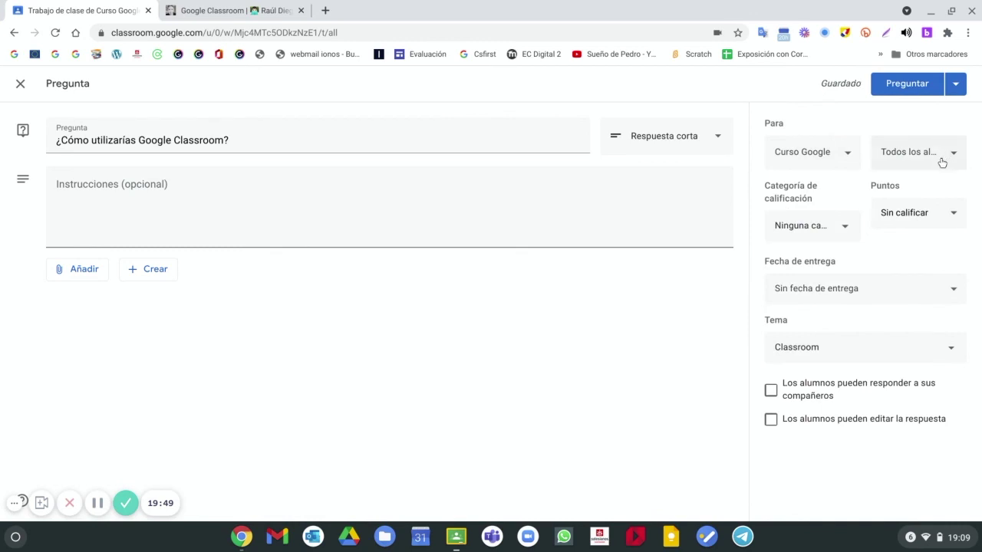
Set the question's due date to 18 feb 2021 at 23:59.
left_click(861, 290)
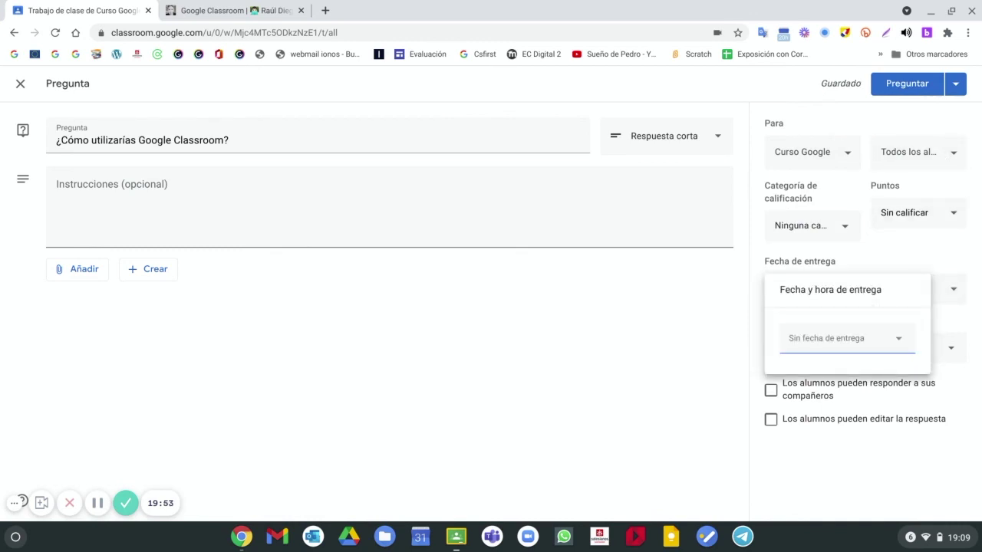
left_click(826, 343)
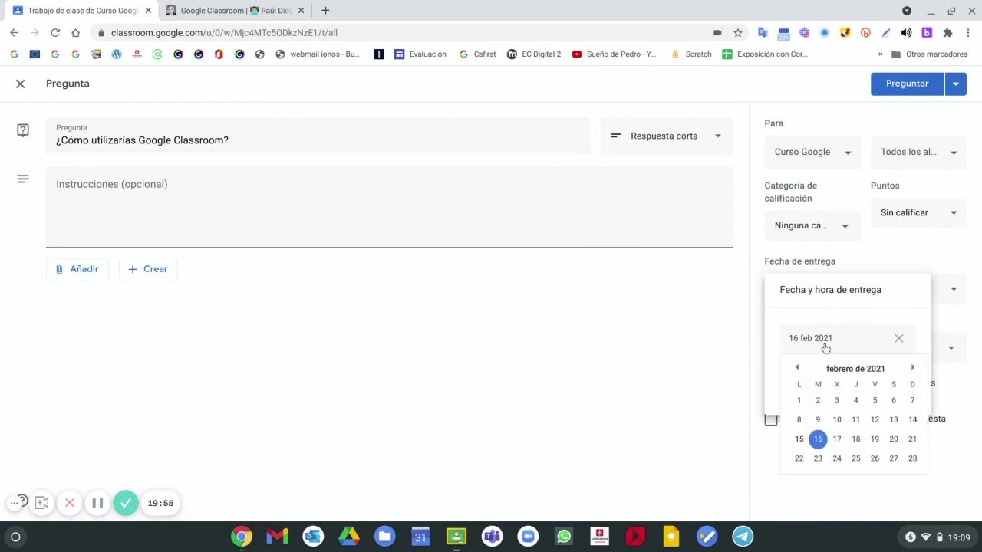
left_click(855, 439)
left_click(832, 379)
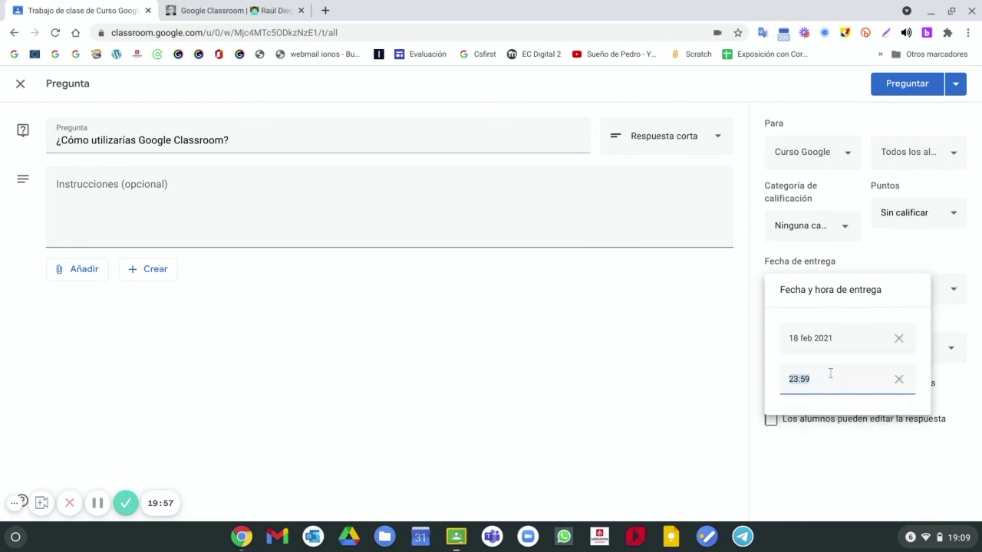
left_click(978, 255)
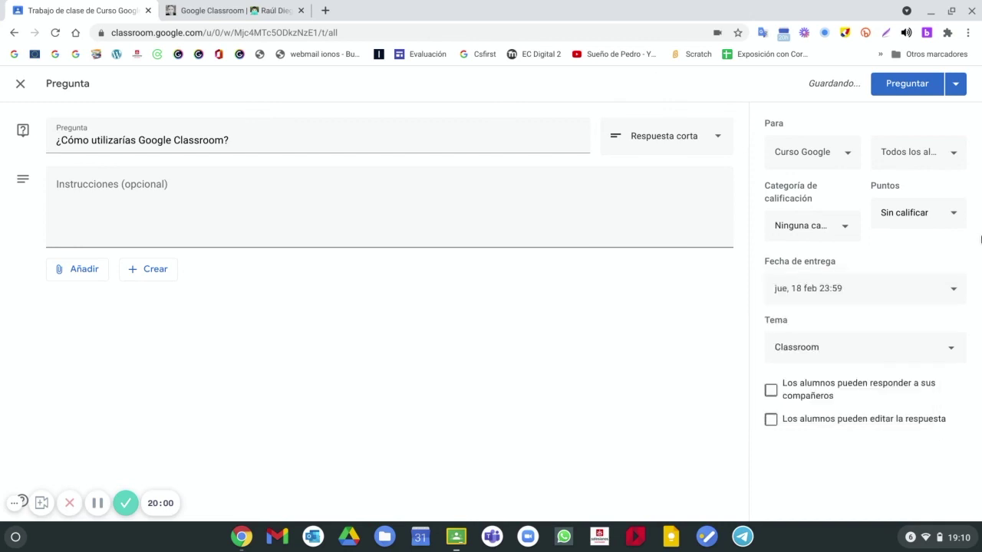
Look over the publishing options, and post the question to the class without a grading category.
left_click(954, 84)
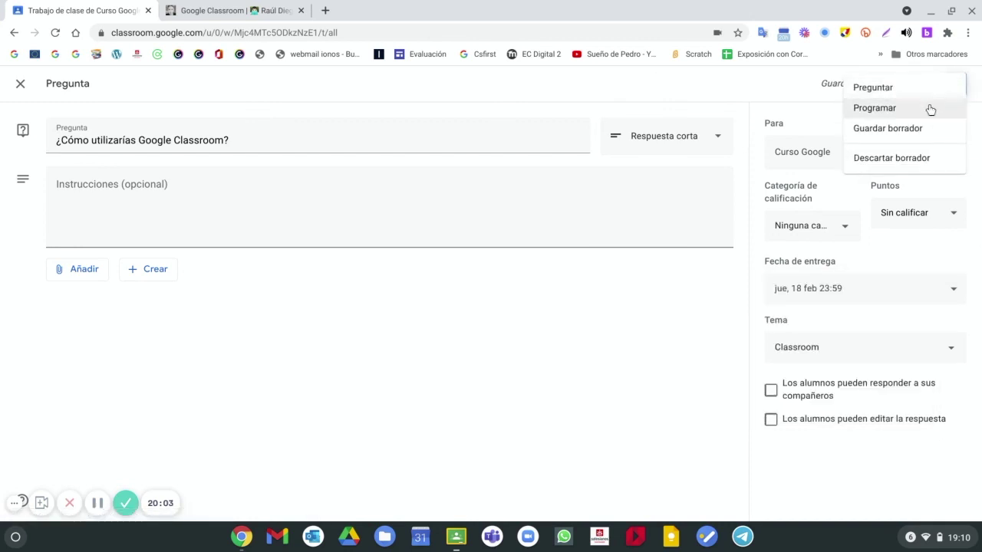
left_click(979, 178)
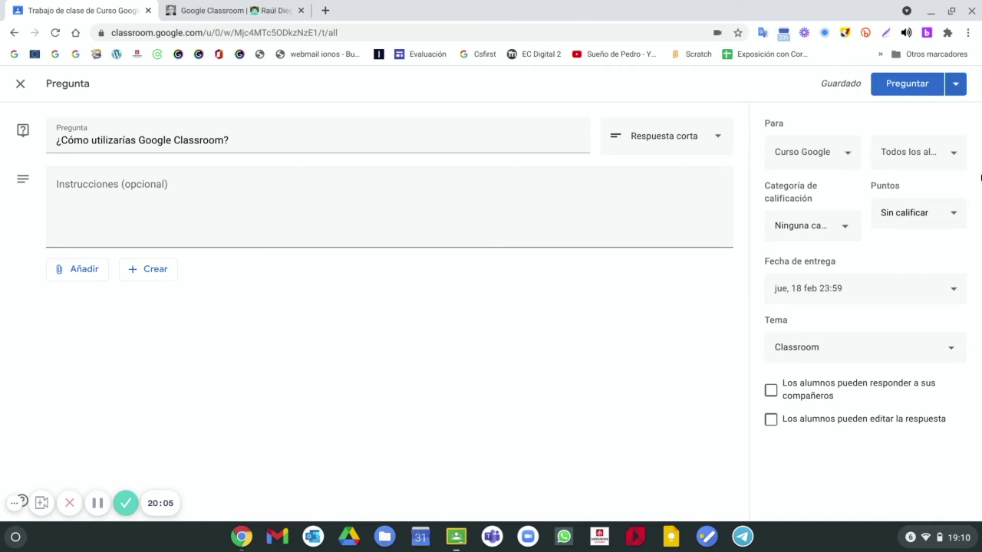
left_click(904, 88)
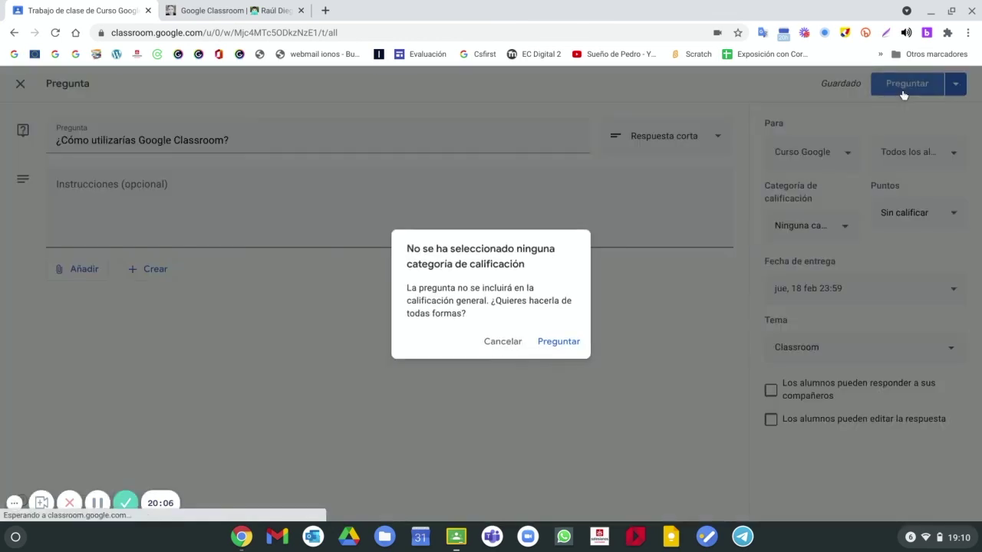
left_click(550, 342)
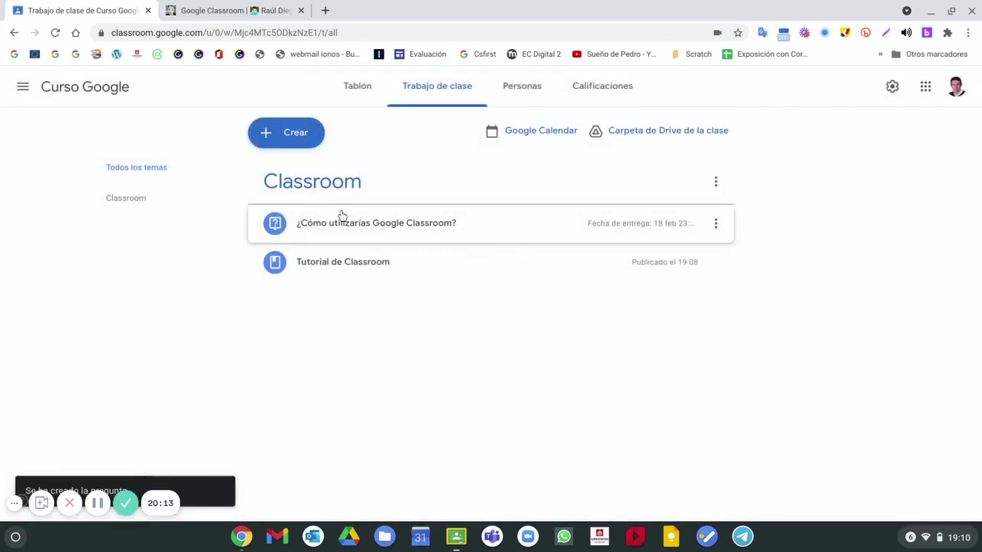
Start a new quiz assignment in the classwork, and open its attached "Blank Quiz" form in Google Forms.
left_click(290, 133)
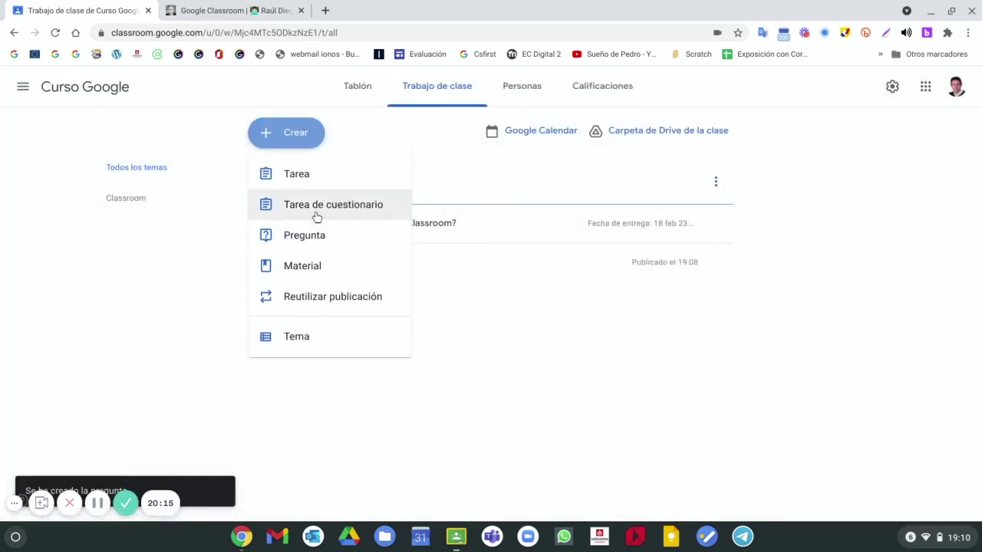
left_click(317, 213)
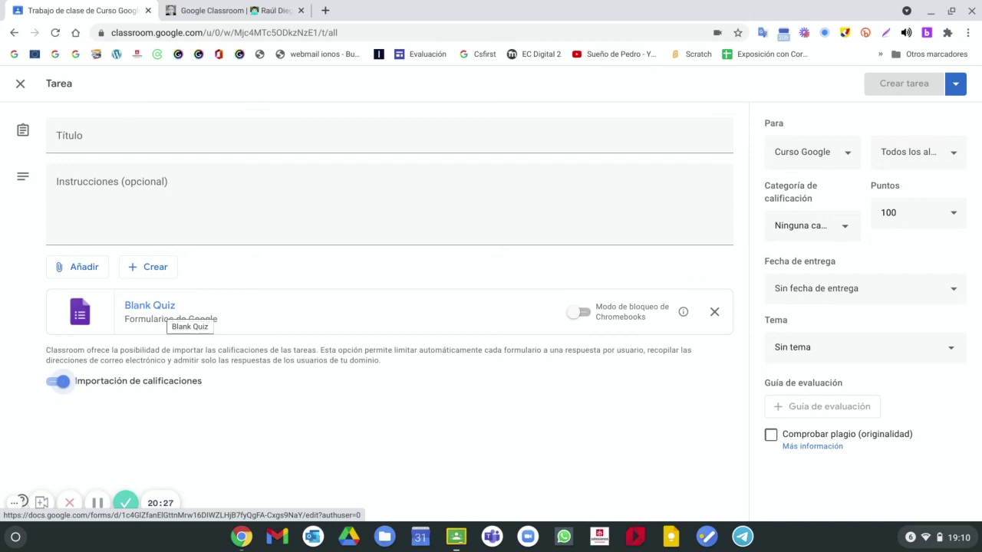
left_click(148, 144)
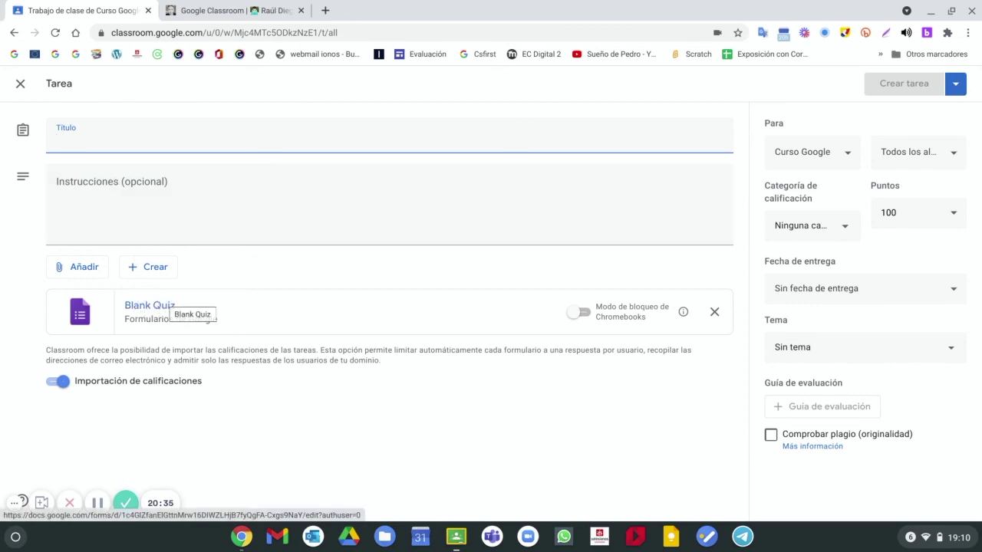
left_click(163, 305)
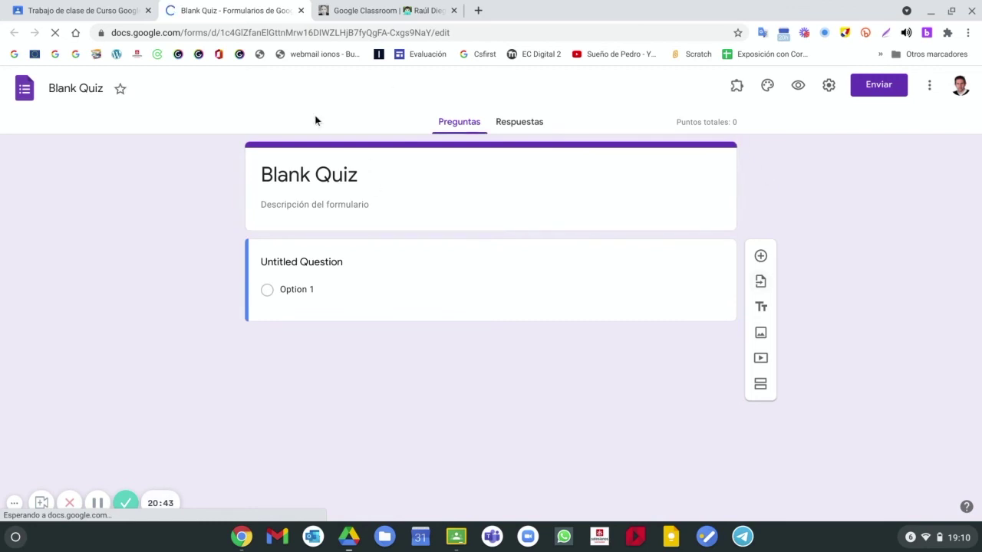
Return to the quiz assignment, turn on "Modo de bloqueo de Chromebooks" for the Blank Quiz form, and start creating a topic for it.
left_click(84, 11)
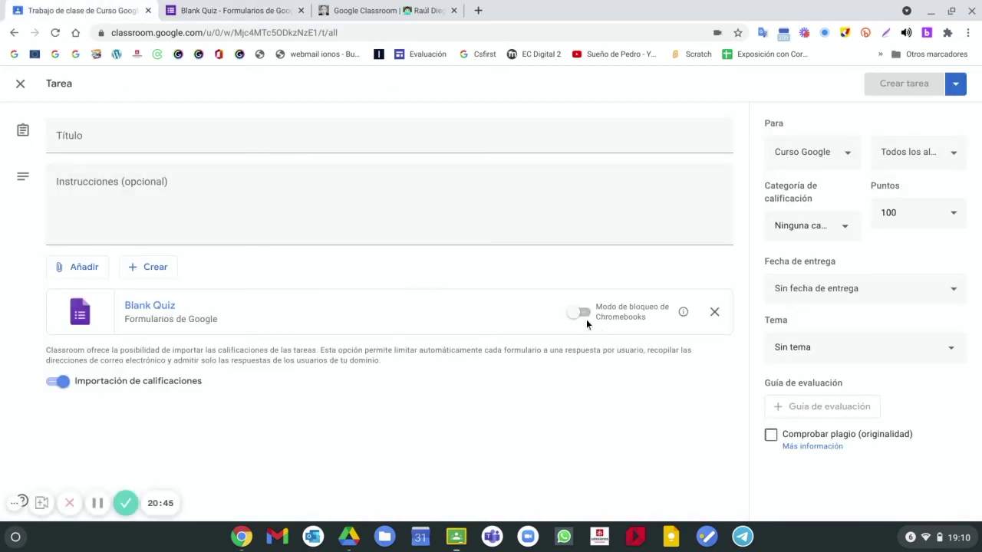
left_click(582, 315)
left_click(840, 350)
left_click(857, 486)
left_click(823, 348)
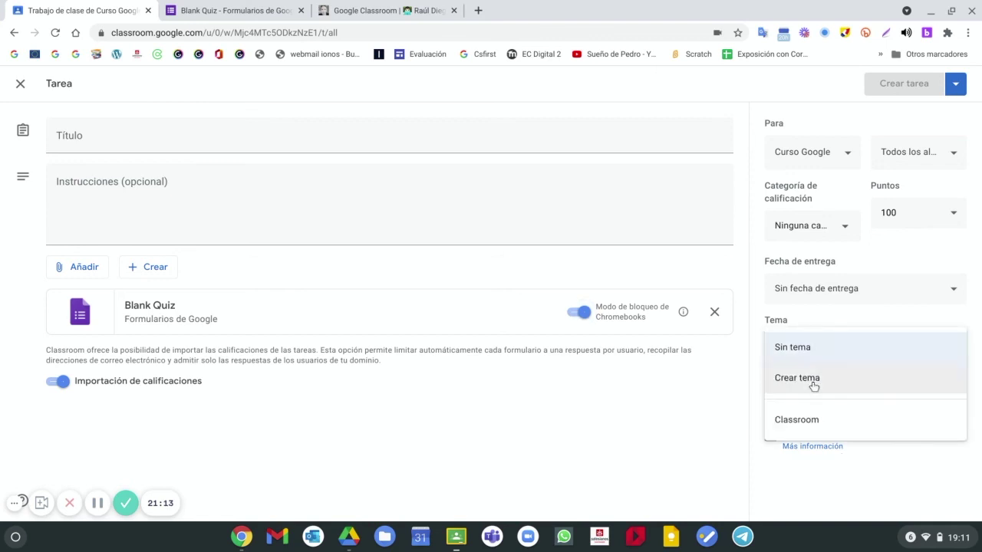
left_click(814, 388)
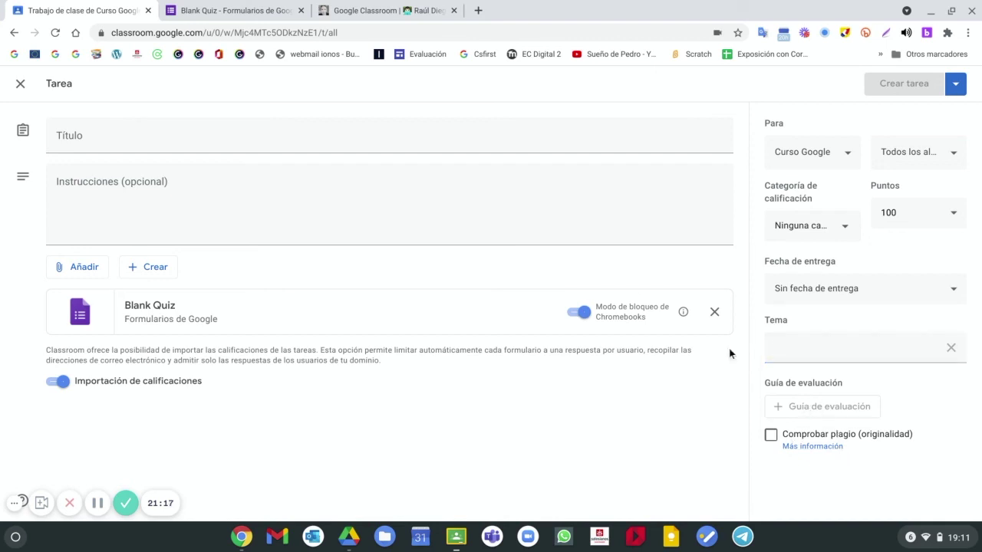
Title the quiz assignment "Cuestionario", and discard its draft.
left_click(391, 134)
type("CU")
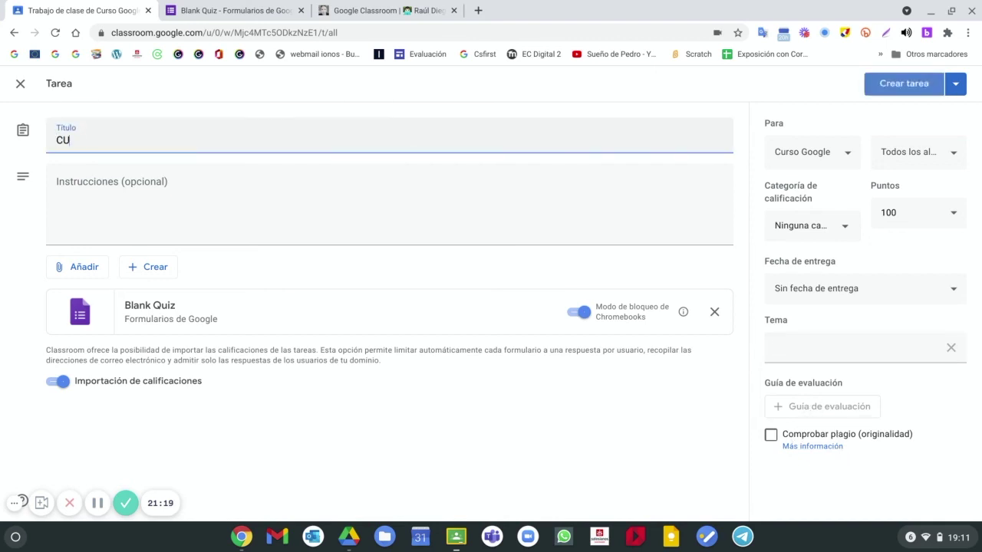
type("estionario")
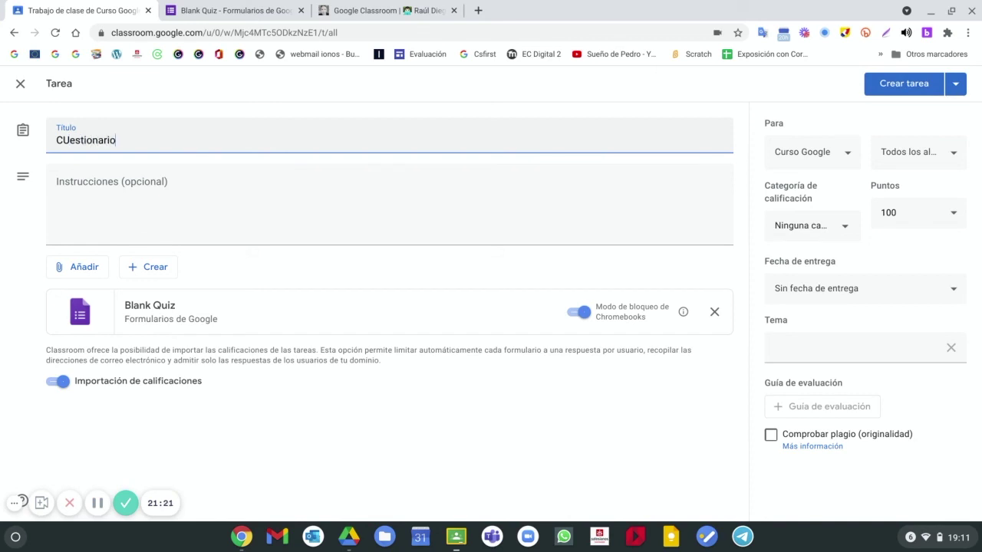
left_click(67, 138)
key("BackSpace")
type("u")
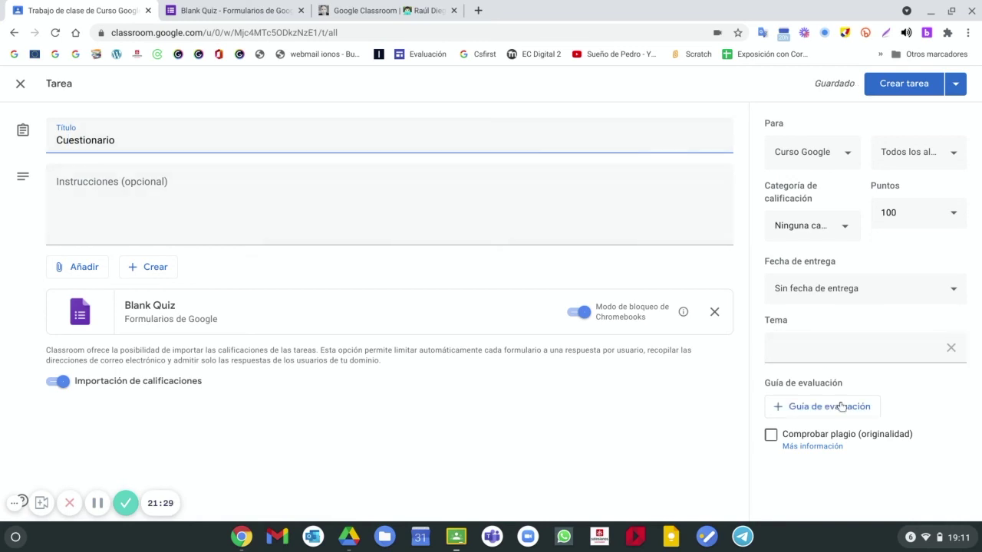
left_click(956, 90)
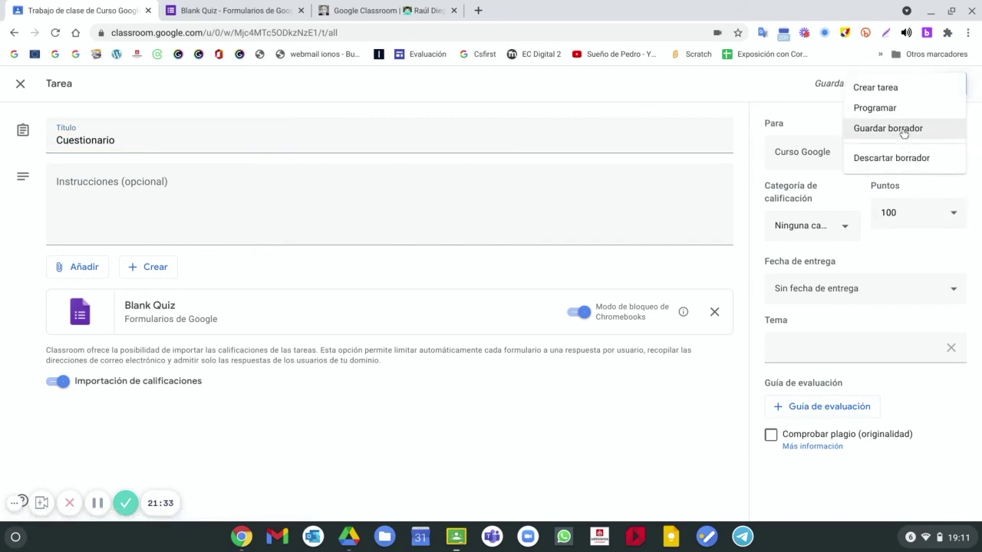
left_click(889, 158)
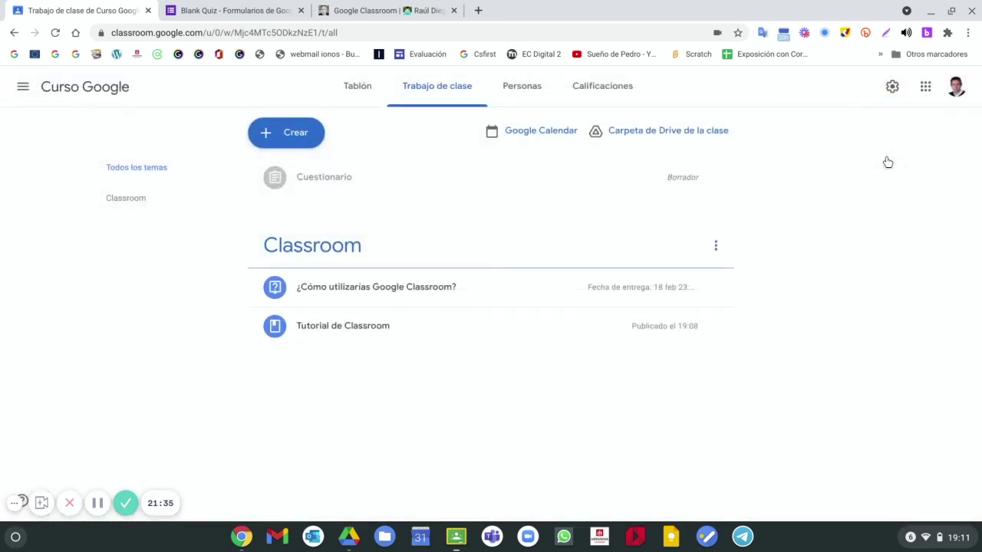
Start a new regular assignment titled "Descripción de los pasos a seguir para realizar una publicación en Classroom".
left_click(276, 135)
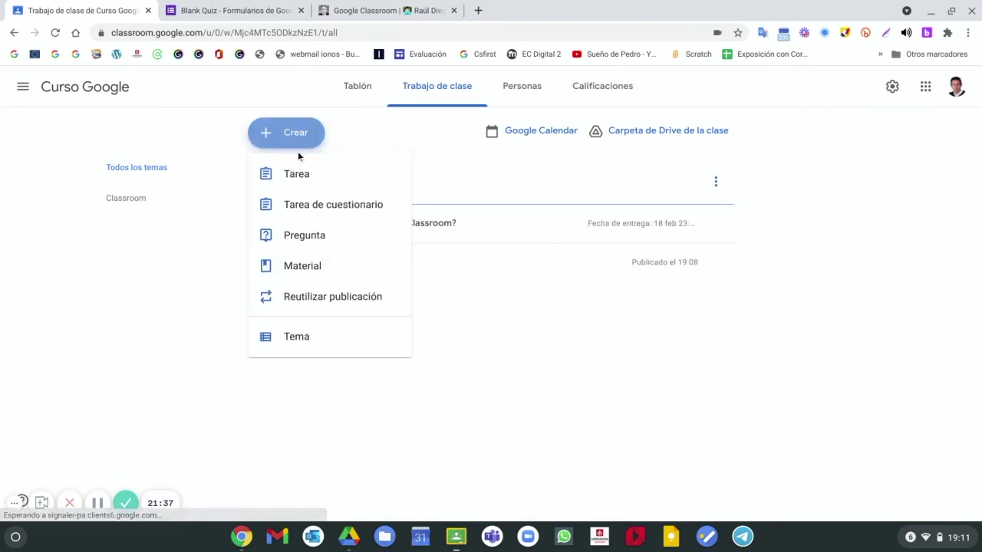
left_click(305, 175)
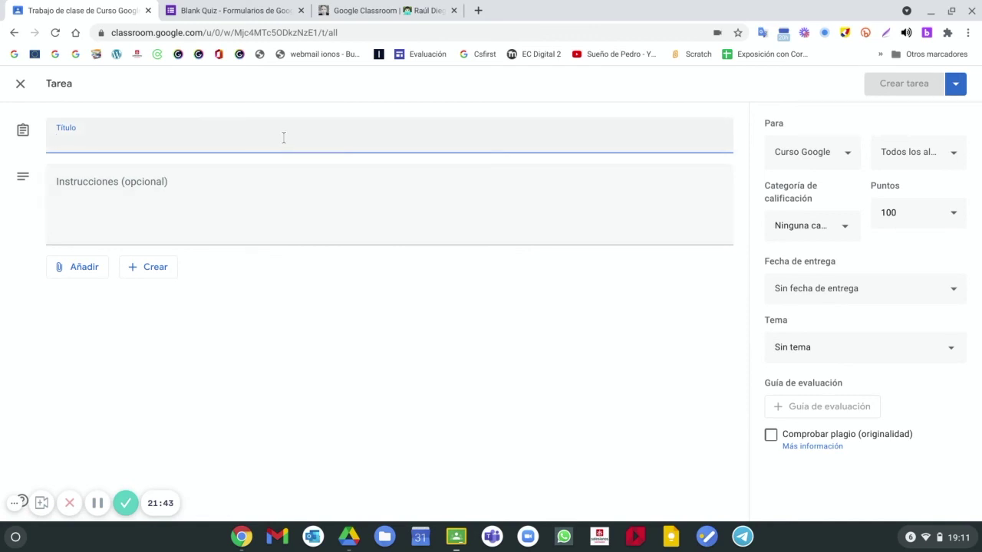
type("Te")
key("BackSpace")
key("BackSpace")
type("Descripción de")
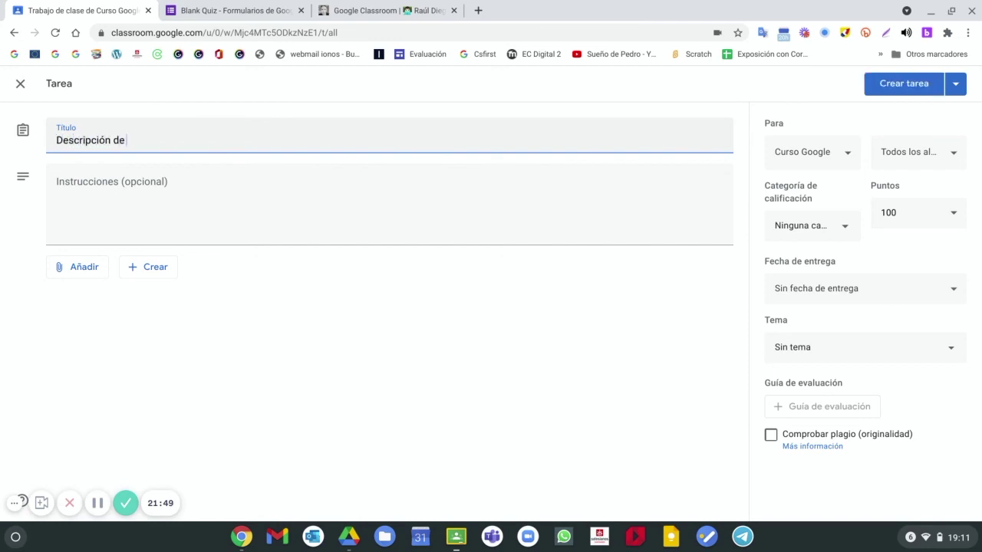
type(" l")
type("os pasaso")
key("BackSpace")
key("BackSpace")
key("BackSpace")
type("os a")
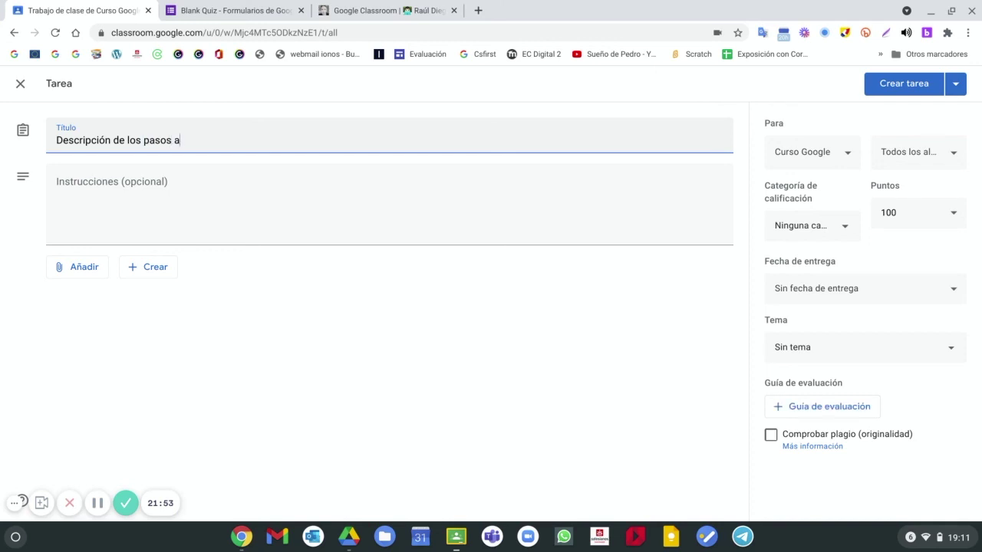
type(" seguir para reao")
type("izar una publicación en Classroom")
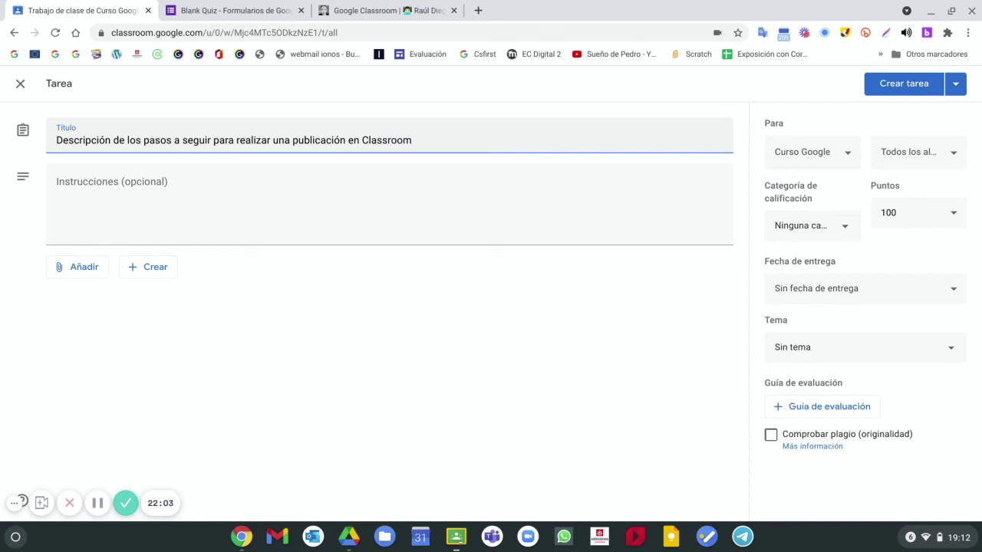
Create a blank Google Docs document as the assignment's attachment, and return to the assignment.
left_click(99, 273)
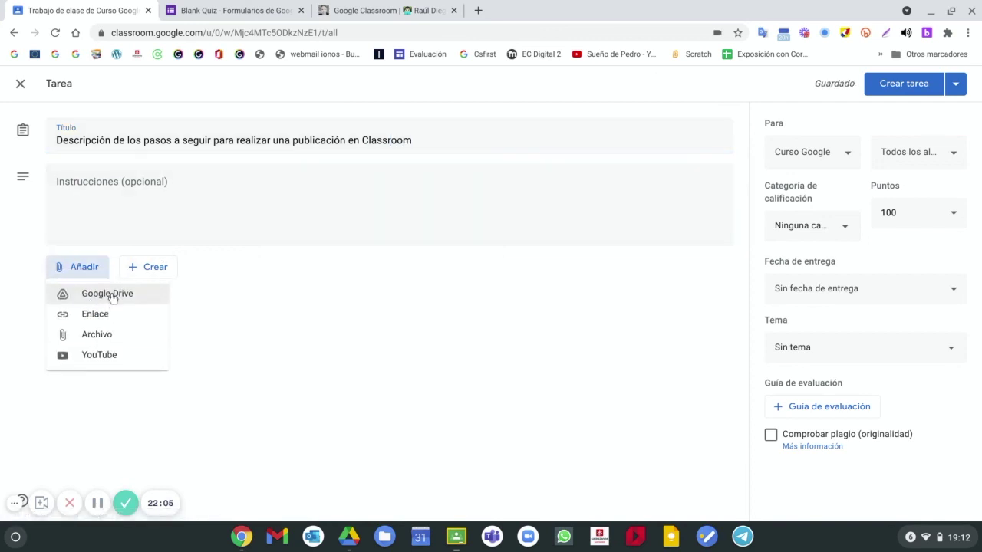
left_click(158, 273)
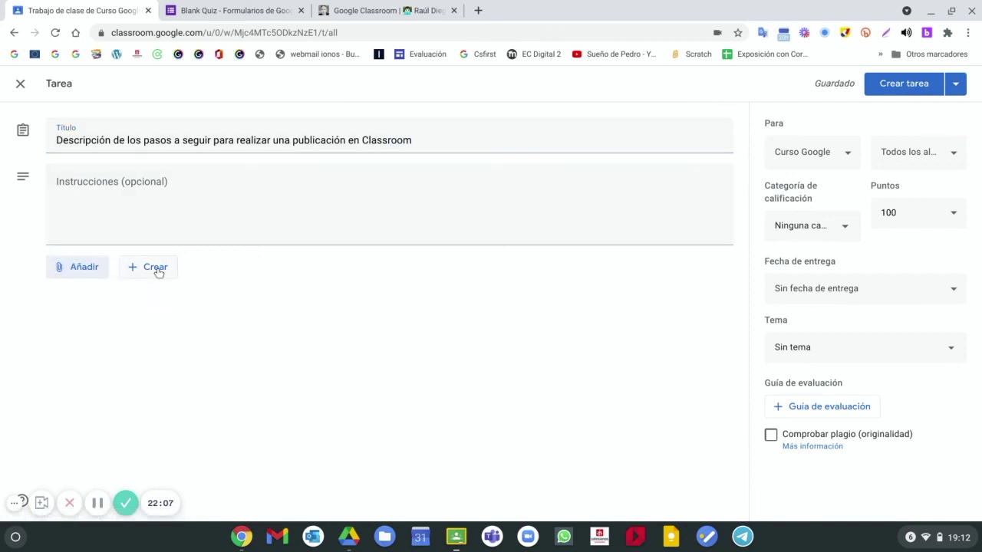
left_click(159, 273)
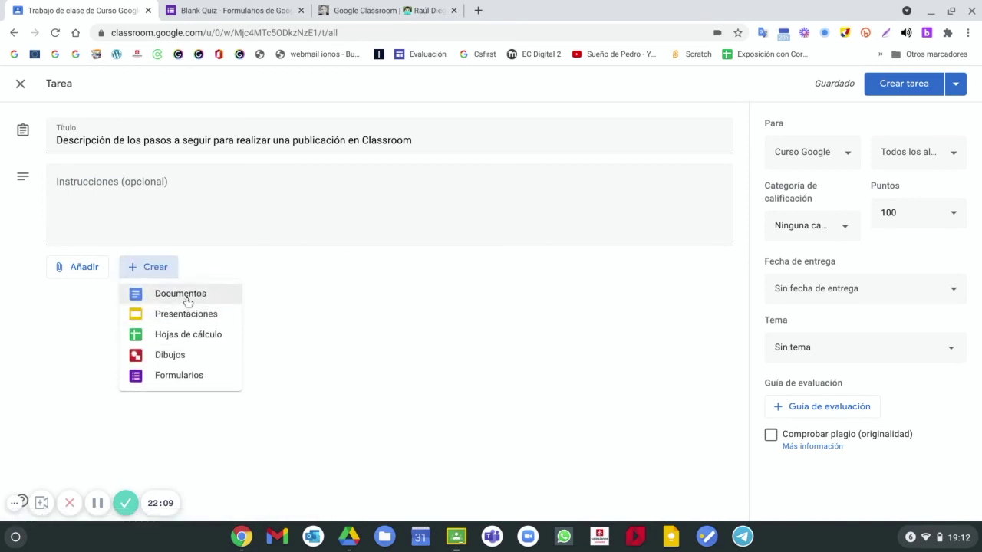
left_click(184, 294)
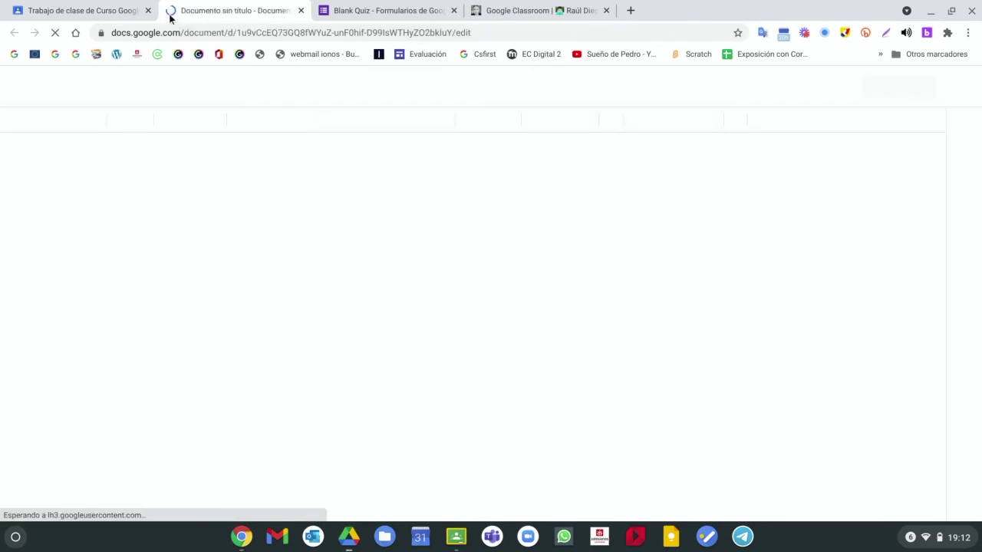
left_click(107, 14)
Set the attached document to "Hacer una copia para cada alumno", and look over the classes the assignment can be posted to.
left_click(556, 317)
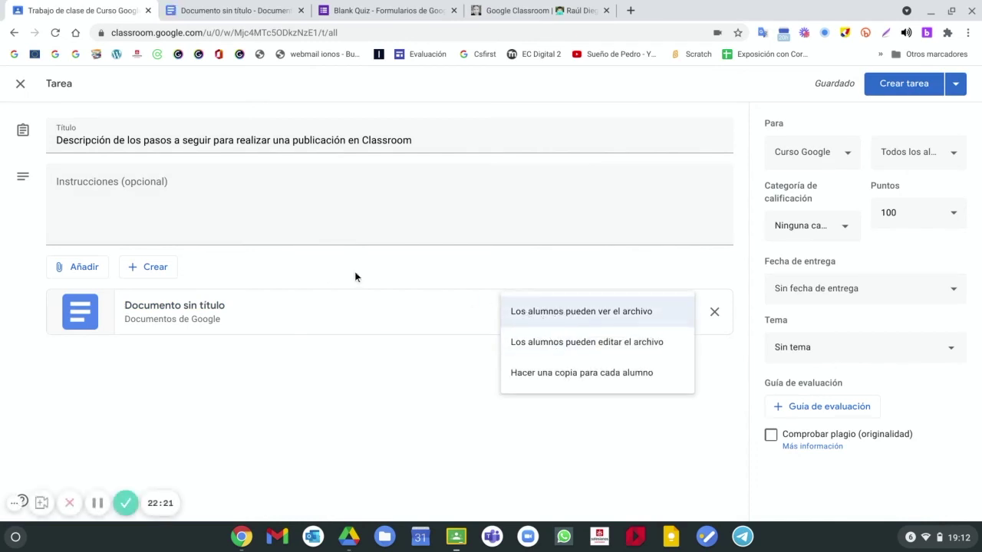
left_click(524, 345)
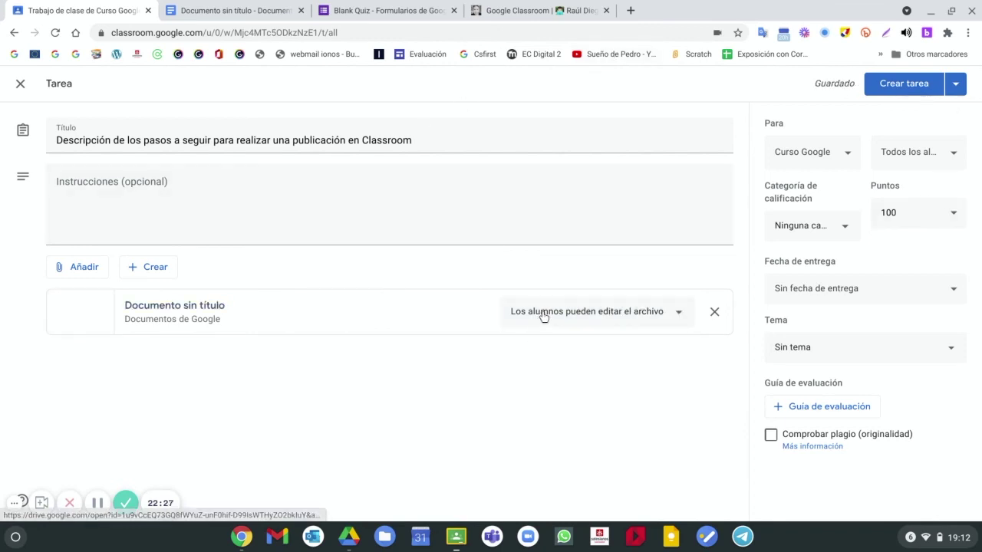
left_click(539, 316)
left_click(547, 344)
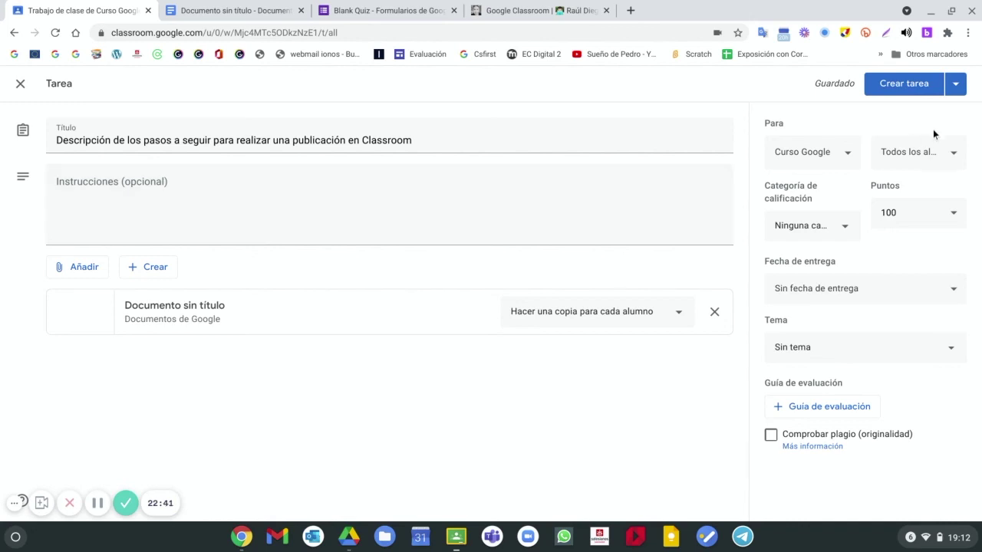
left_click(782, 162)
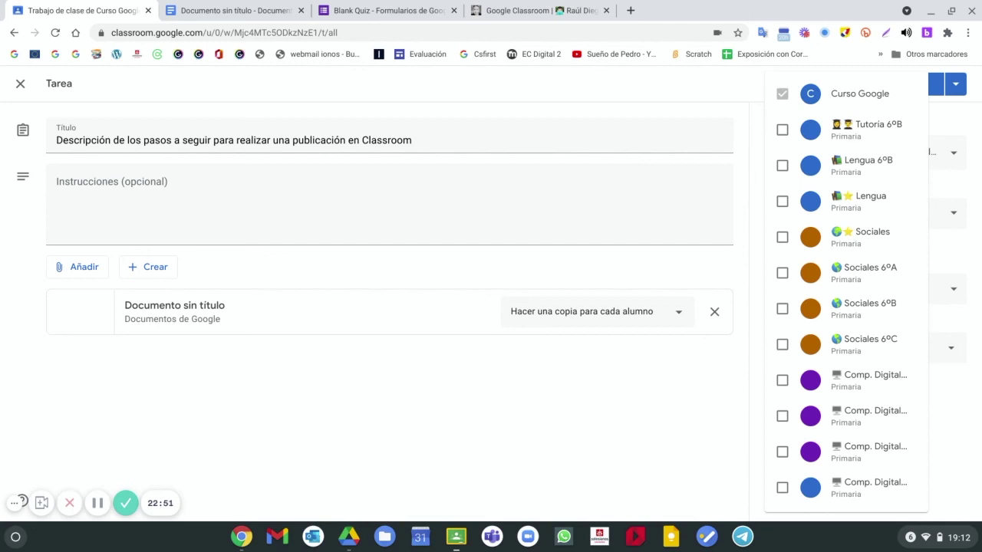
left_click(975, 113)
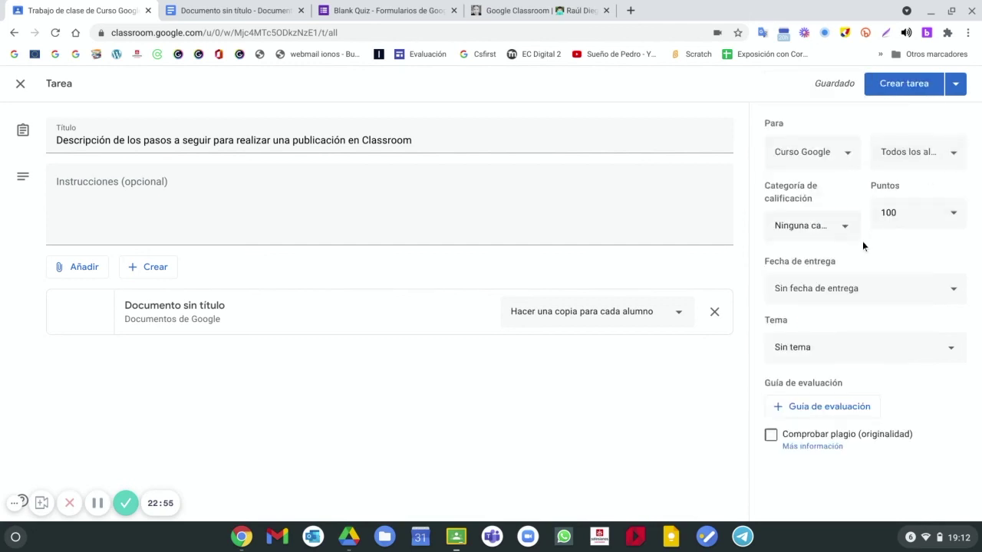
Examine the criterion, points and level fields of a new evaluation guide for the assignment, and discard the guide.
left_click(815, 407)
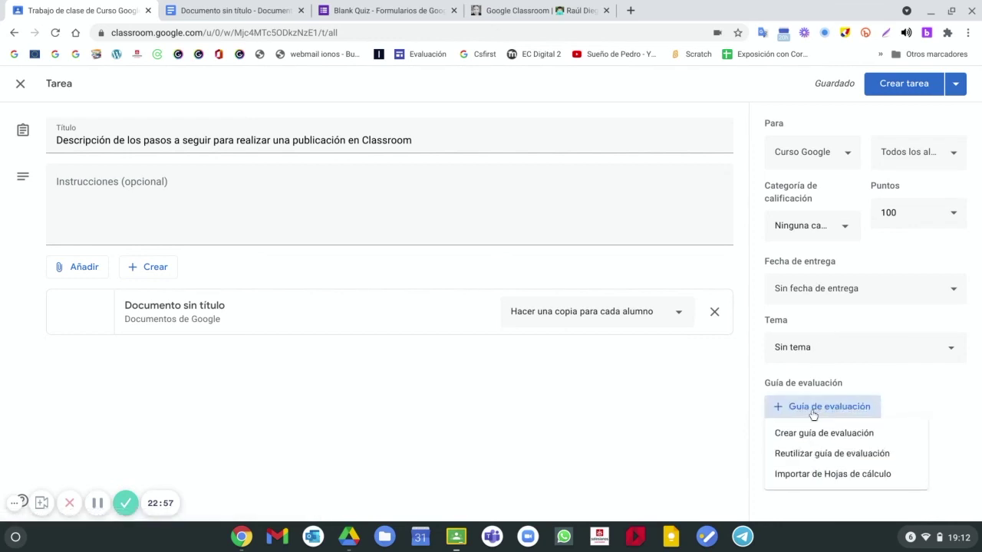
left_click(823, 434)
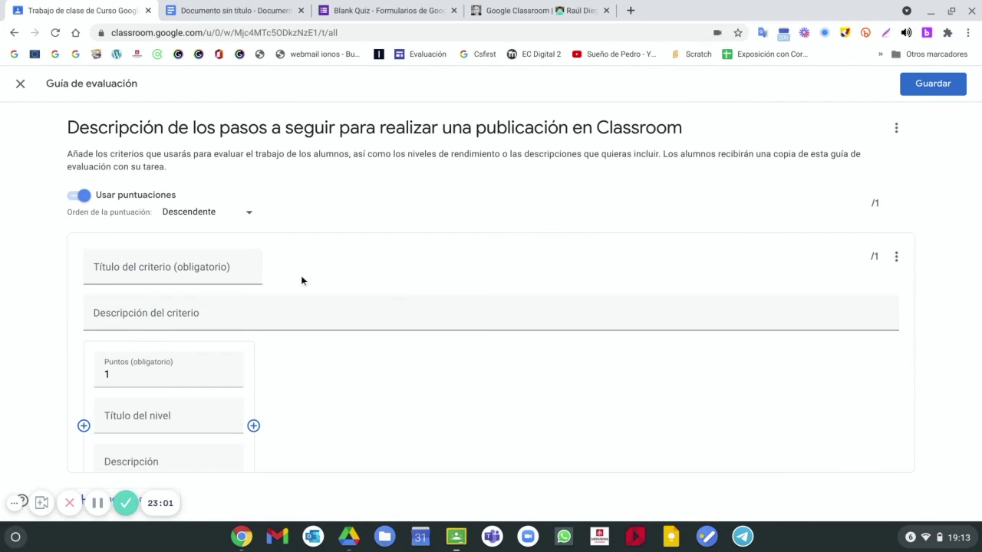
left_click(134, 272)
scroll(135, 275, "down", 1)
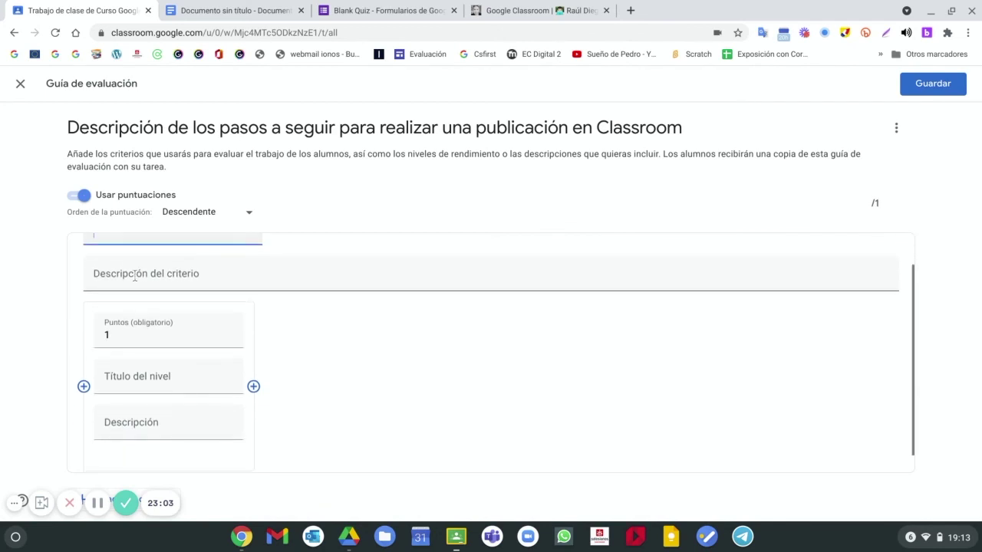
scroll(137, 284, "up", 1)
scroll(137, 285, "down", 1)
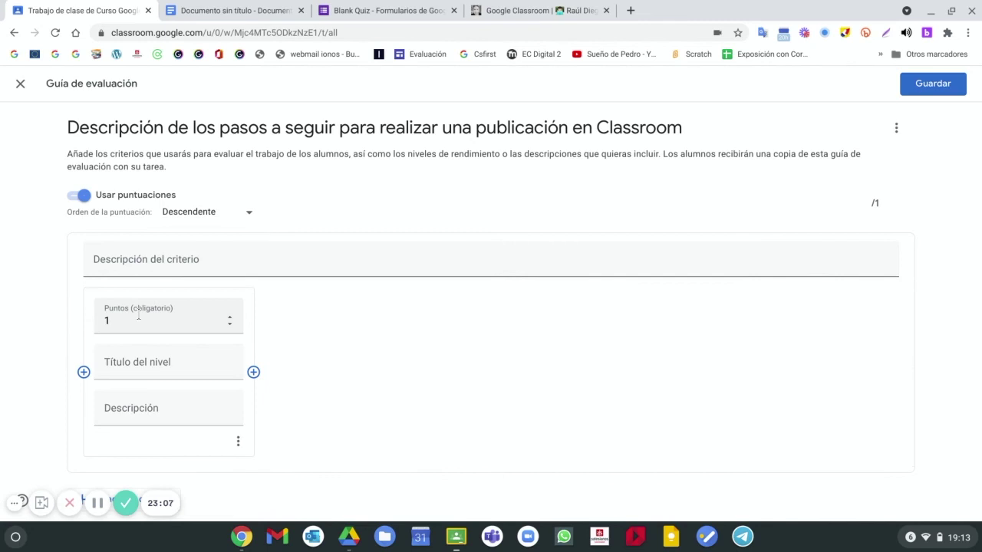
scroll(138, 316, "down", 1)
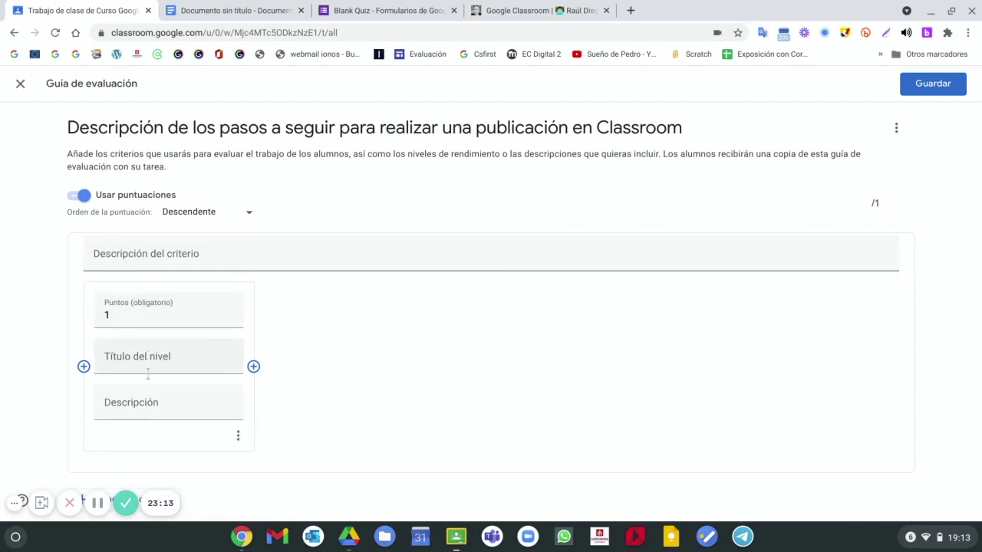
left_click(163, 262)
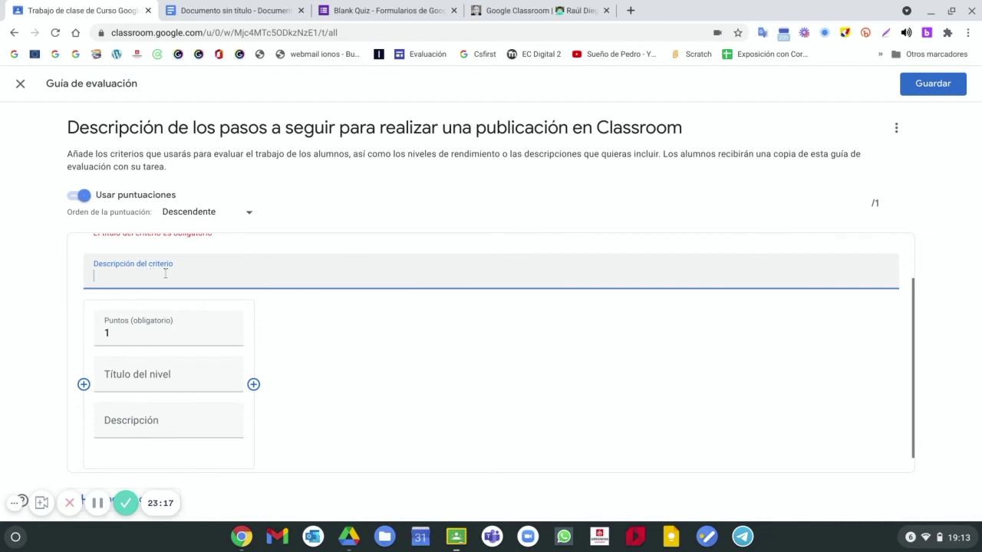
left_click(139, 334)
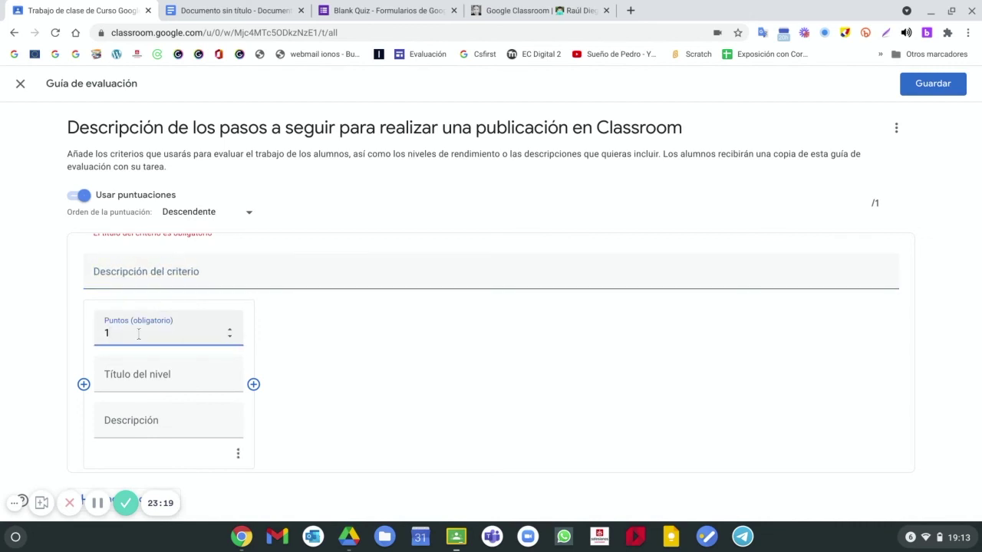
left_click(133, 376)
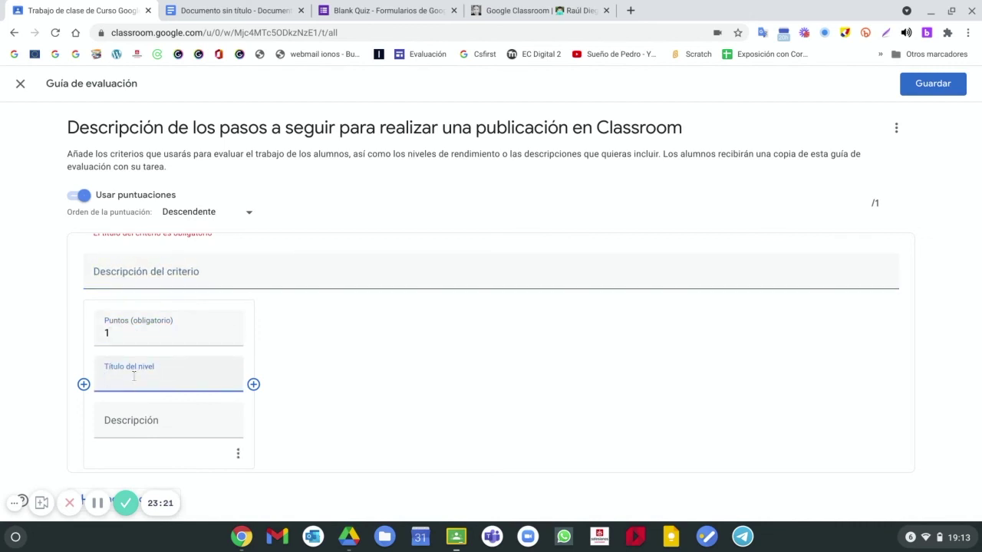
left_click(147, 418)
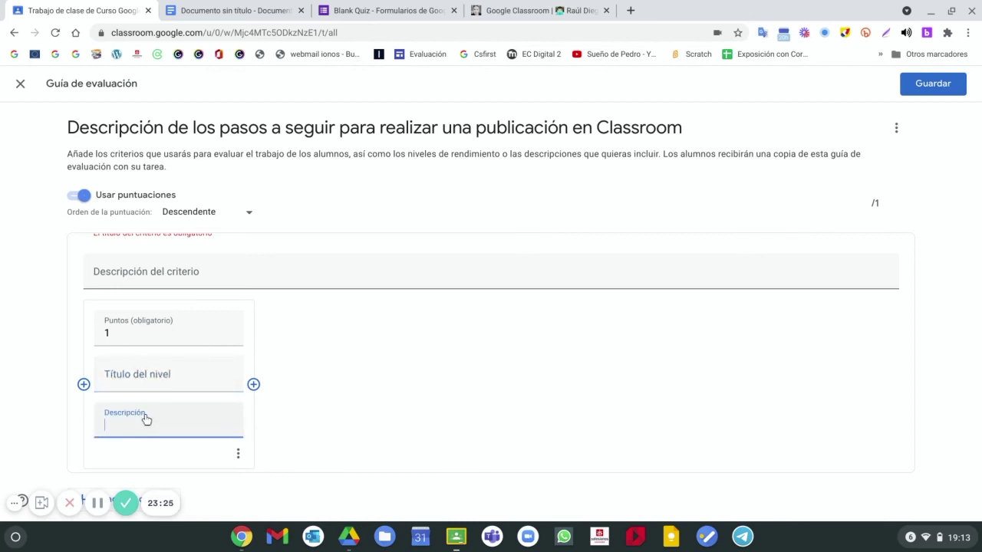
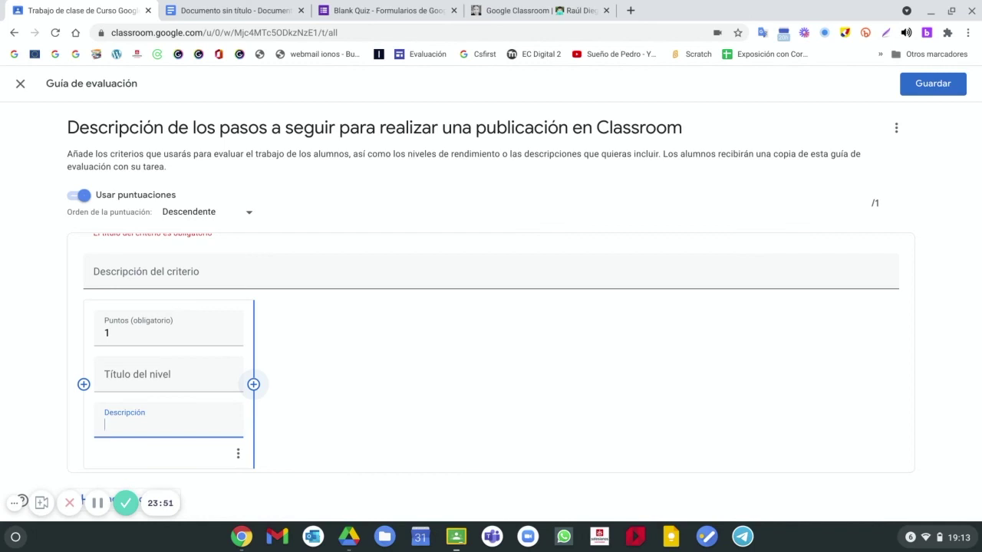
left_click(20, 83)
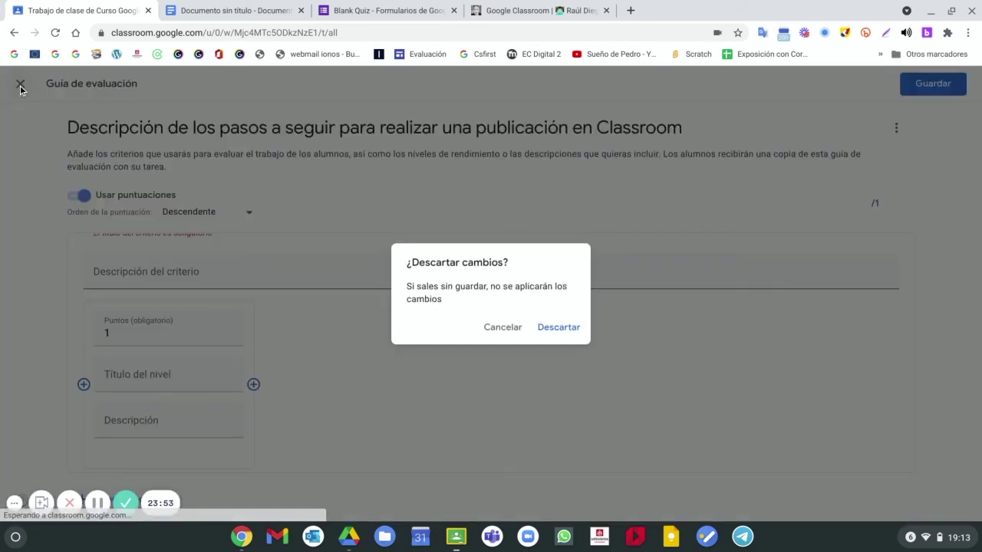
left_click(543, 335)
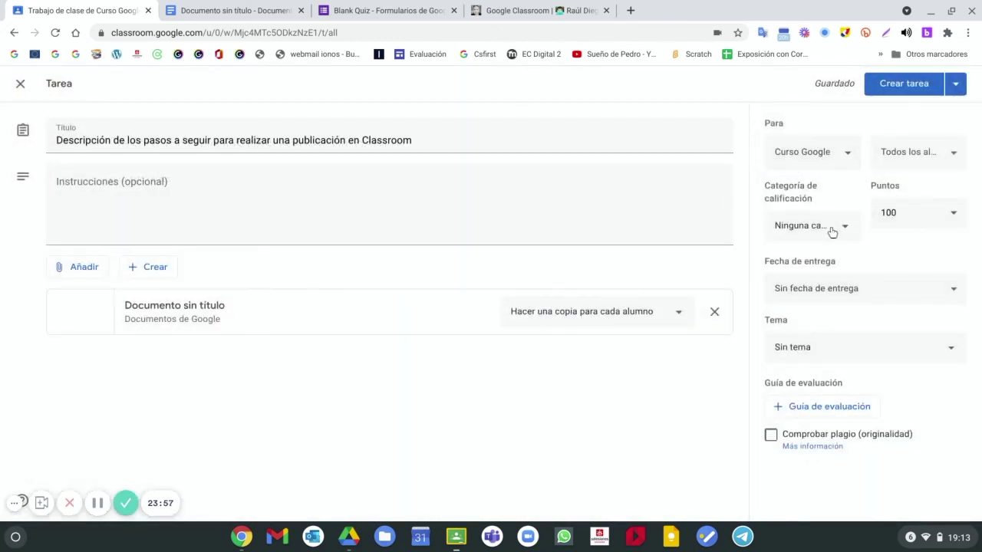
Set the assignment's due date to 19 feb 2021 with a due time of 23:59.
left_click(847, 287)
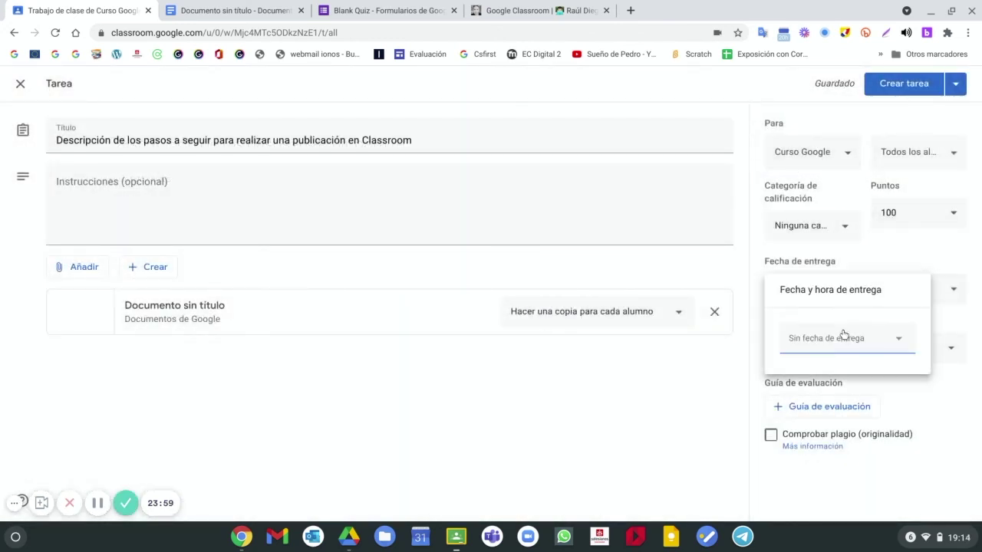
left_click(840, 338)
left_click(874, 439)
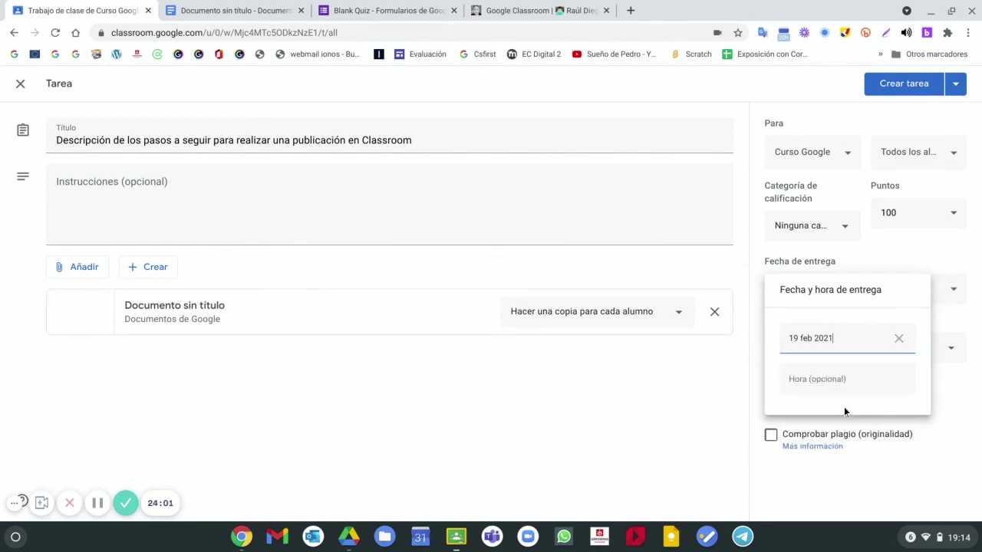
left_click(828, 383)
double_click(799, 383)
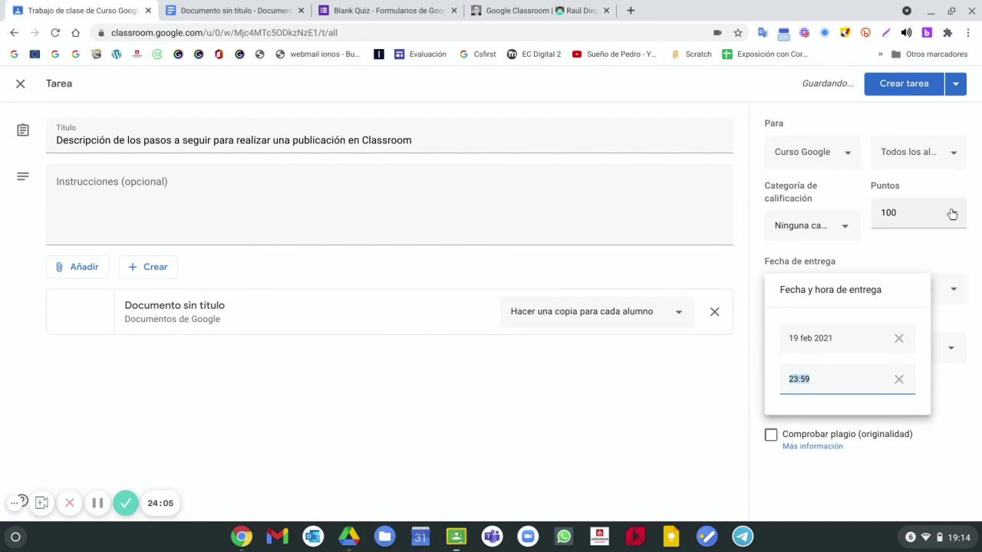
Publish the assignment without a grade category, and move it into the "Classroom" topic above the question.
left_click(930, 91)
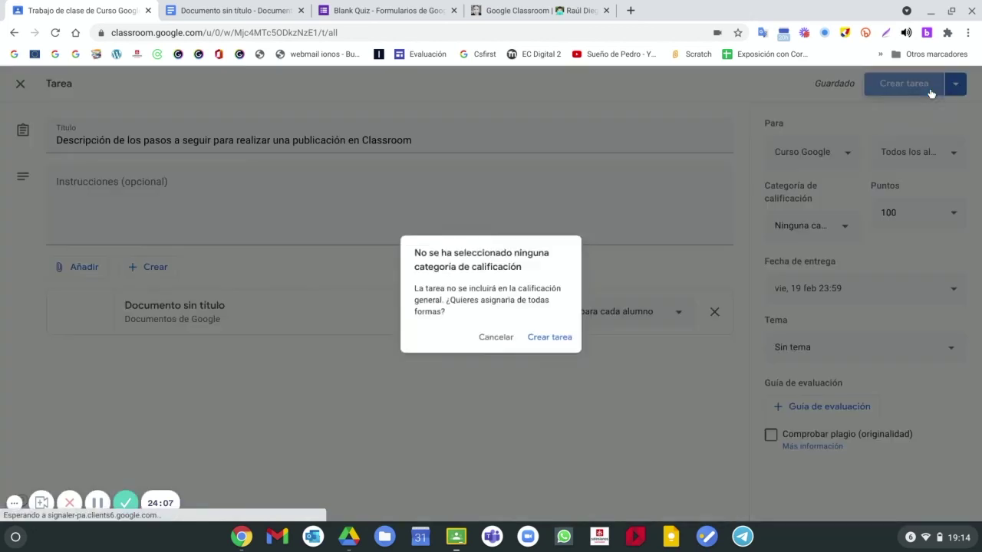
left_click(556, 340)
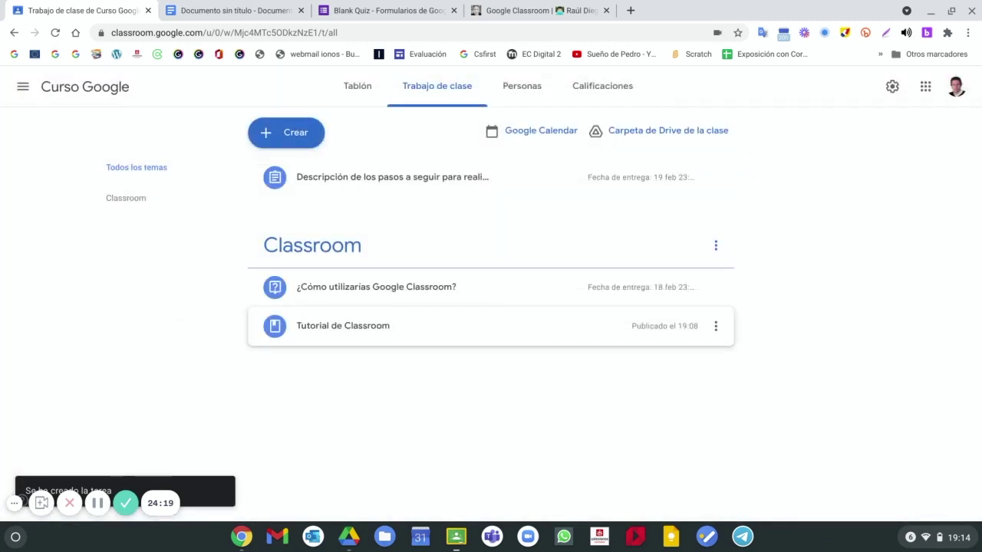
left_click_drag(486, 175, 506, 239)
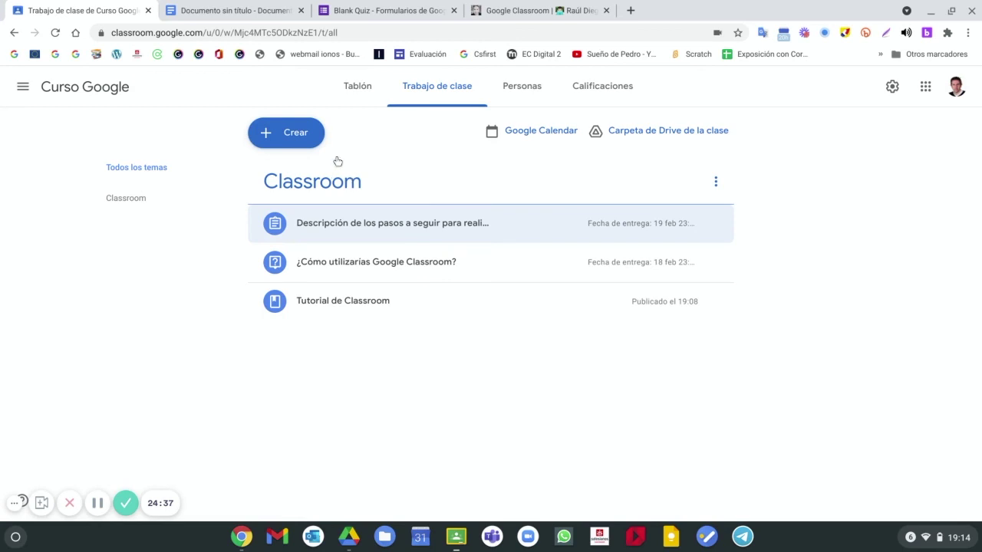
Create a new classwork topic named "Docs".
left_click(305, 133)
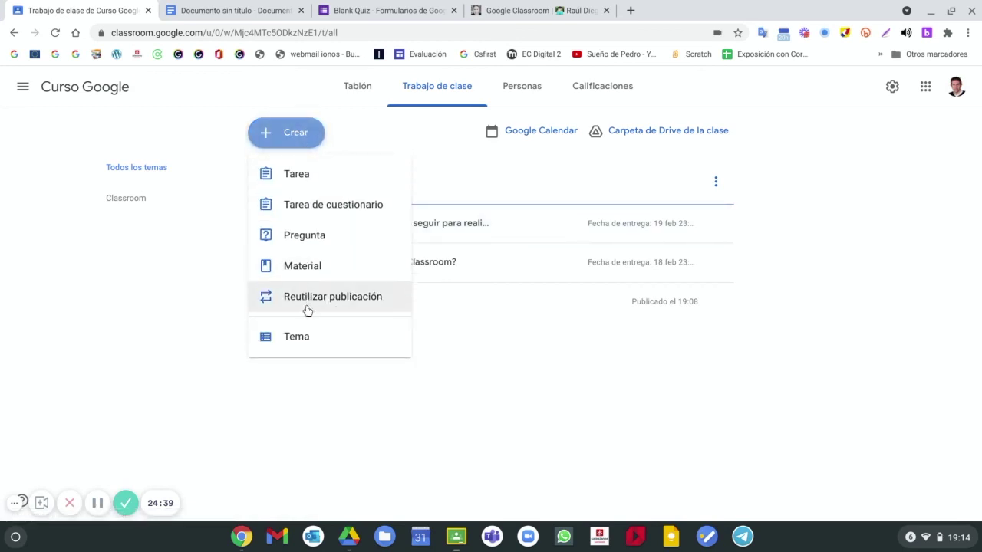
left_click(306, 334)
type("Docs")
key("Return")
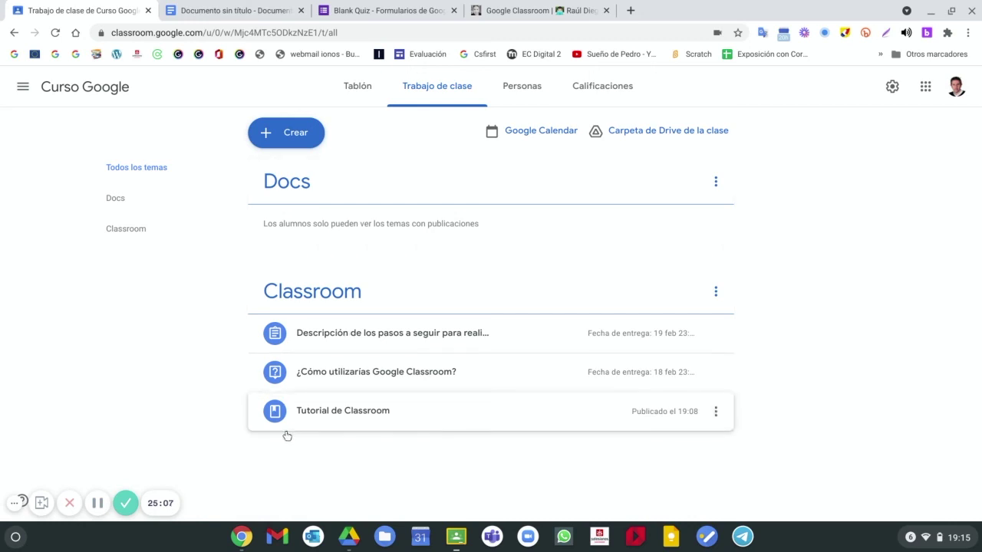
Open the new assignment from the class stream, and examine its student work and instructions pages.
left_click(353, 101)
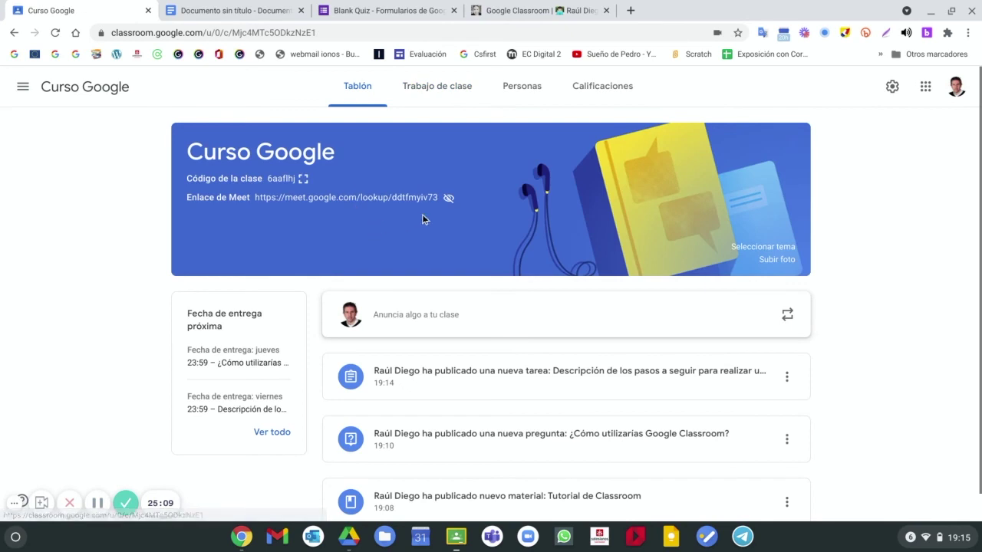
scroll(397, 378, "down", 1)
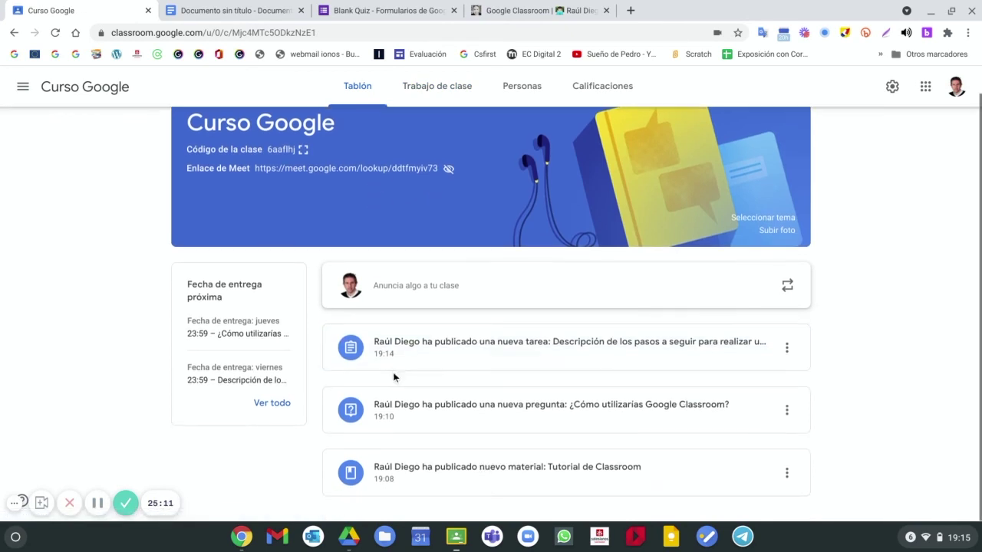
left_click(460, 346)
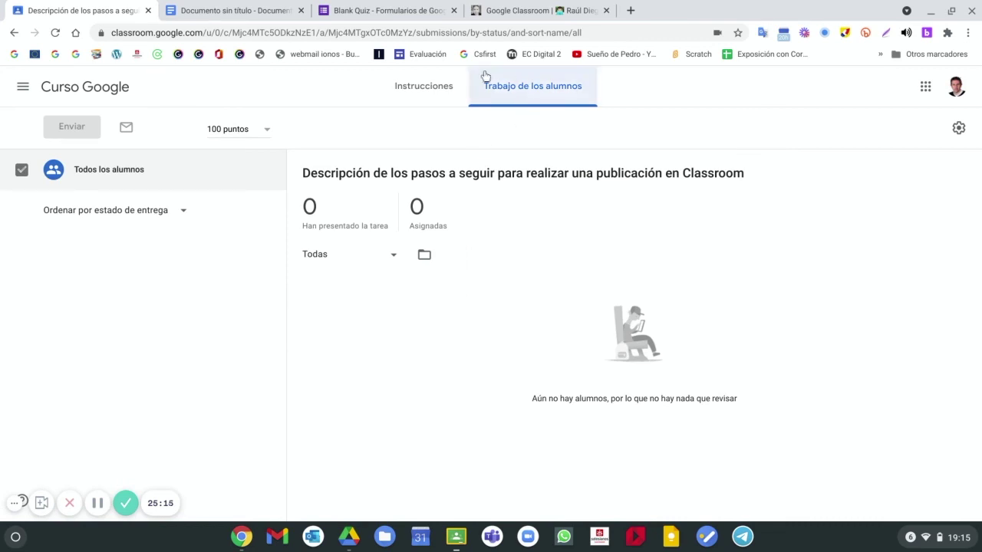
left_click(430, 102)
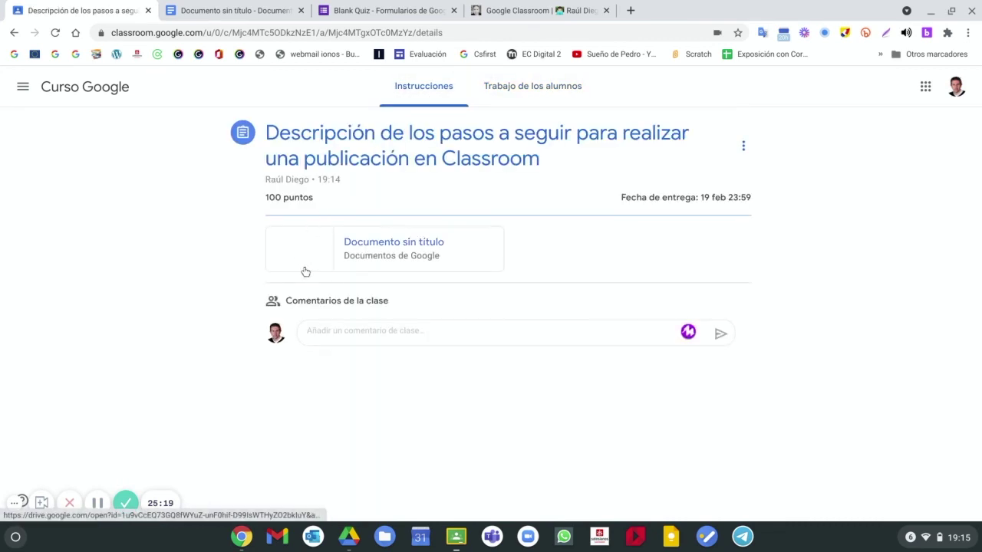
left_click(346, 335)
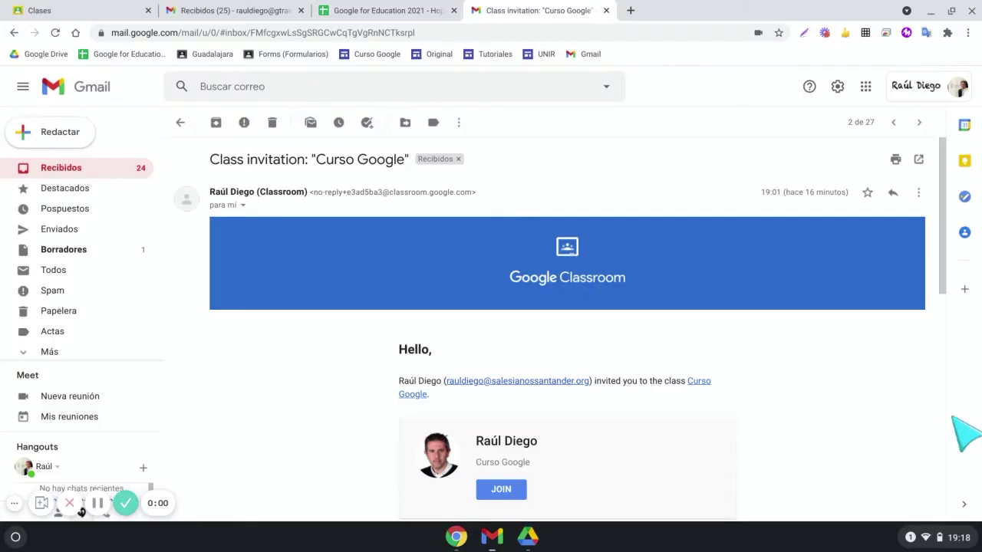
Join the class "Curso Google" as a student from the invitation e-mail, accepting with the signed-in account.
scroll(939, 401, "down", 1)
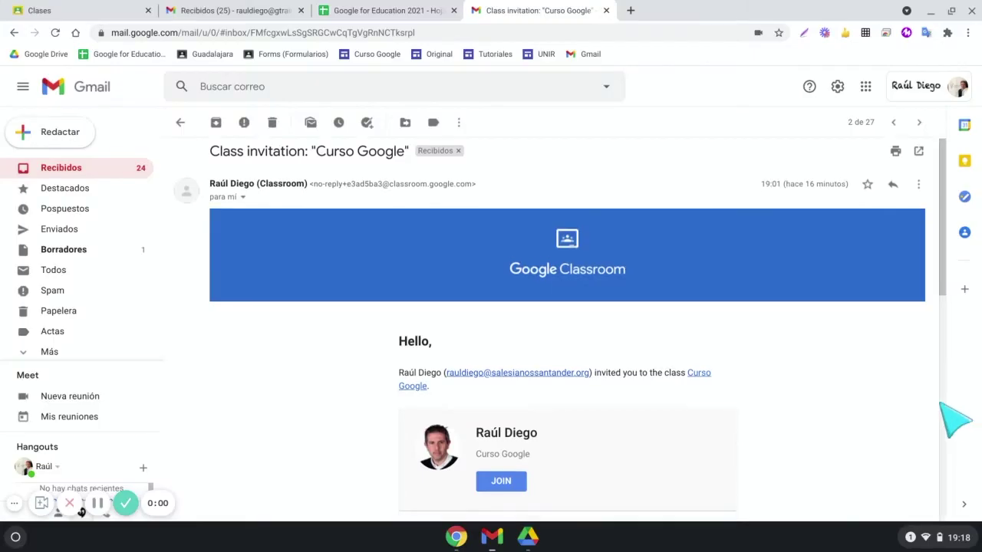
scroll(939, 401, "down", 2)
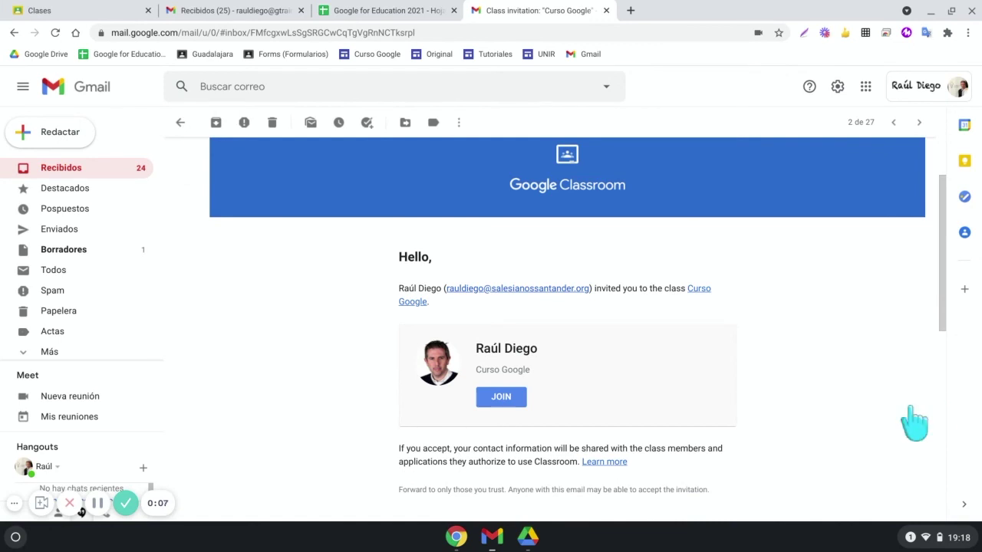
left_click(506, 397)
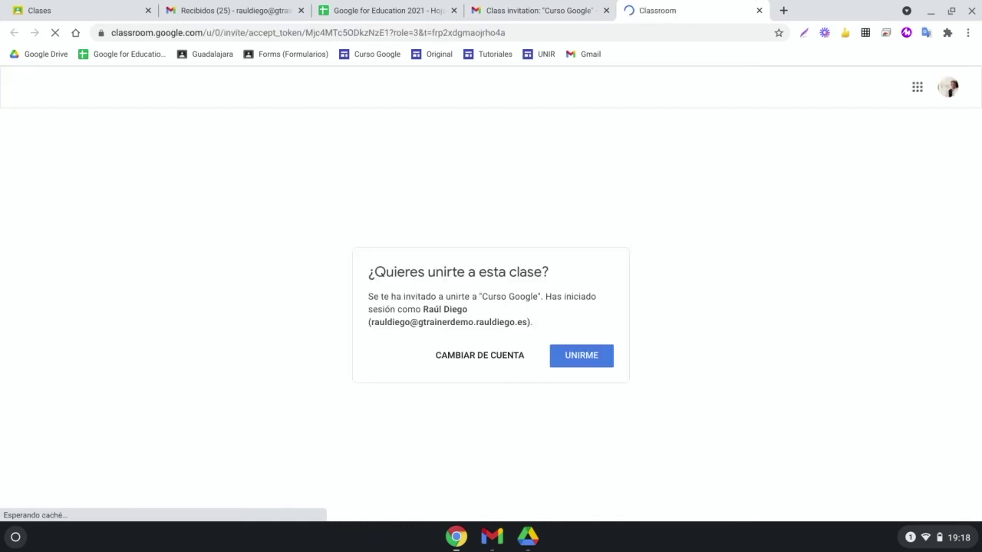
left_click(588, 367)
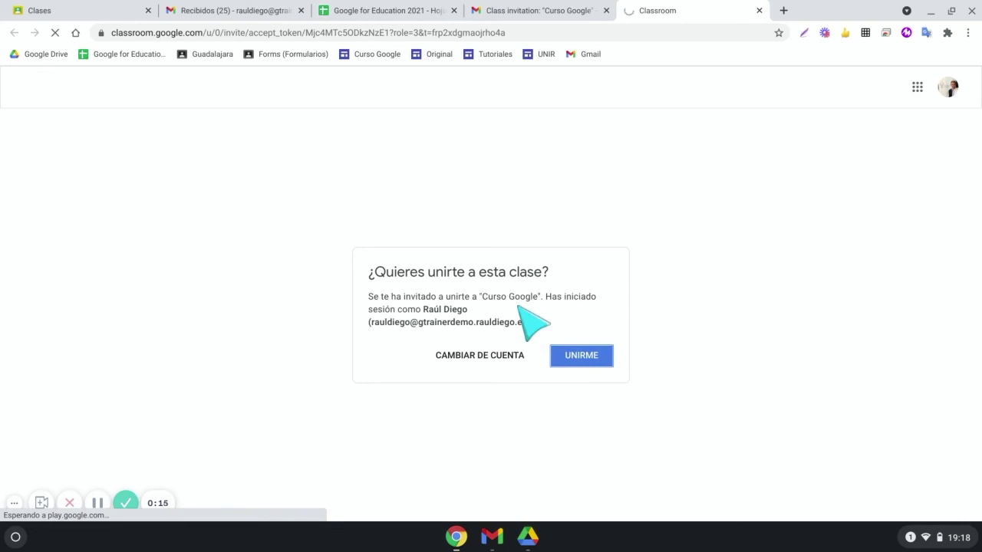
left_click(582, 364)
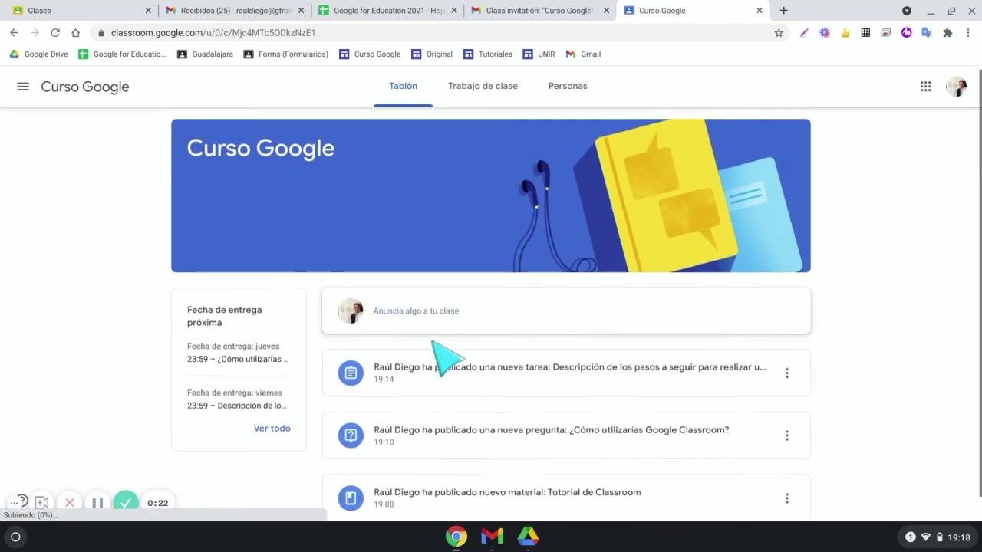
Look over the student's class stream, classwork and list of assigned work, and return to the classwork.
scroll(432, 349, "down", 1)
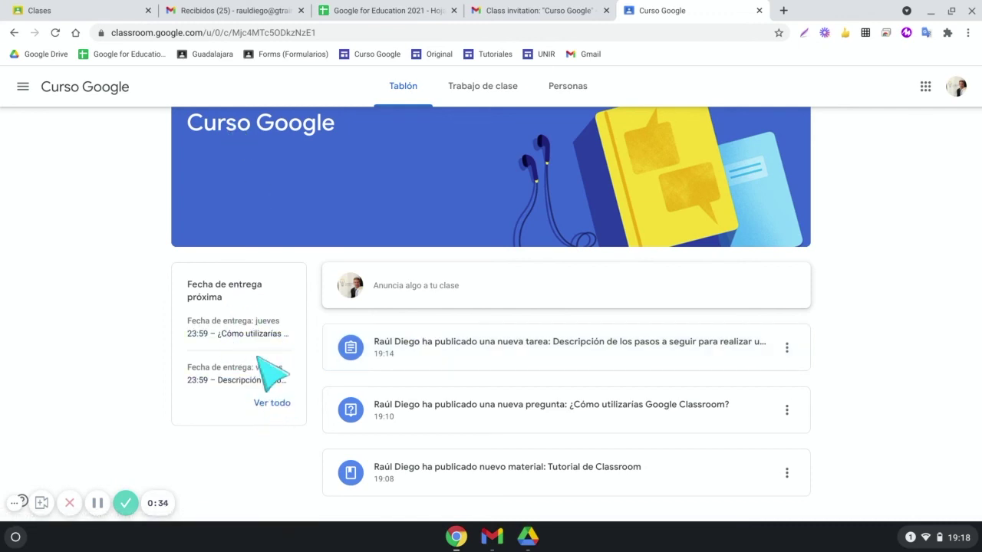
scroll(281, 299, "up", 1)
left_click(471, 93)
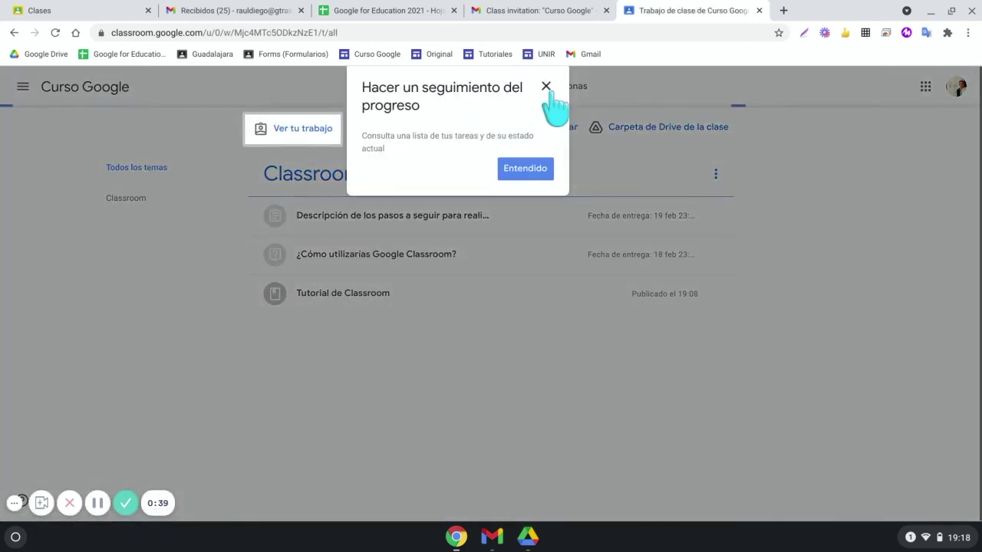
left_click(546, 85)
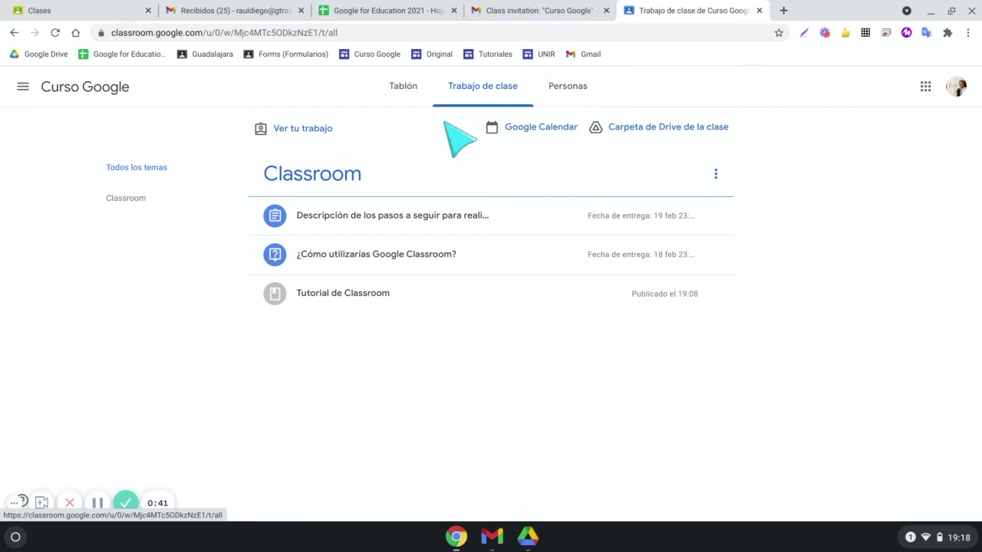
left_click(315, 131)
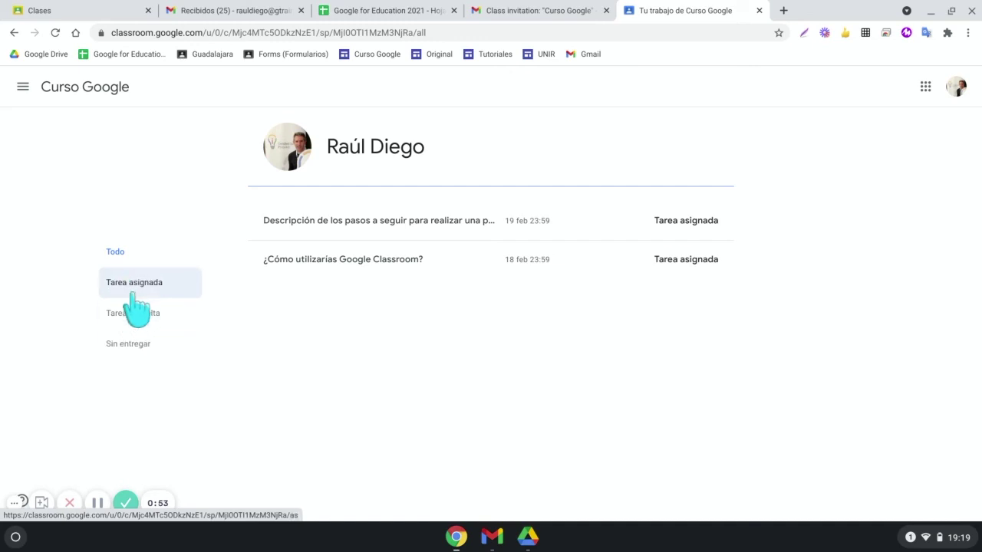
left_click(14, 34)
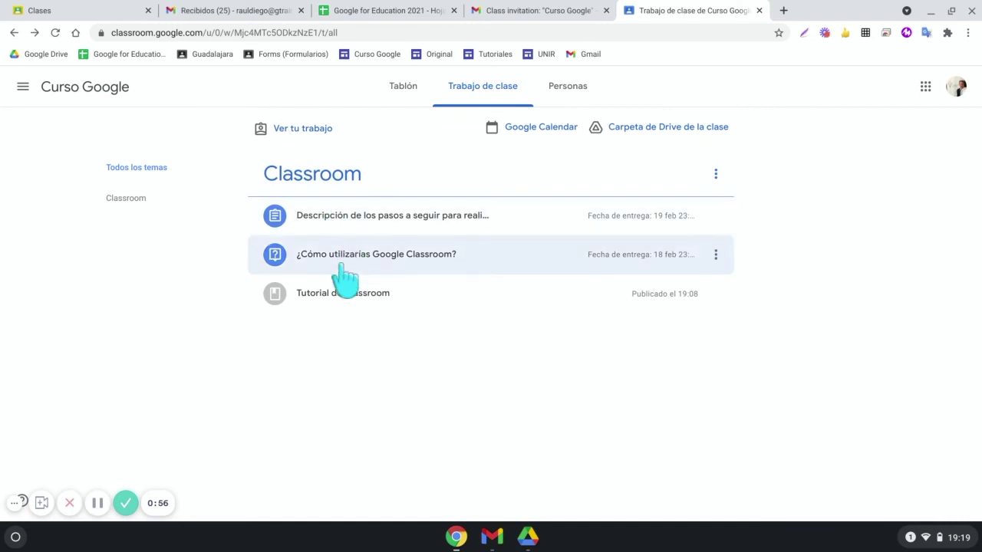
Expand the "Tutorial de Classroom" material in the classwork, and open its full view.
left_click(357, 305)
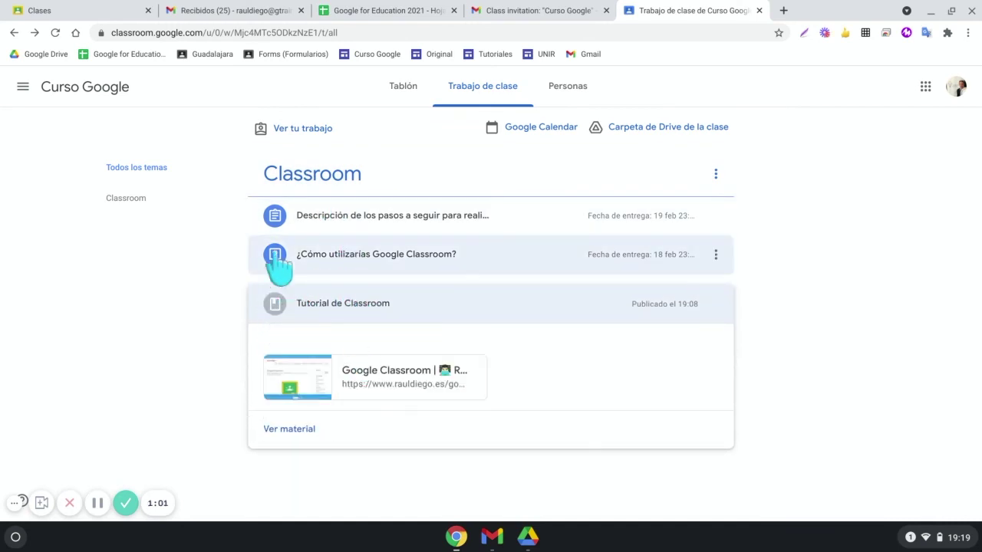
left_click(332, 310)
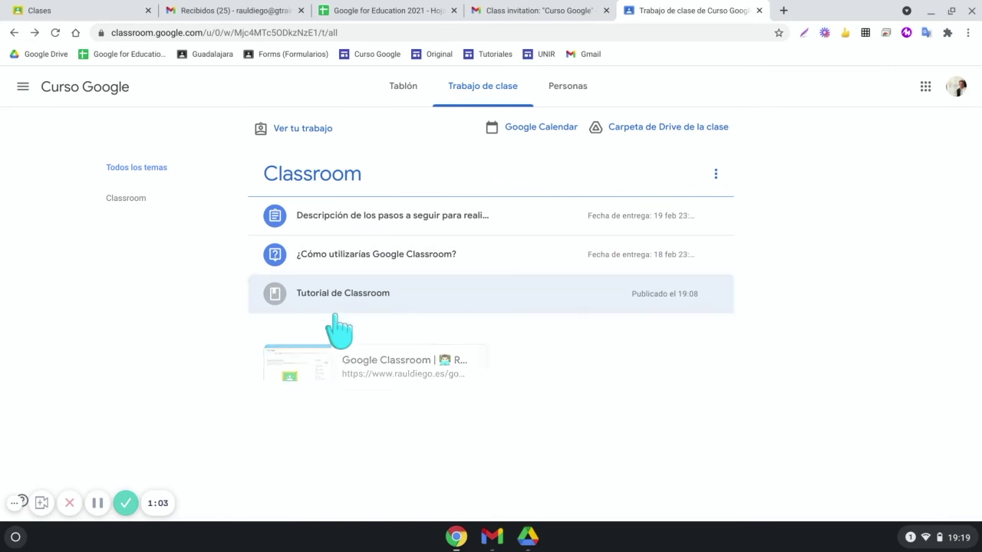
left_click(335, 308)
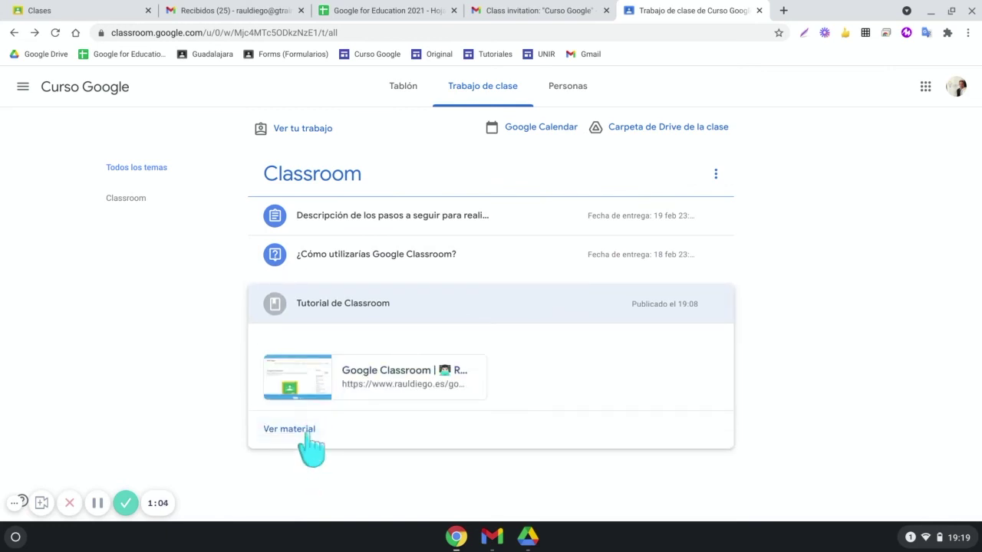
left_click(299, 430)
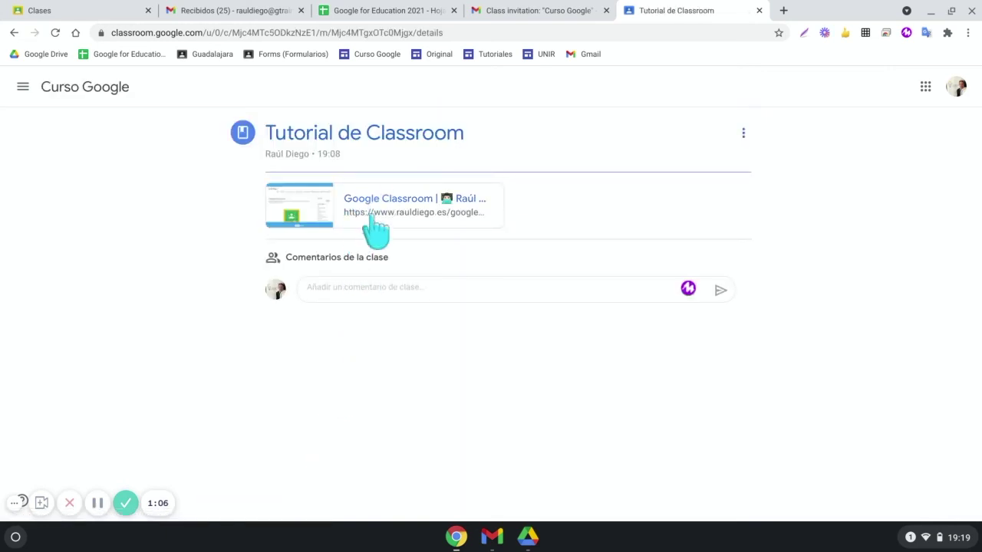
Post the class comment "No me carga la página." on the material, and check the options for the posted comment.
left_click(365, 289)
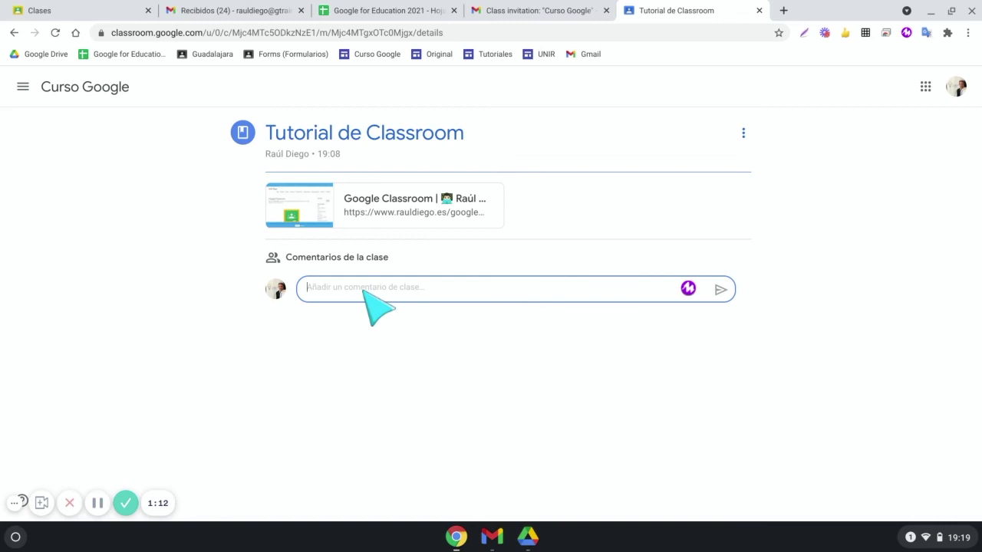
type("No ve")
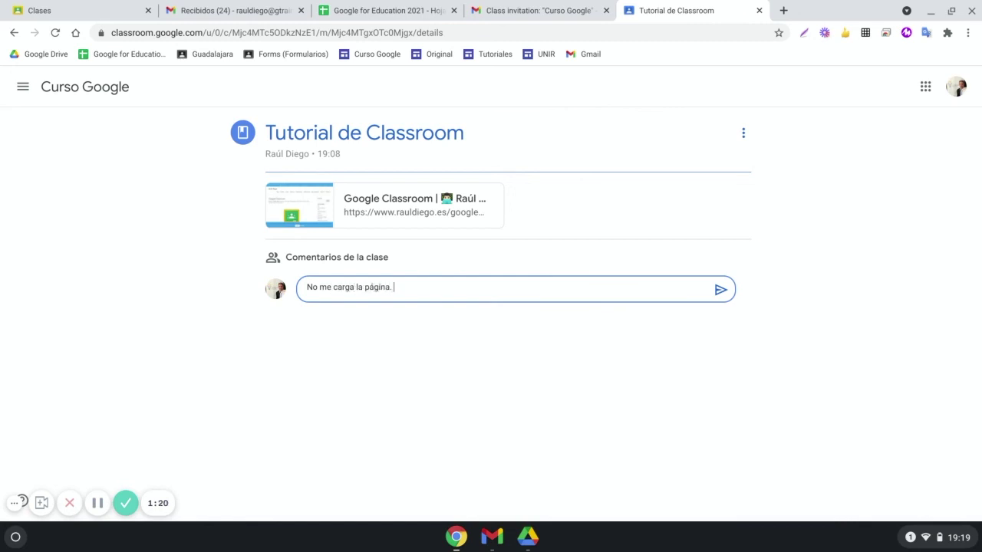
left_click(720, 289)
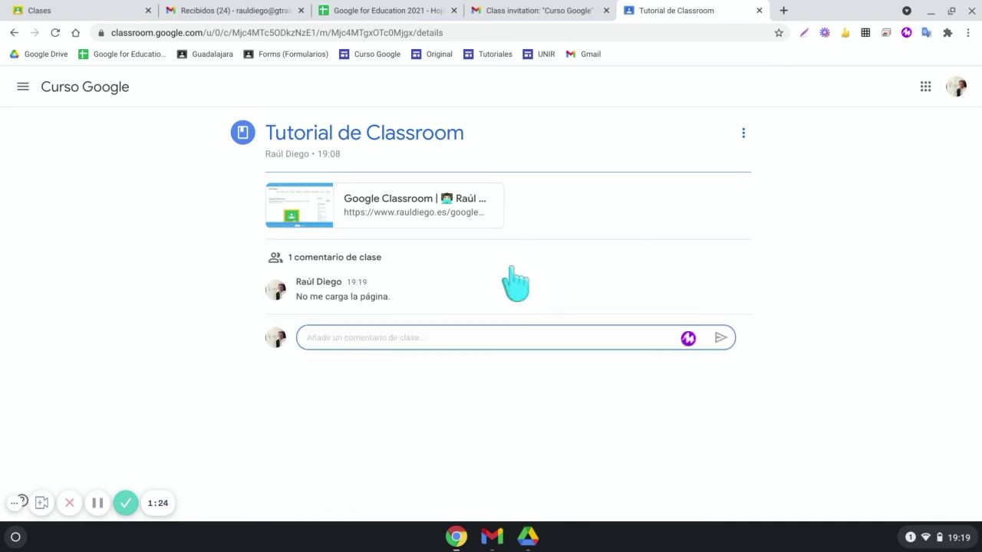
left_click(743, 284)
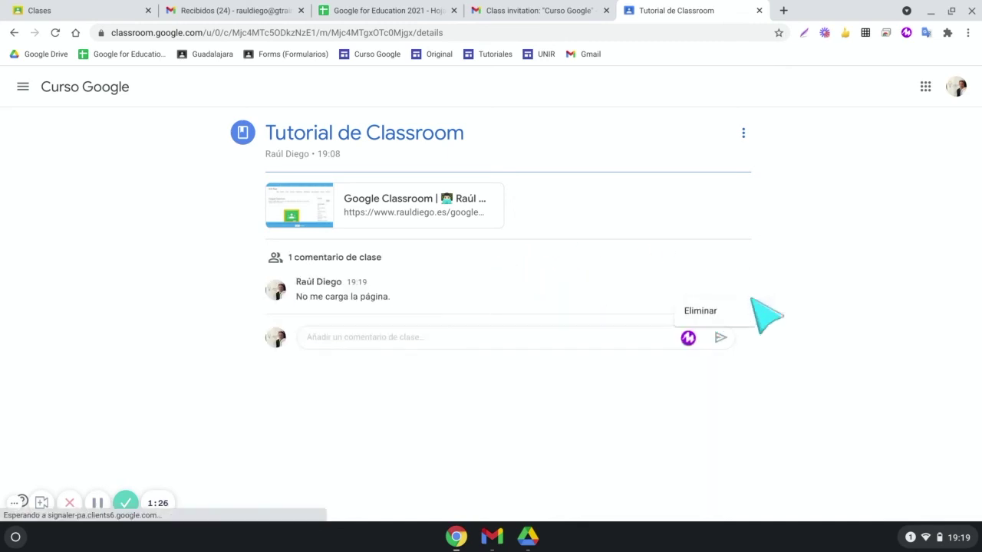
left_click(800, 292)
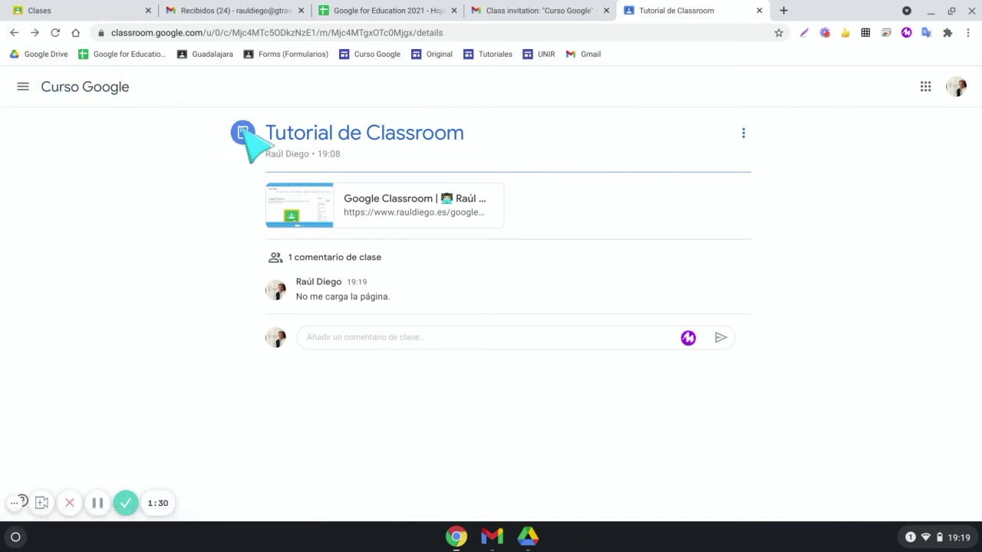
Return to the classwork and open the question "¿Cómo utilizarías Google Classroom?" in full view.
left_click(13, 35)
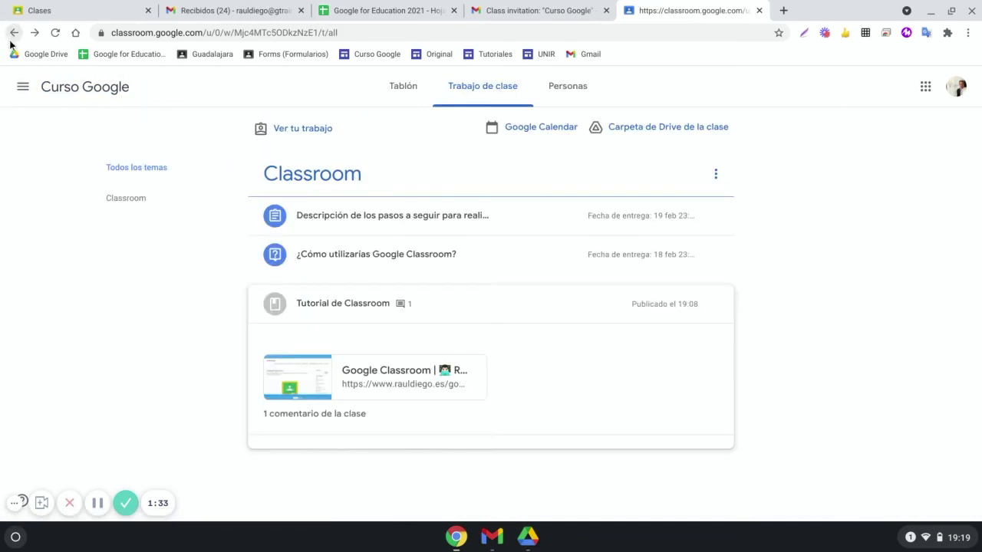
left_click(386, 261)
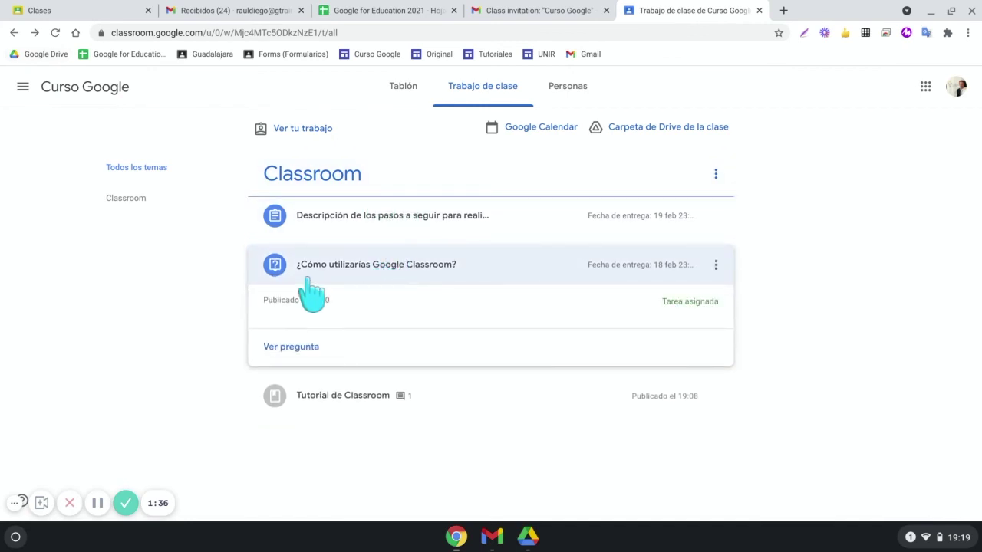
left_click(308, 350)
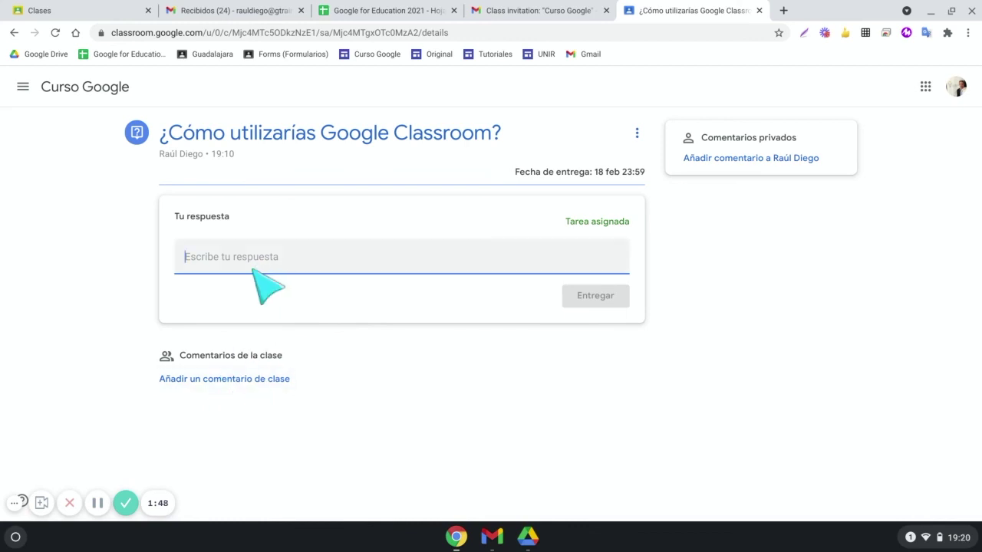
Submit the answer "La utilizaría para gestionar las tareas y acompañarlas." to the question, and start a private comment to the teacher.
type("La")
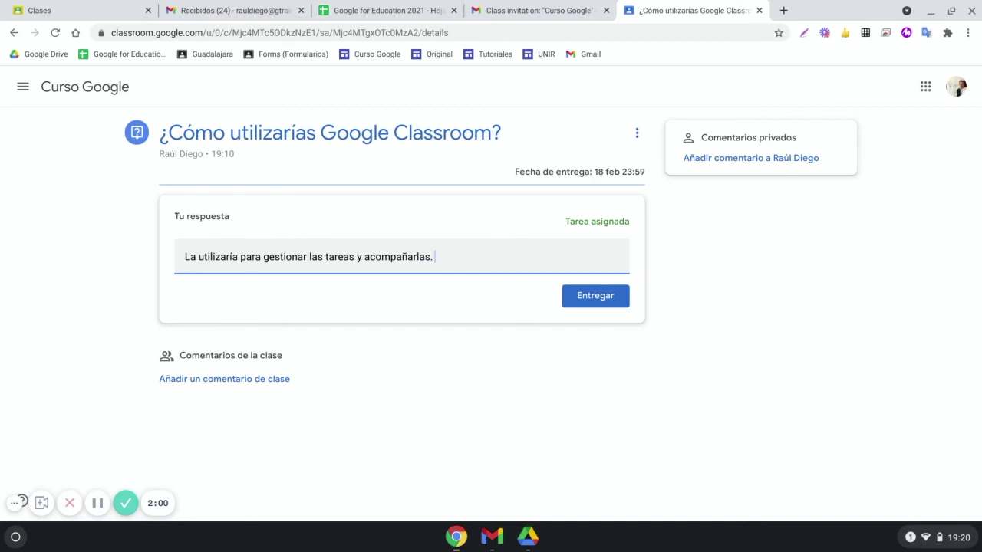
left_click(586, 298)
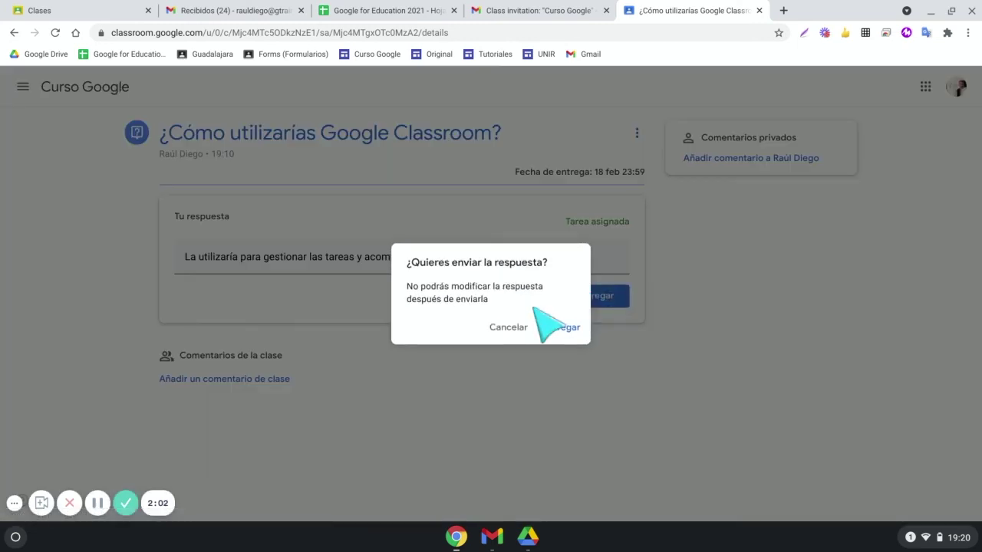
left_click(552, 329)
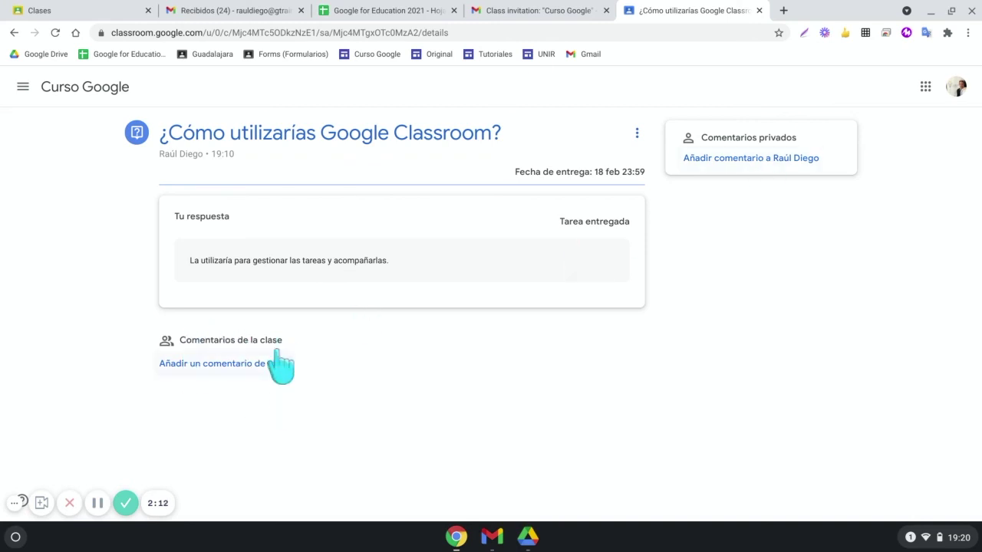
left_click(785, 161)
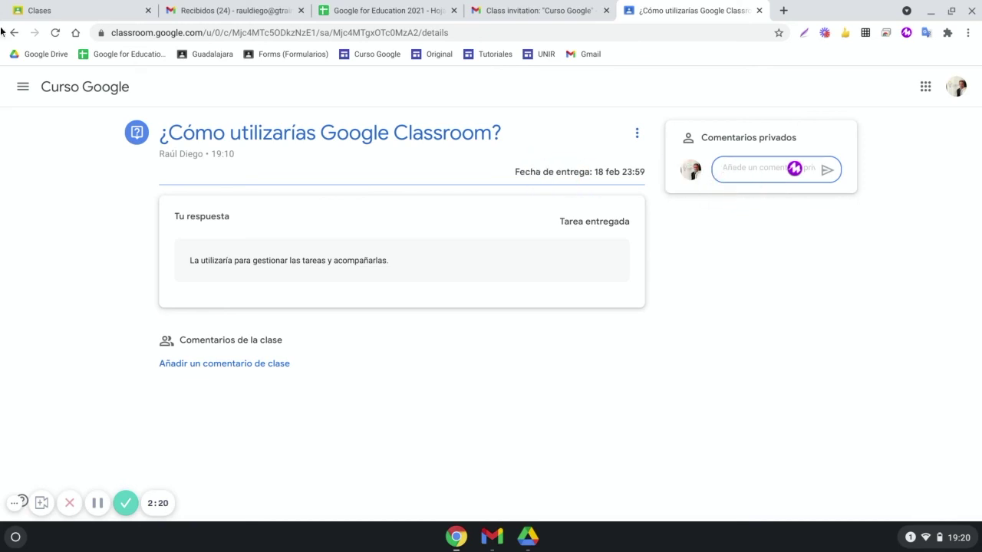
Return to the classwork, open the assignment "Descripción de los pasos a seguir para realizar una publicación en Classroom", and dismiss the private comments tip.
left_click(80, 89)
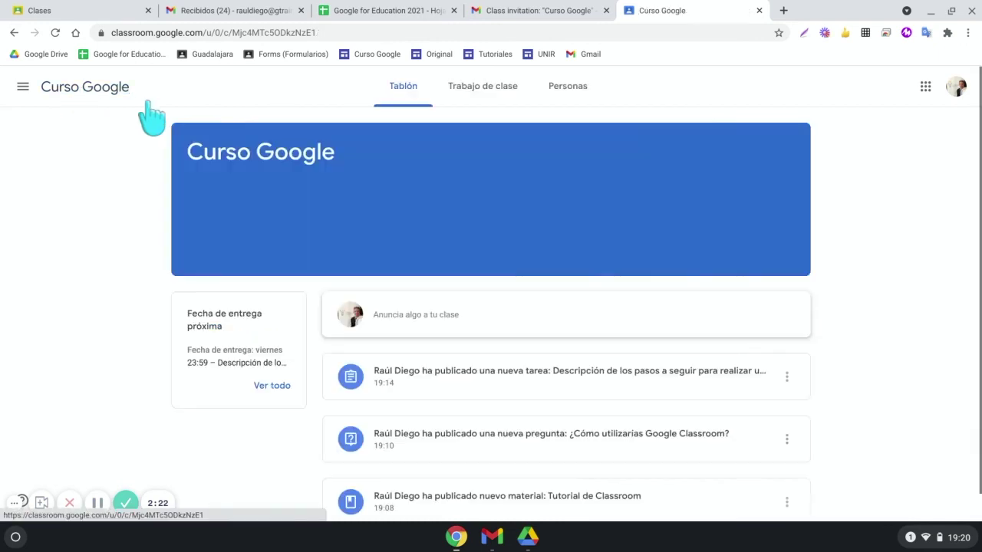
left_click(480, 89)
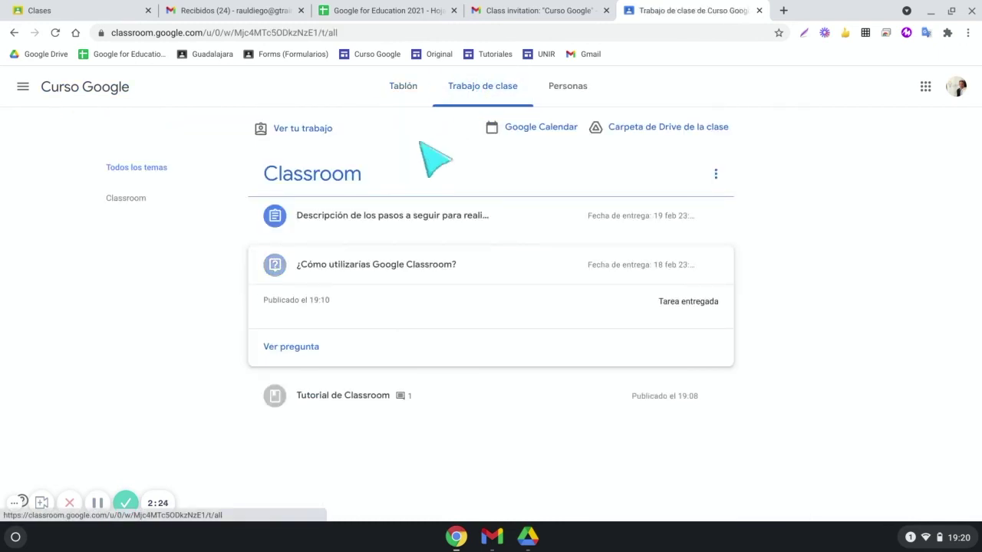
left_click(342, 221)
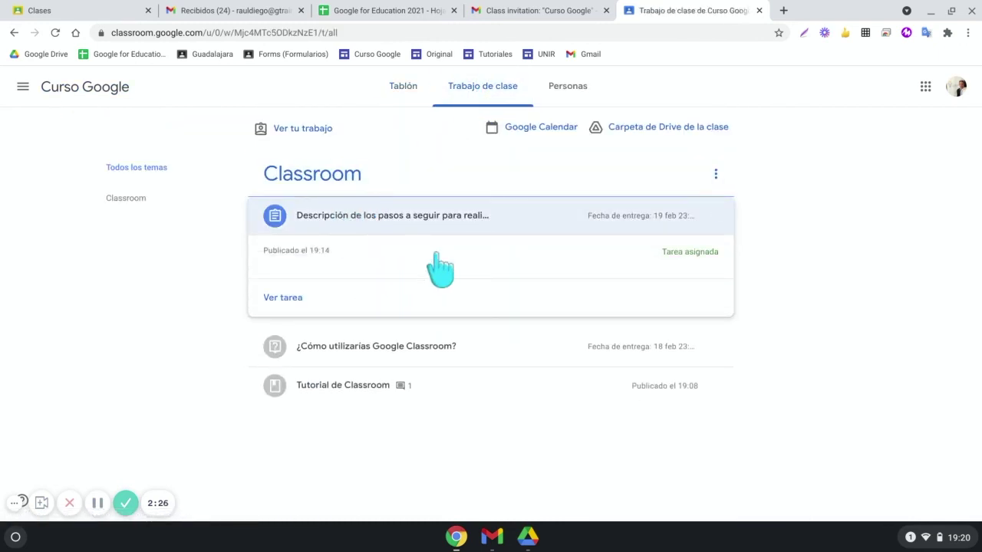
left_click(297, 298)
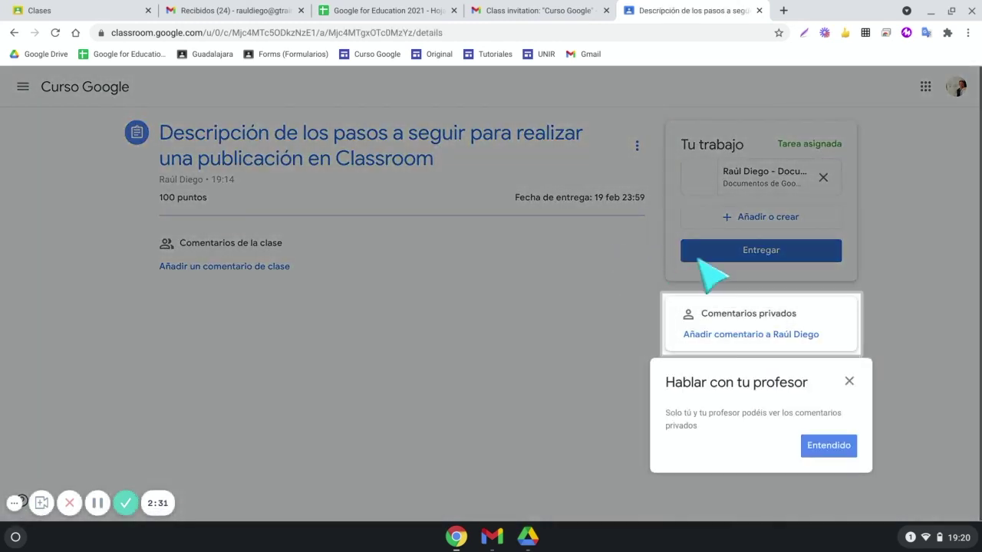
left_click(849, 381)
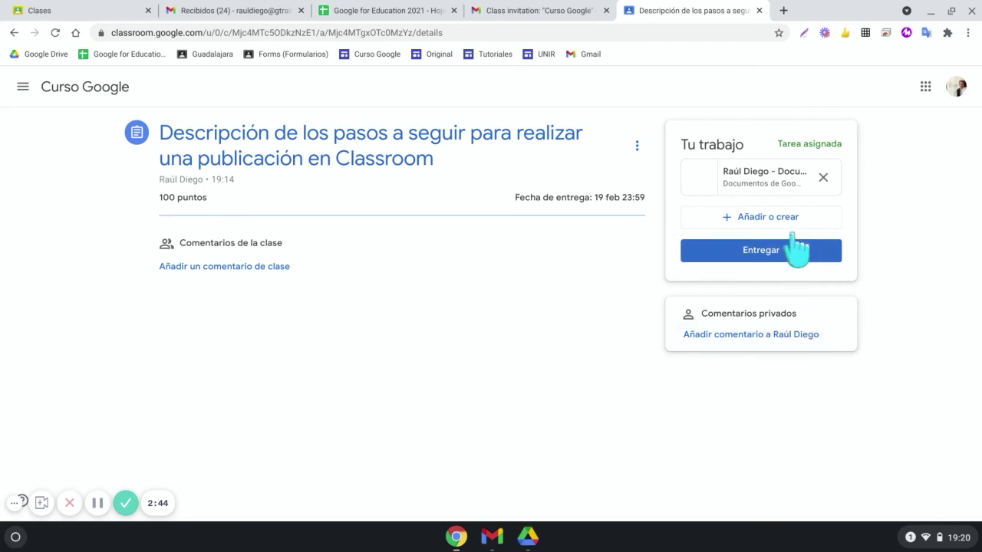
Write "Creando el..." in the Google document attached to the student's work, and close the document.
left_click(763, 178)
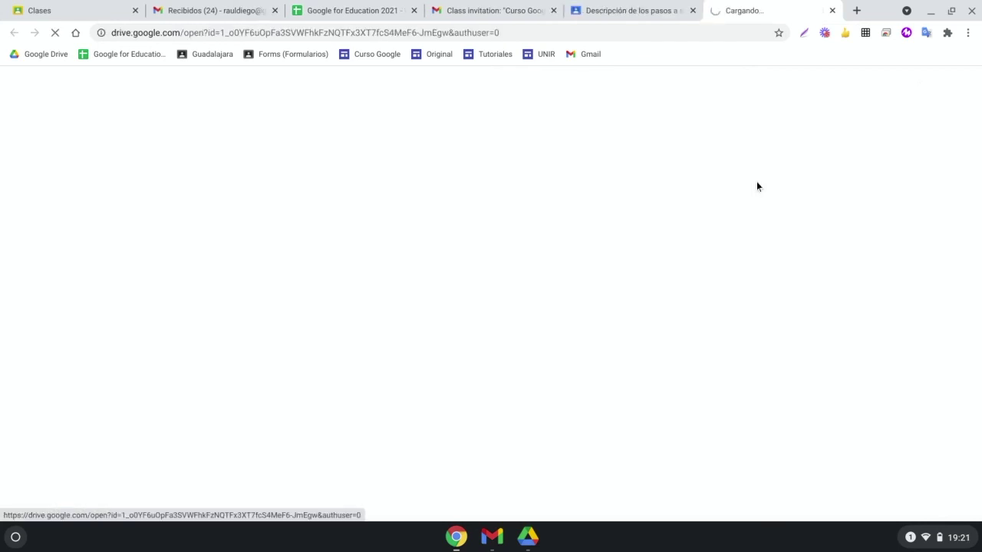
left_click(667, 9)
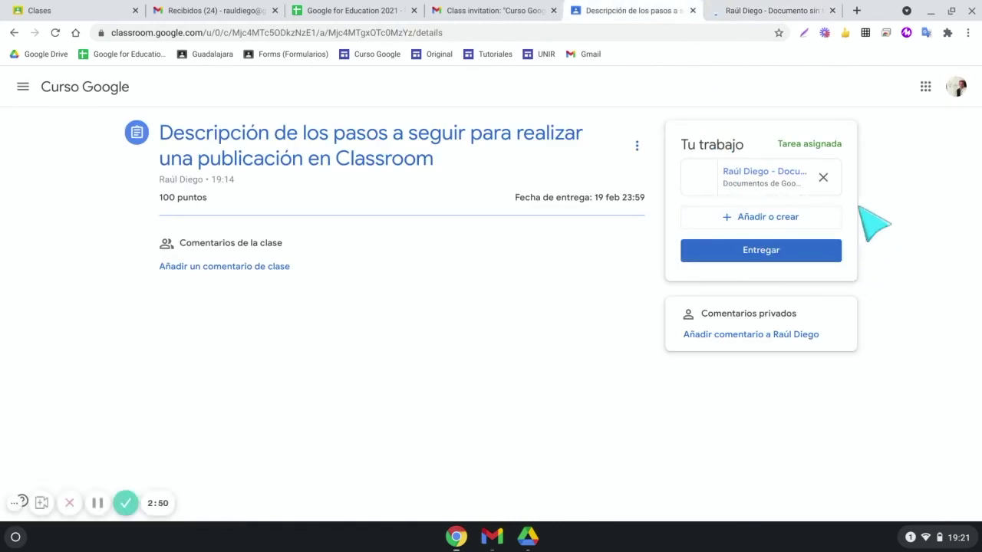
left_click(767, 221)
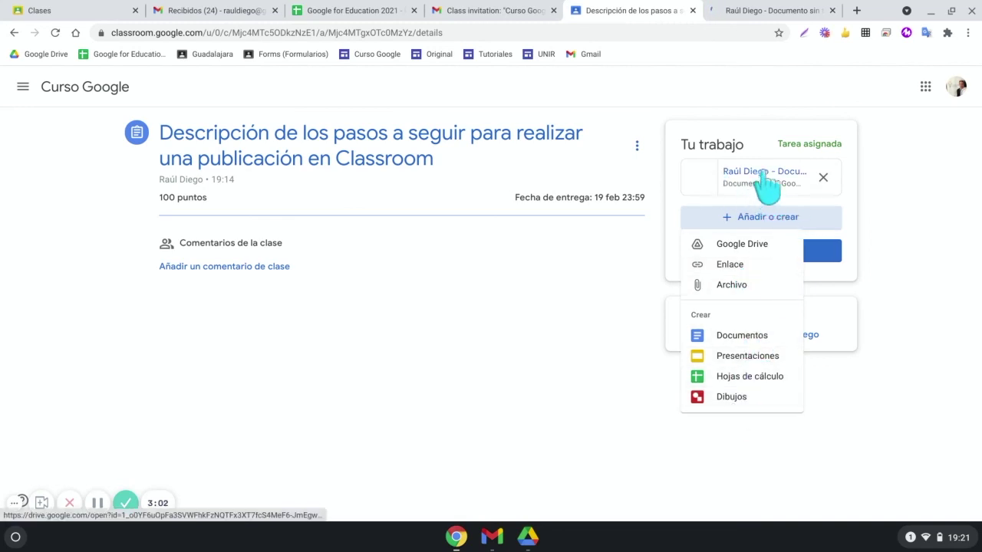
left_click(771, 14)
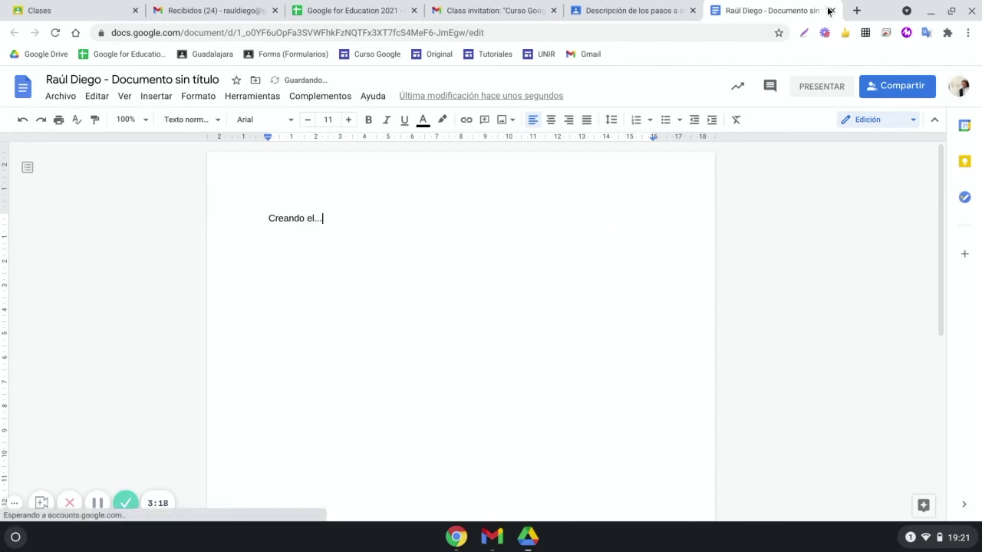
left_click(832, 10)
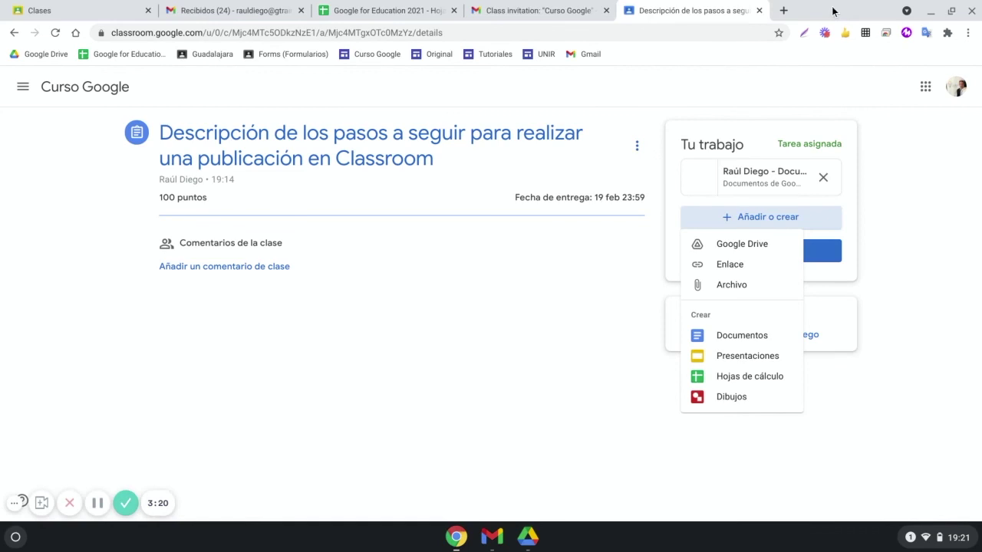
Hand in the assignment with its attached document and confirm the submission.
left_click(914, 224)
left_click(807, 251)
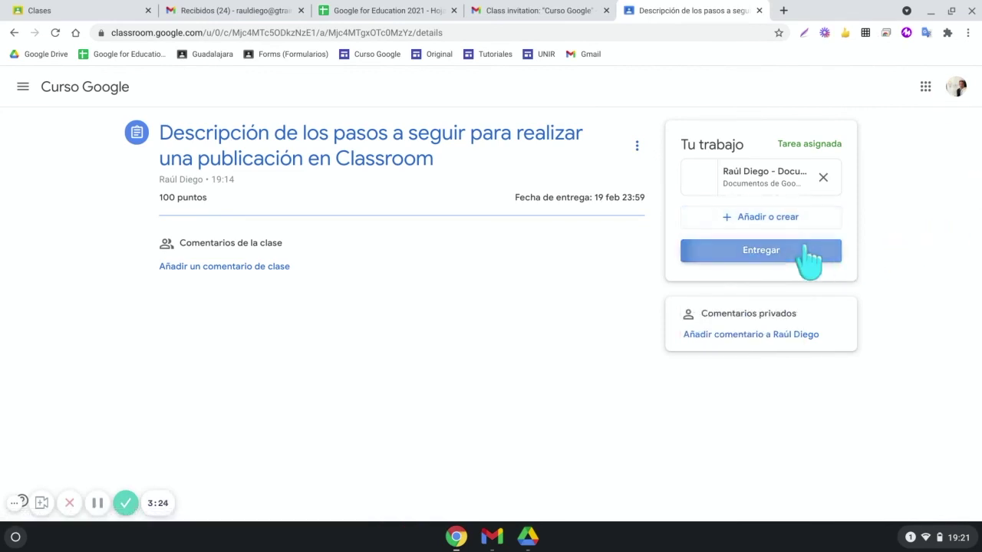
left_click(657, 347)
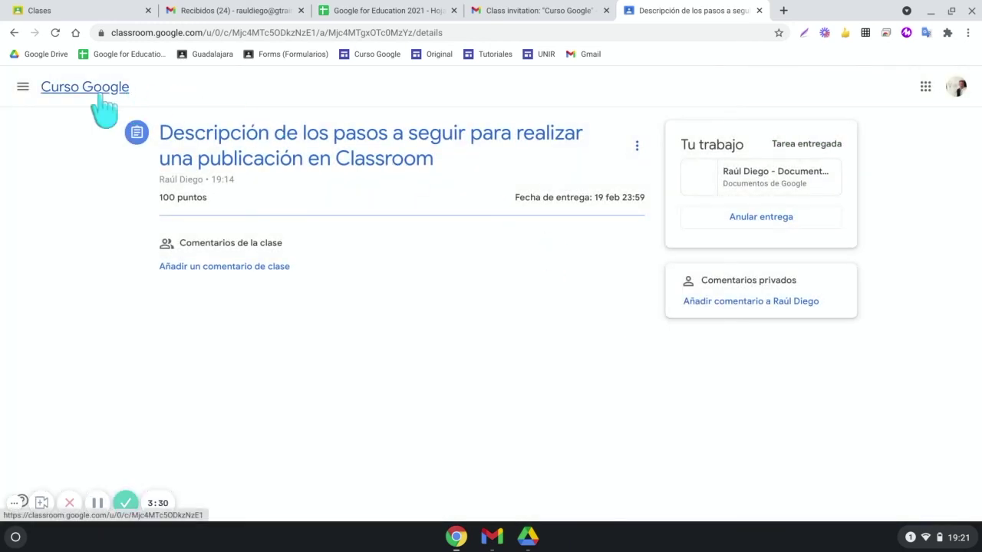
Review the student's own work list from the classwork, filtering it by assigned, returned and missing work.
left_click(98, 94)
left_click(471, 89)
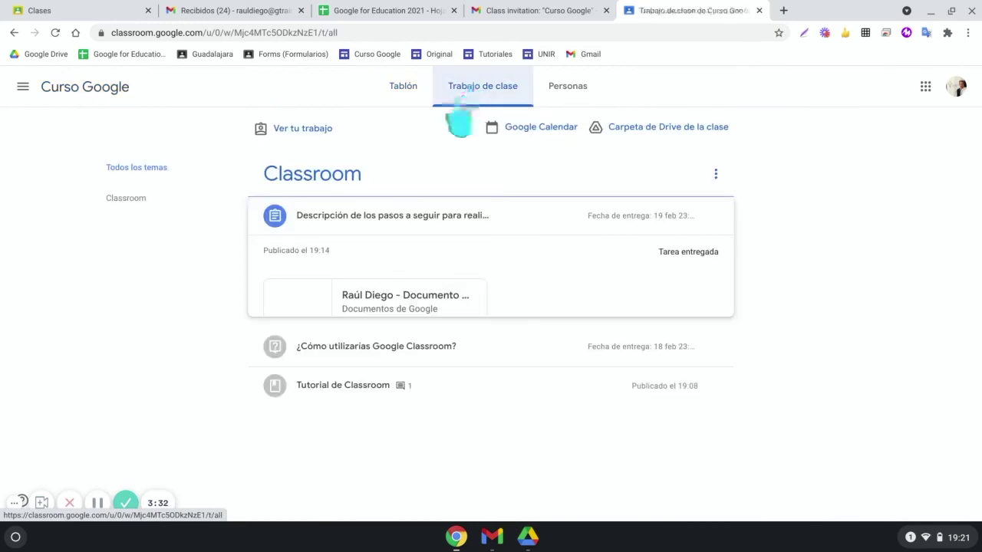
left_click(299, 130)
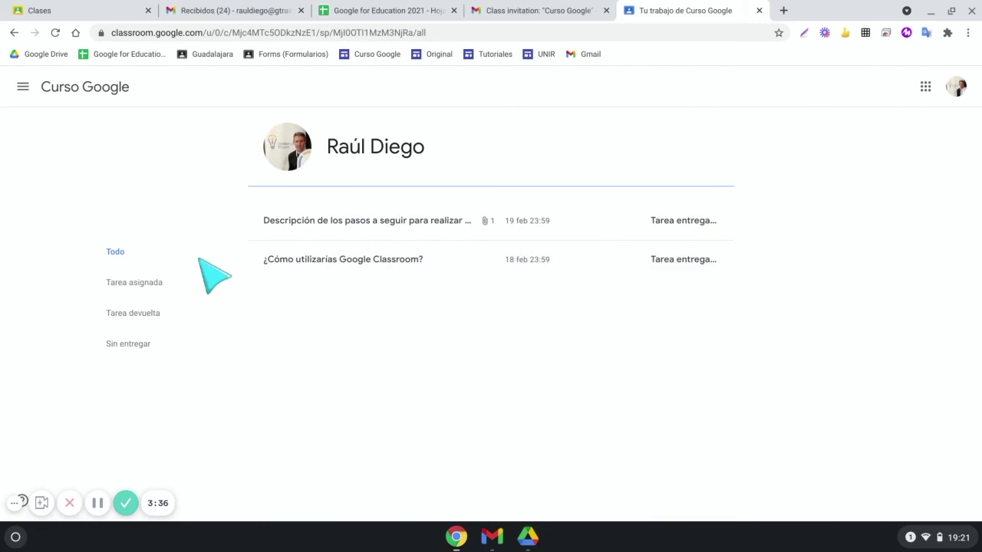
left_click(137, 283)
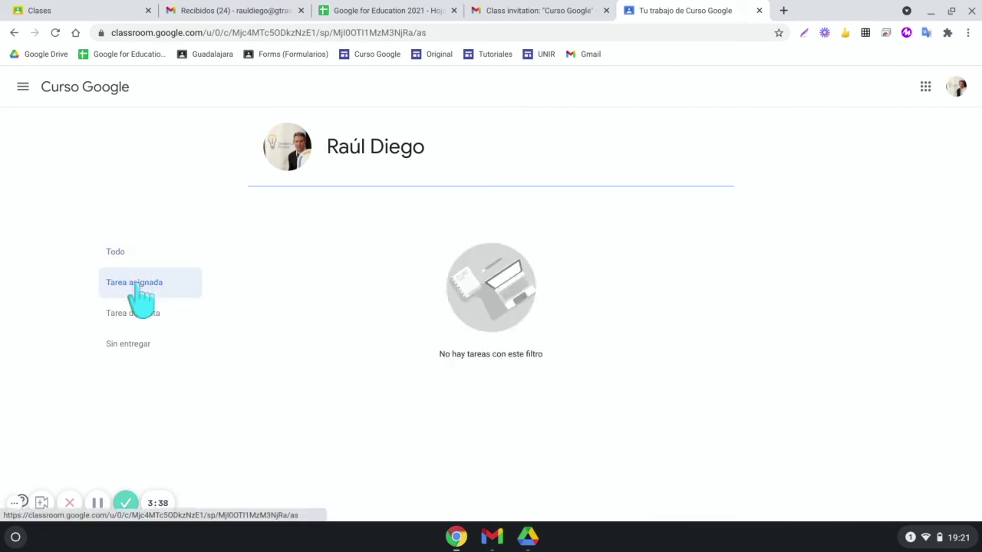
left_click(138, 314)
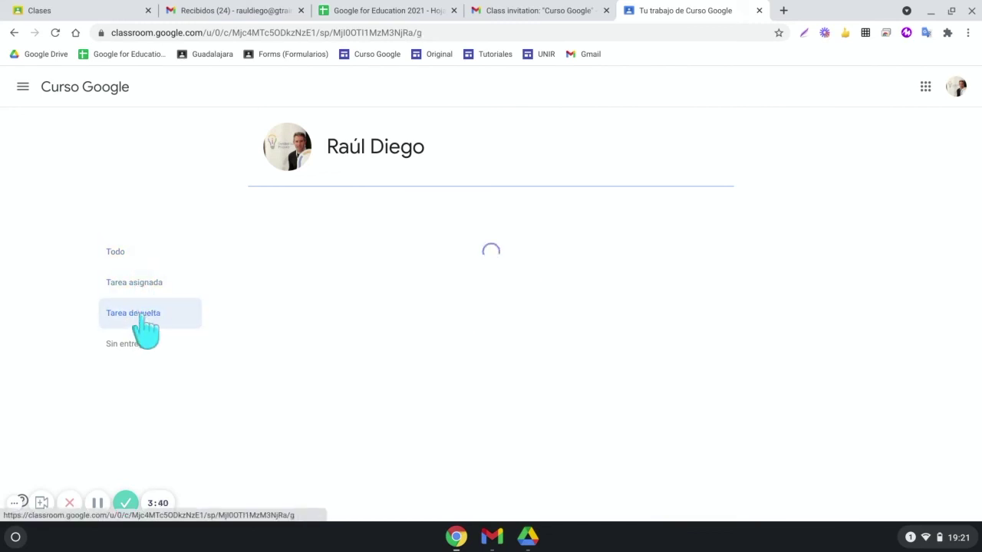
left_click(146, 352)
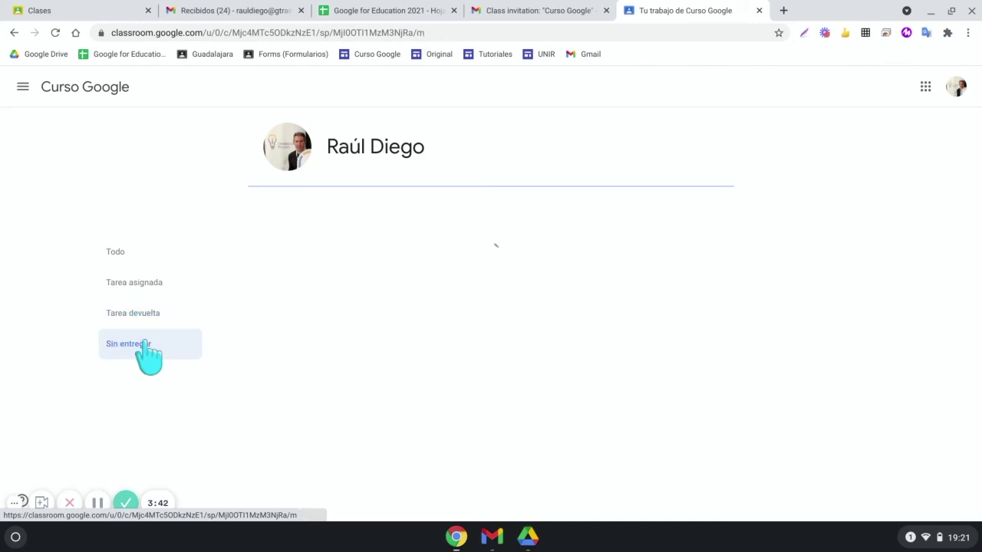
Go back to the class and look over the people in it.
left_click(107, 88)
left_click(569, 89)
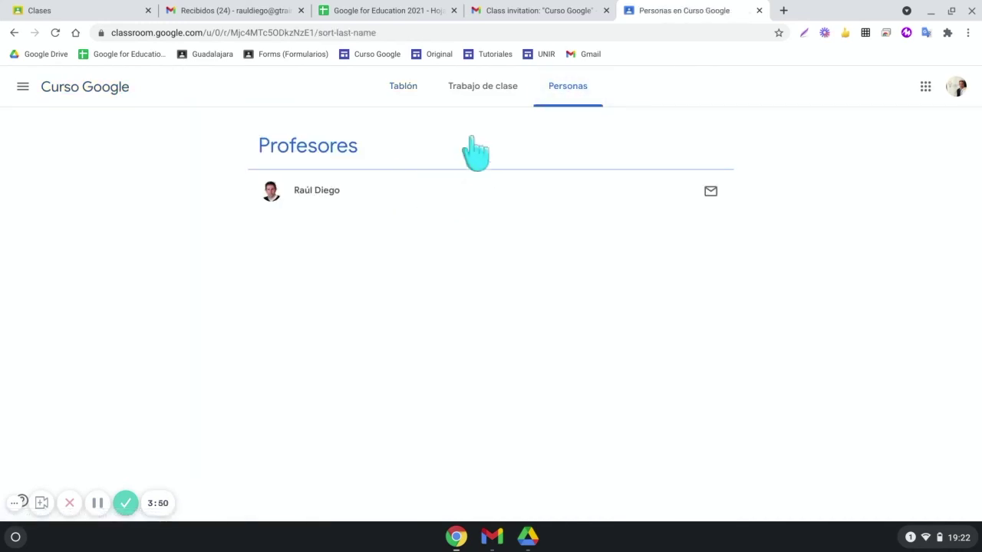
left_click(497, 106)
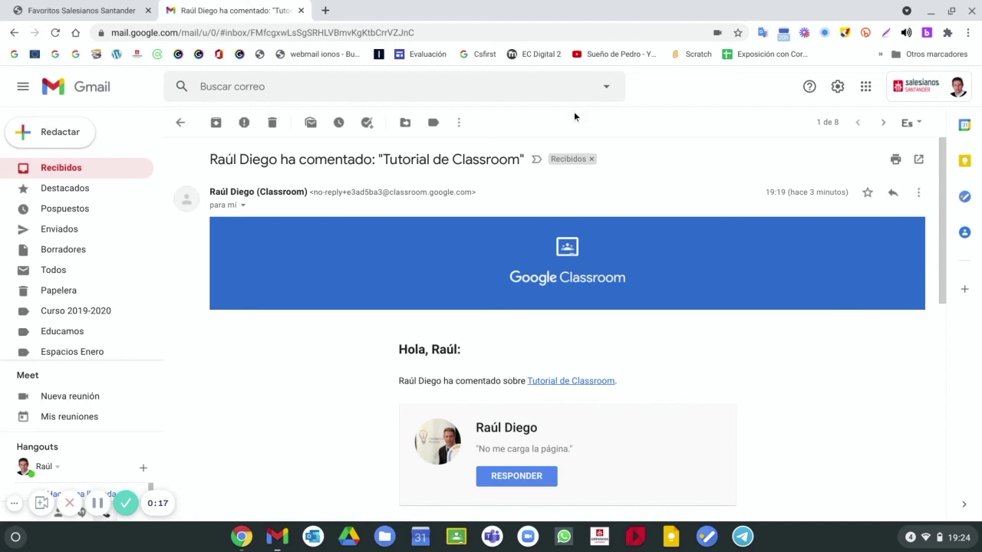
Open Classroom in the teacher's browser from the favourites page, and open the "Tutorial de Classroom" material in the classwork of "Curso Google".
left_click(77, 10)
left_click(504, 160)
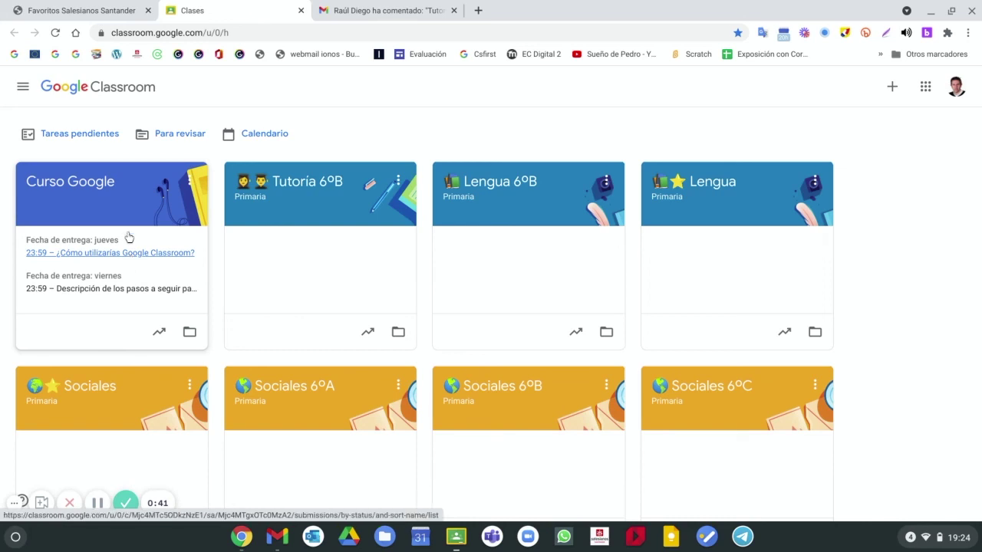
left_click(102, 182)
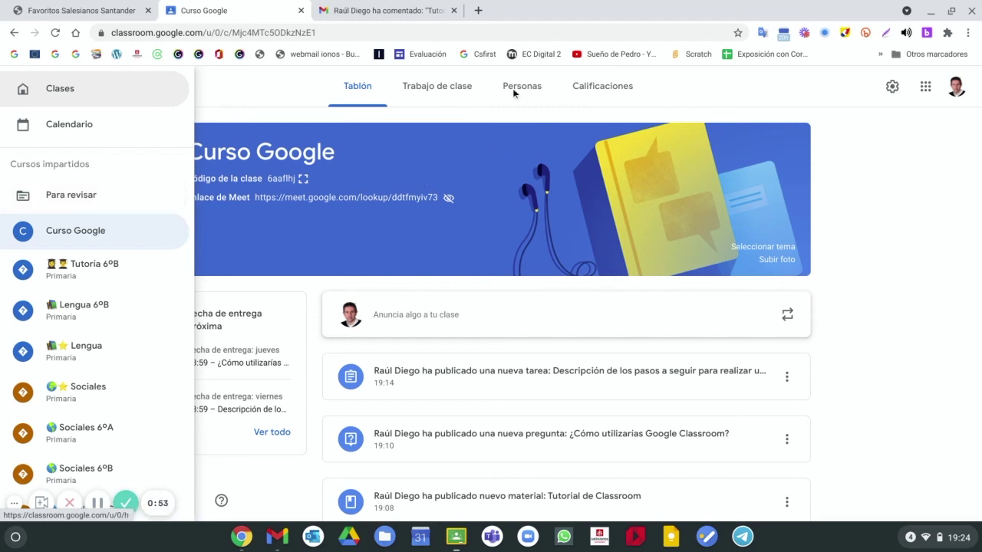
left_click(451, 87)
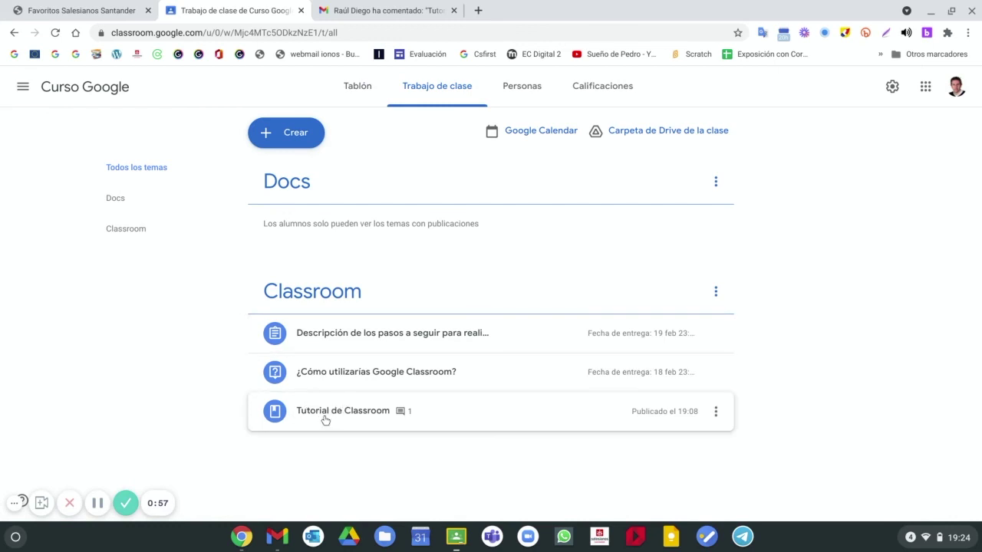
left_click(397, 417)
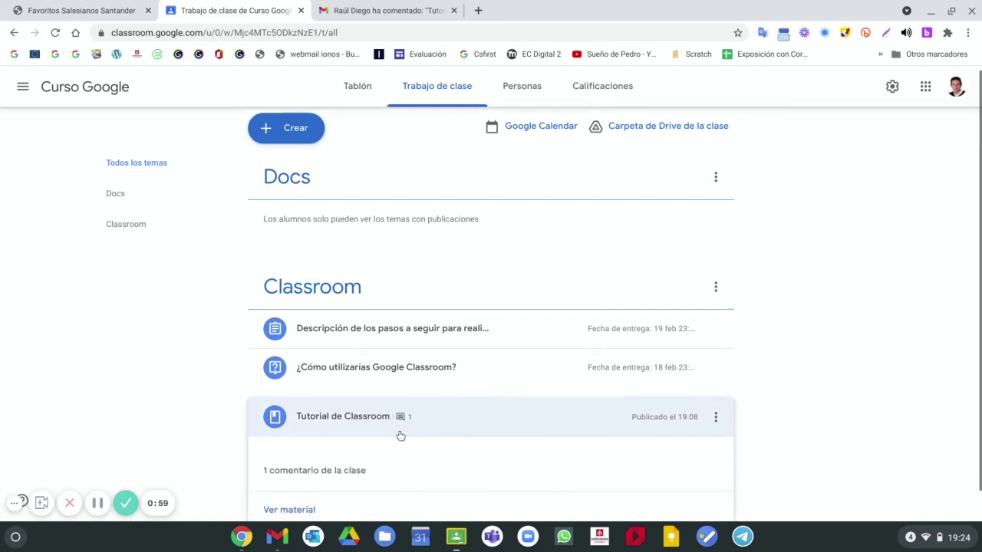
left_click(301, 479)
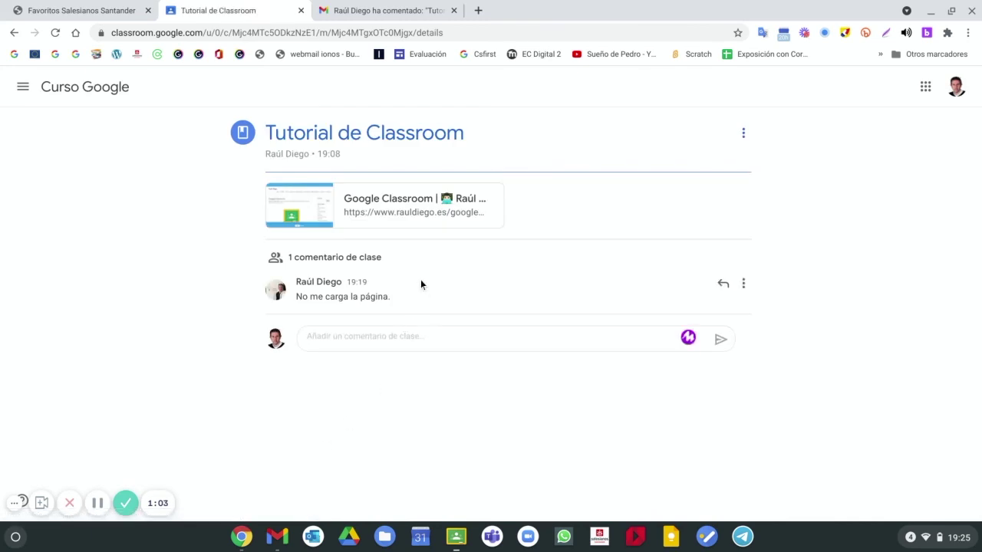
Reply to the student's class comment on the material with "A mí me carga. Revisa ahora. Será el internet.".
left_click(372, 335)
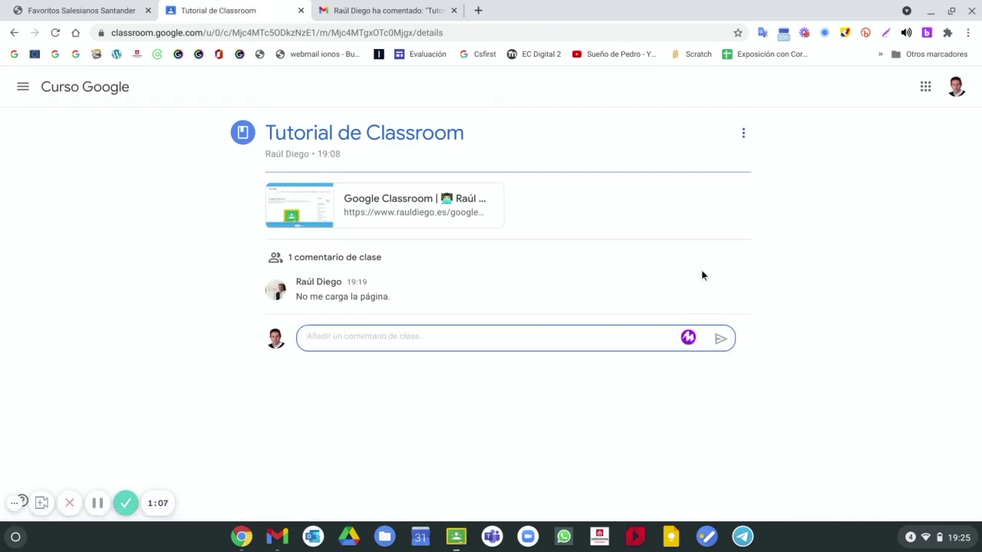
left_click(723, 284)
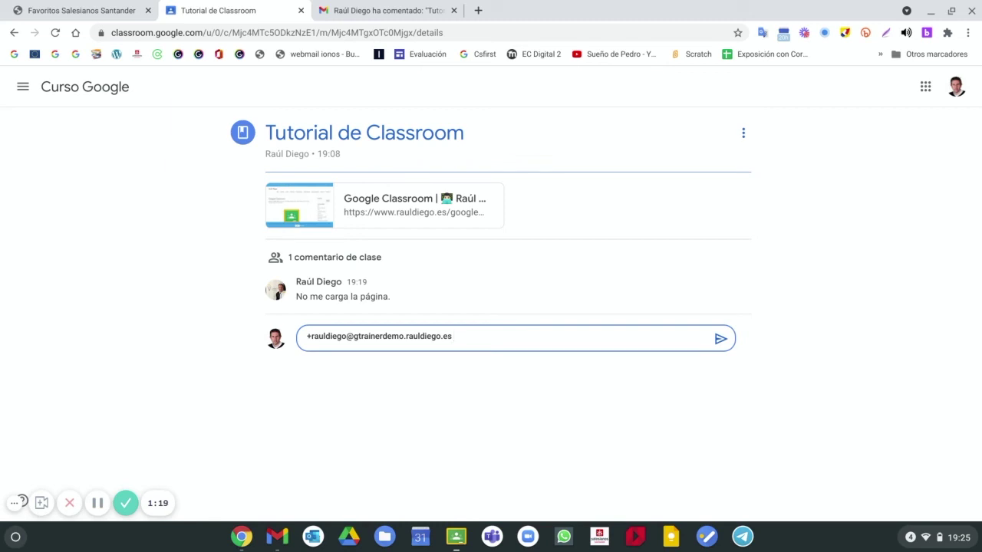
type("A m")
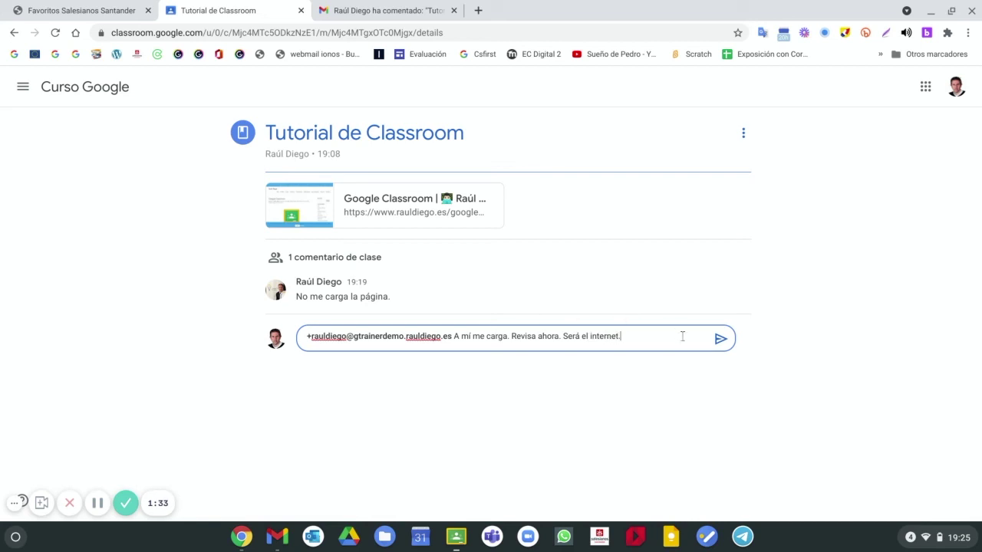
left_click(720, 340)
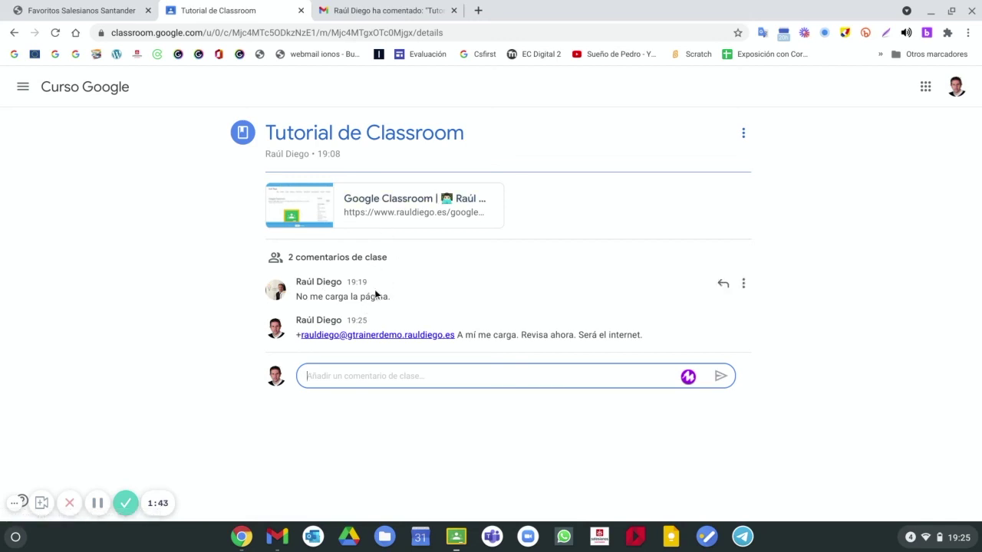
Go back to the class's classwork and open the student answers to the question "¿Cómo utilizarías Google Classroom?".
left_click(105, 86)
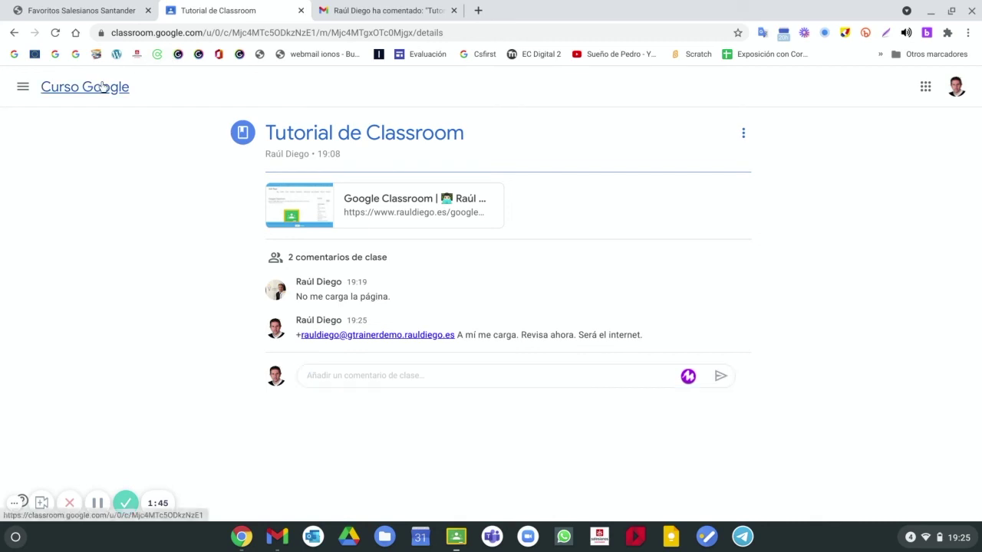
left_click(453, 103)
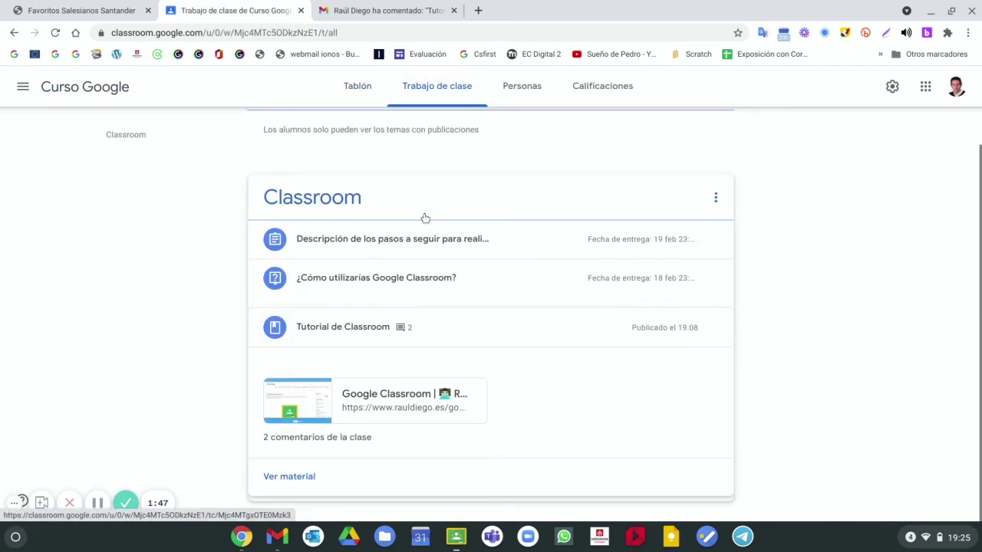
left_click(387, 280)
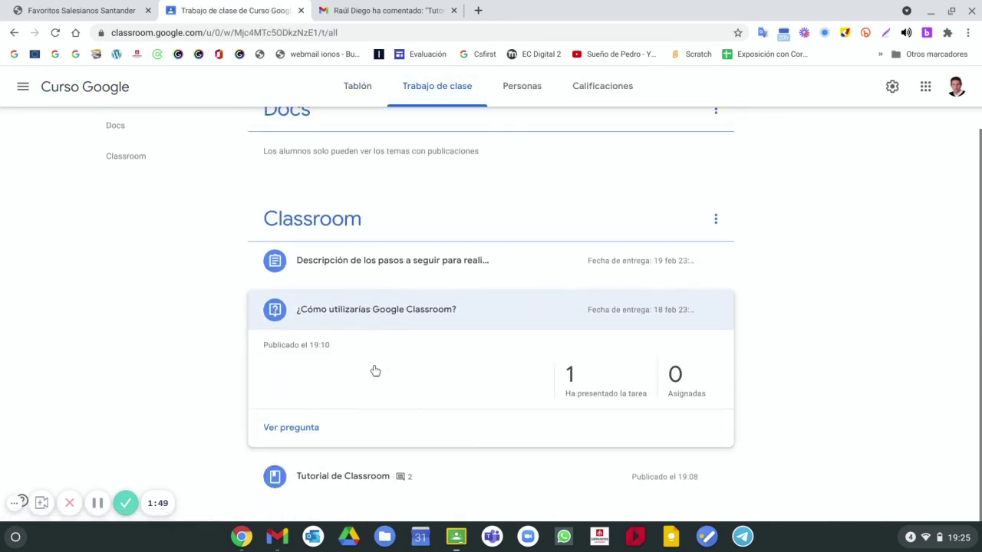
left_click(281, 435)
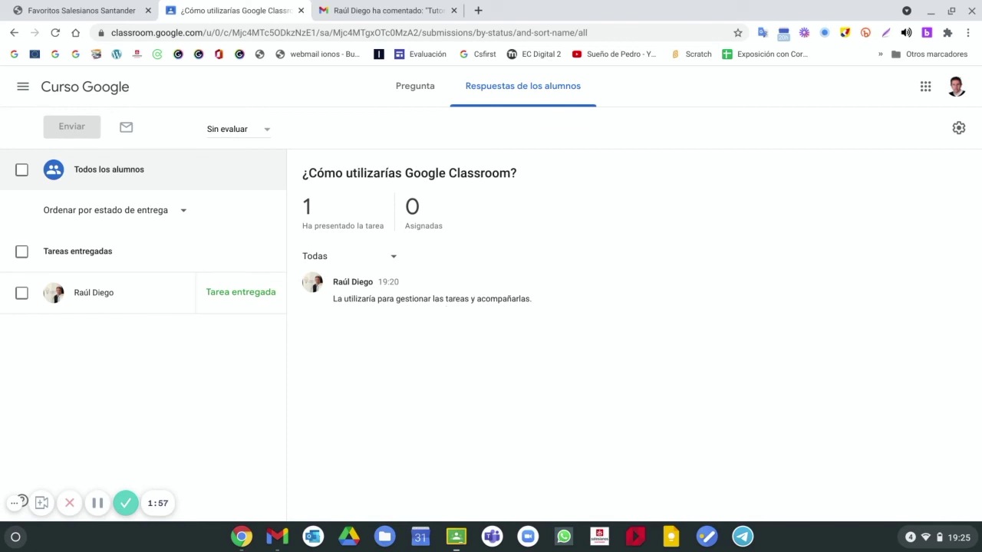
Select the student's answer to the question and return it without a private comment.
left_click(21, 292)
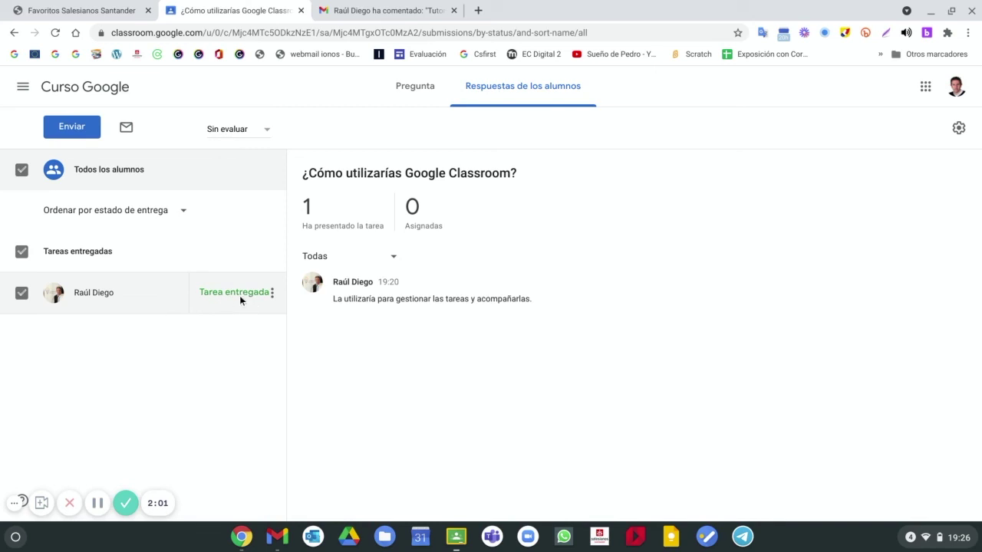
left_click(72, 127)
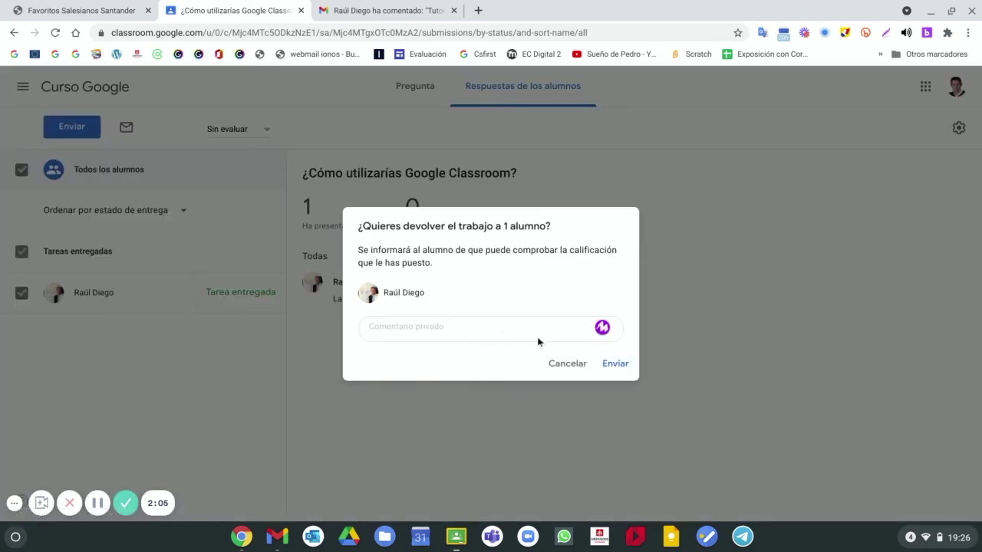
left_click(565, 364)
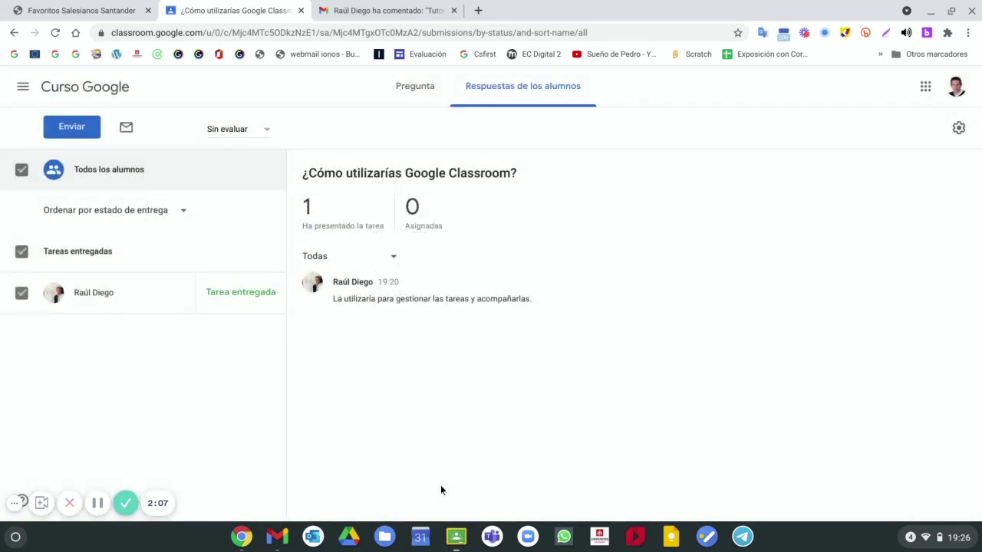
left_click(77, 127)
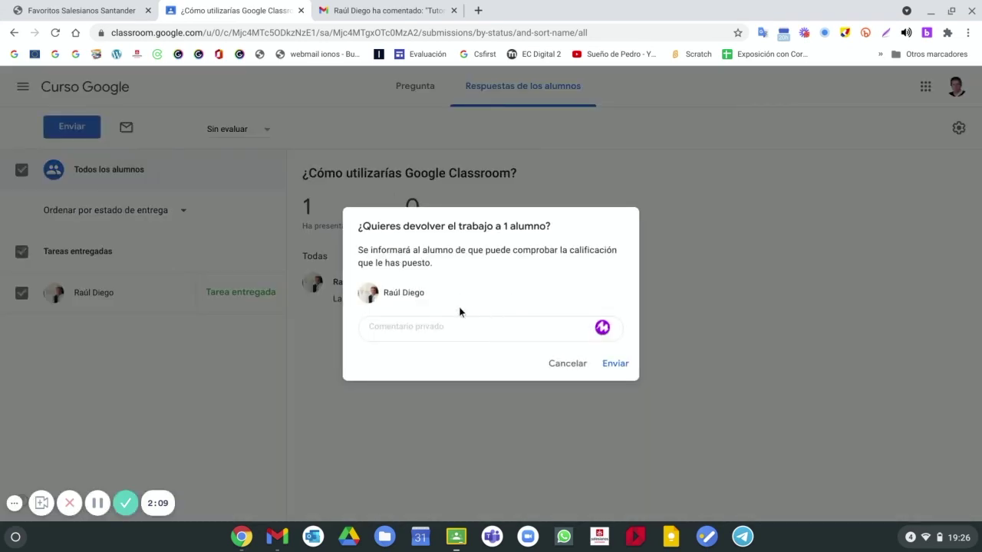
left_click(619, 367)
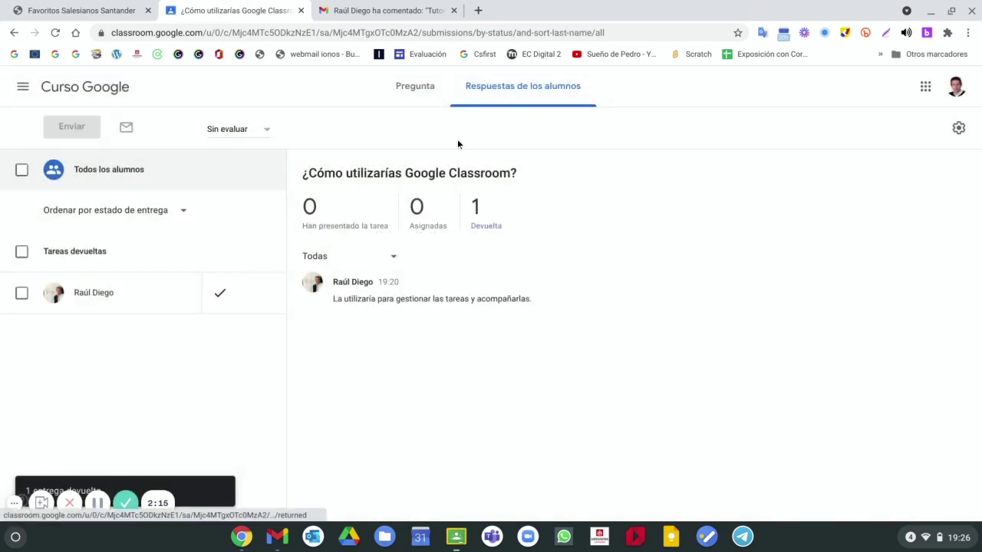
Go back to the classwork and open the student work for the assignment "Descripción de los pasos a seguir para realizar una publicación en Classroom".
left_click(422, 87)
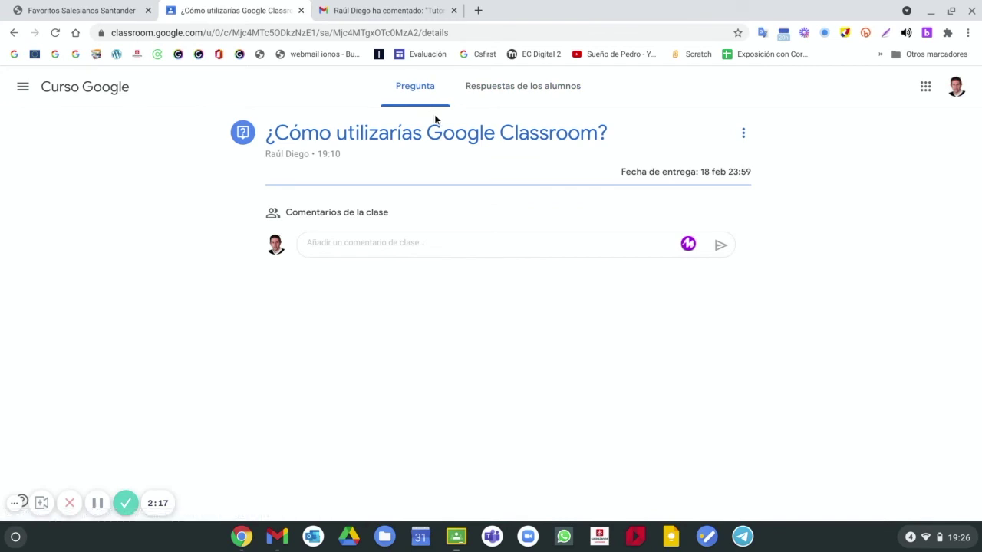
left_click(81, 92)
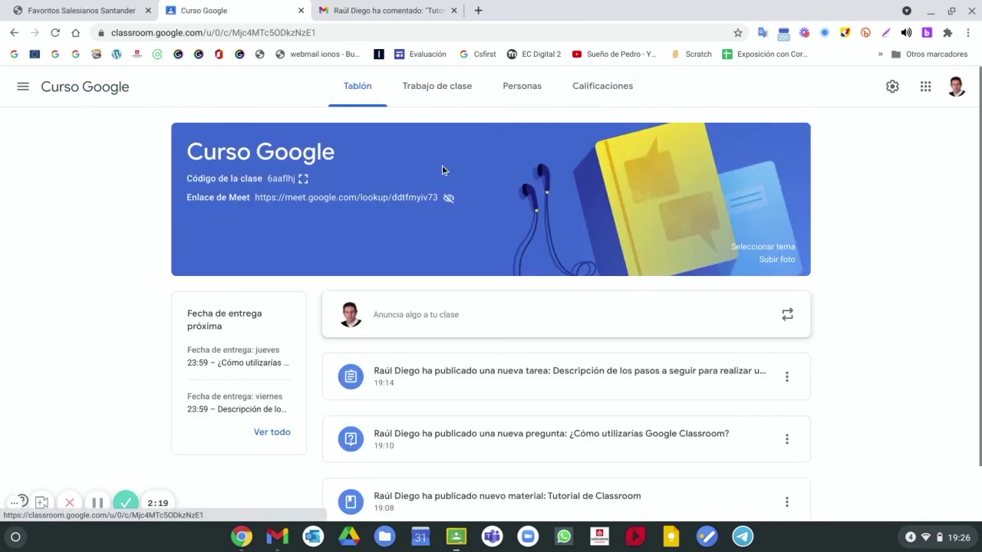
left_click(439, 98)
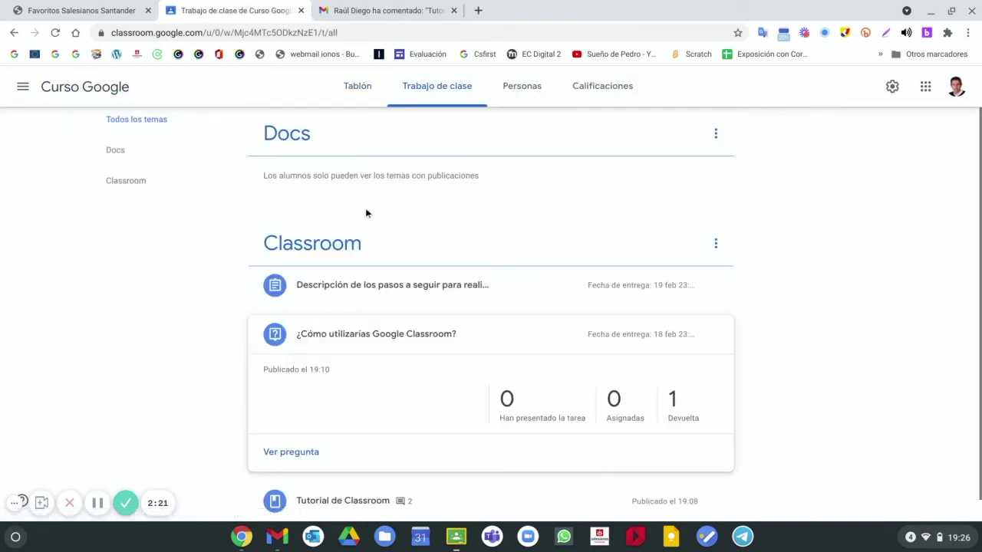
left_click(357, 295)
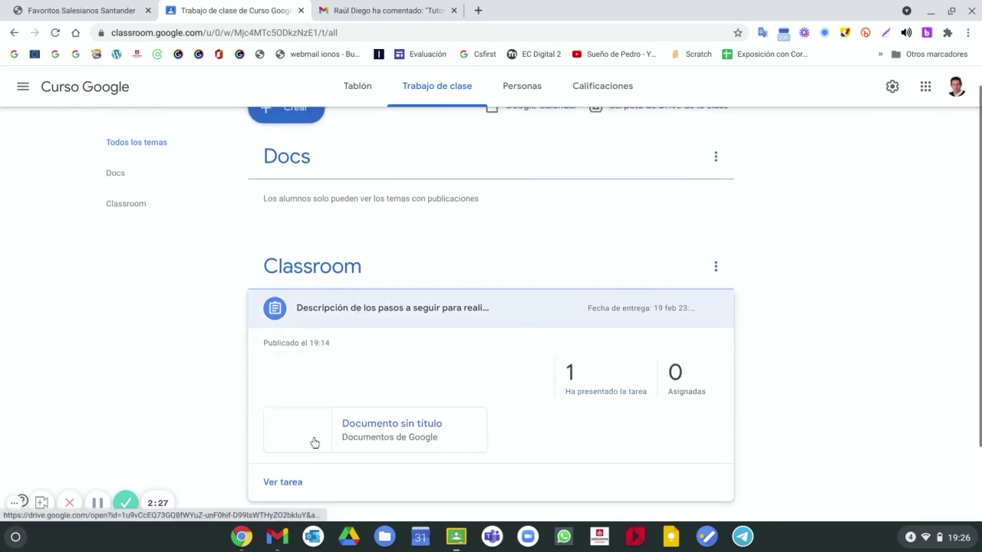
left_click(289, 492)
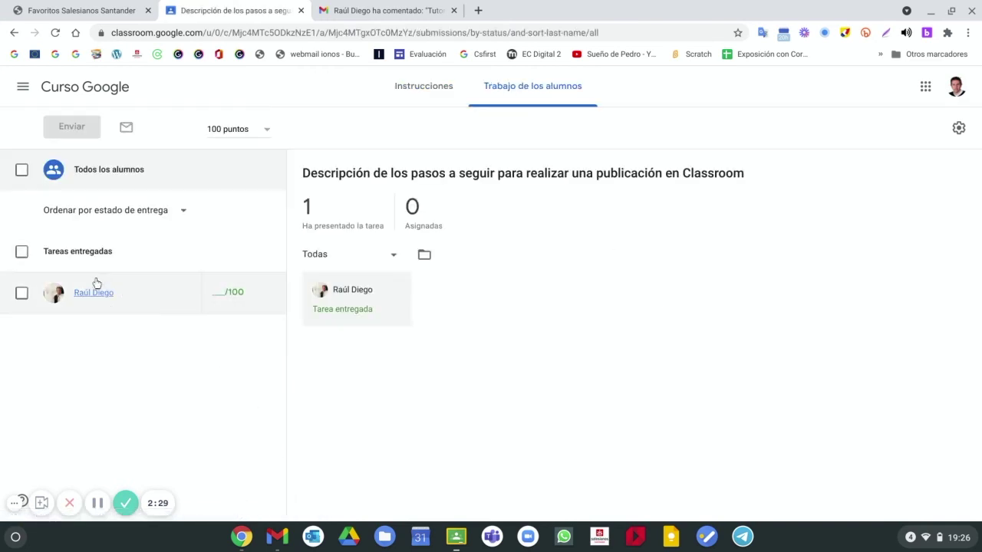
Look over the student's submission with its private comment field, and the assignment's instructions.
left_click(126, 295)
left_click(361, 500)
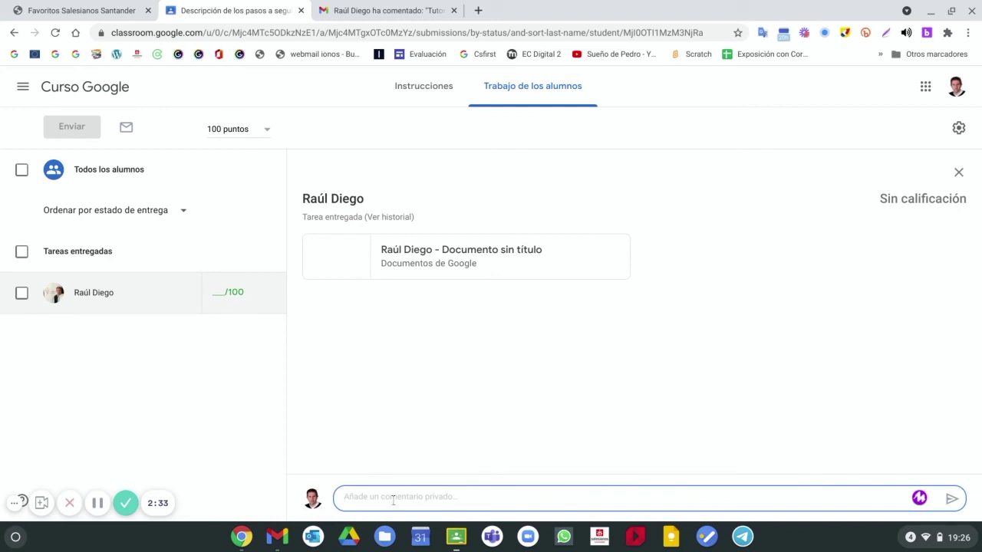
left_click(431, 86)
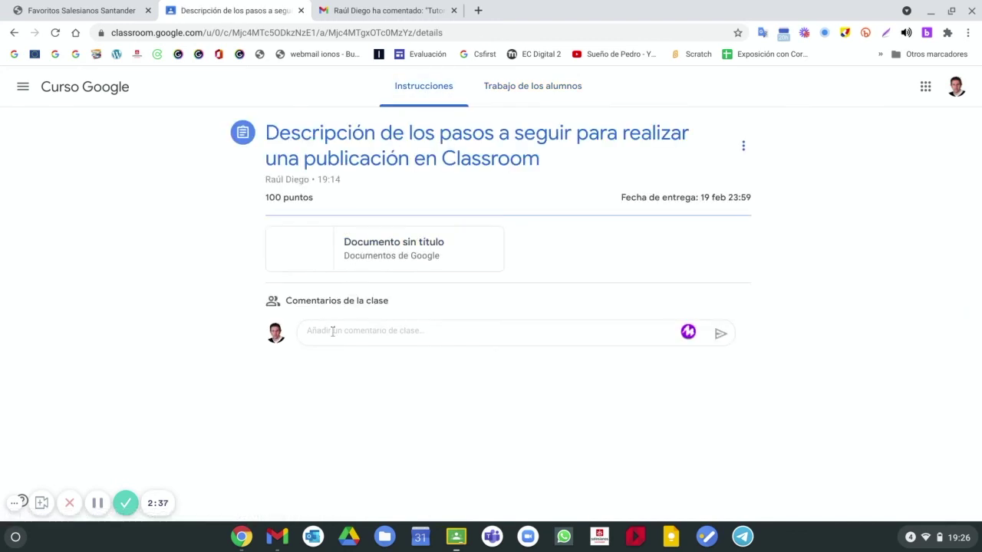
left_click(522, 90)
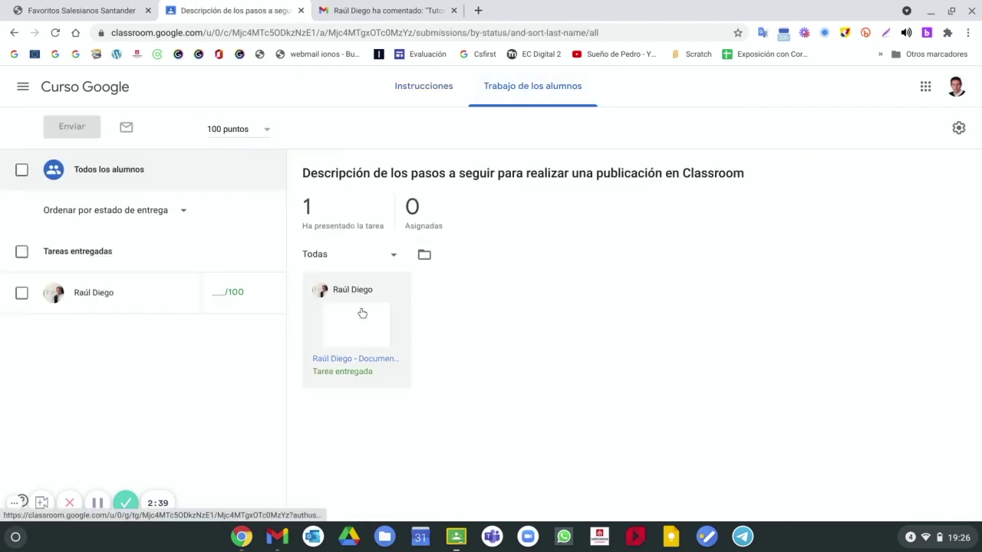
left_click(136, 290)
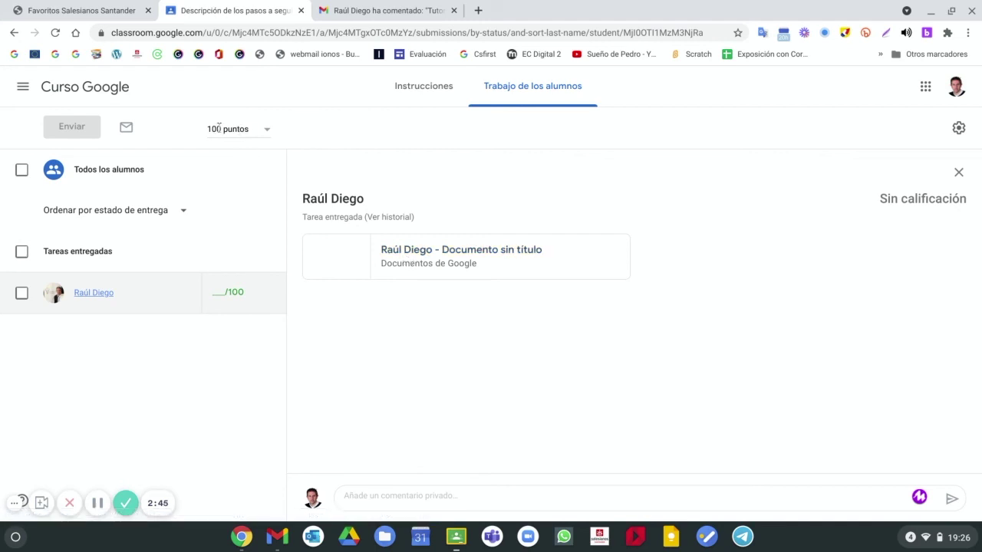
Edit the assignment to be worth 10 points and save it without a grade category, accepting the score update.
left_click(404, 96)
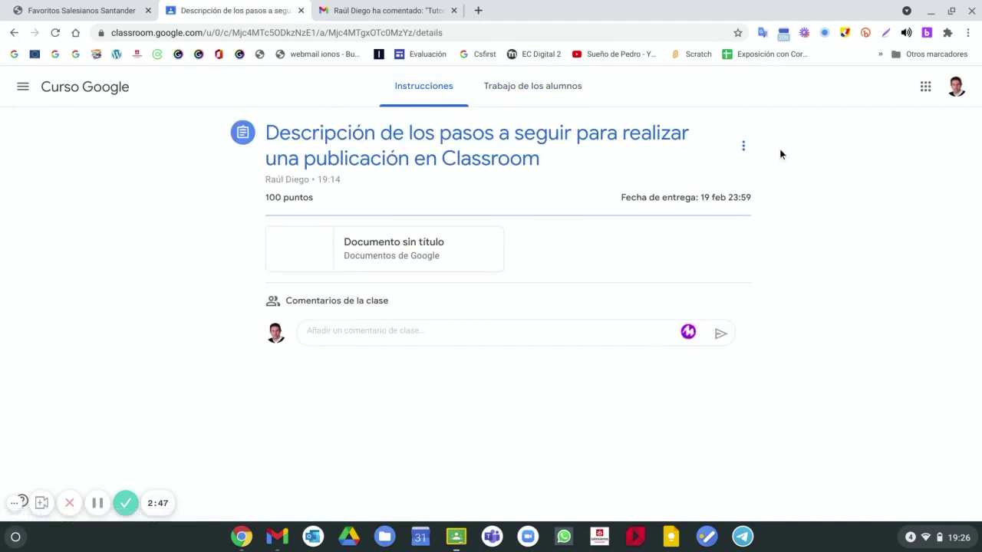
left_click(743, 147)
left_click(717, 171)
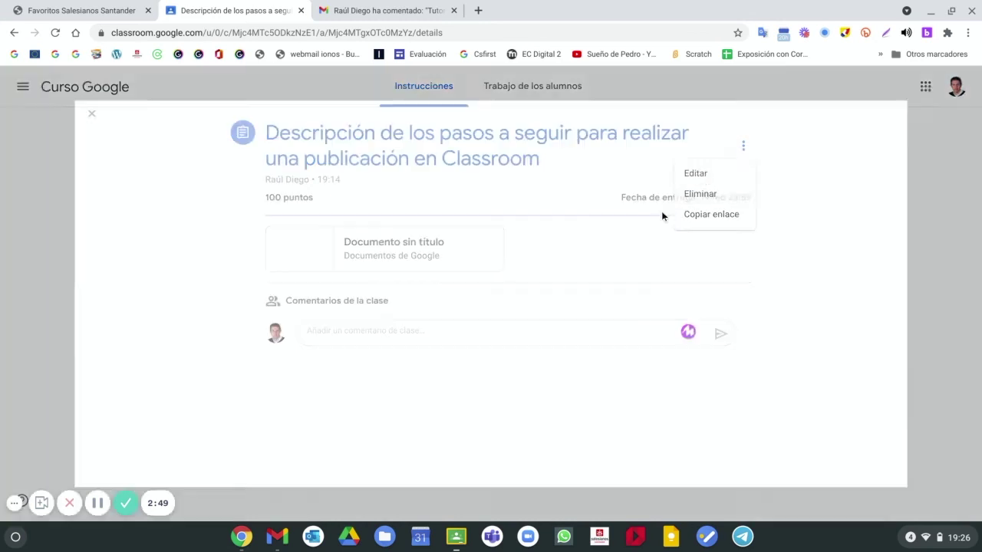
left_click(900, 214)
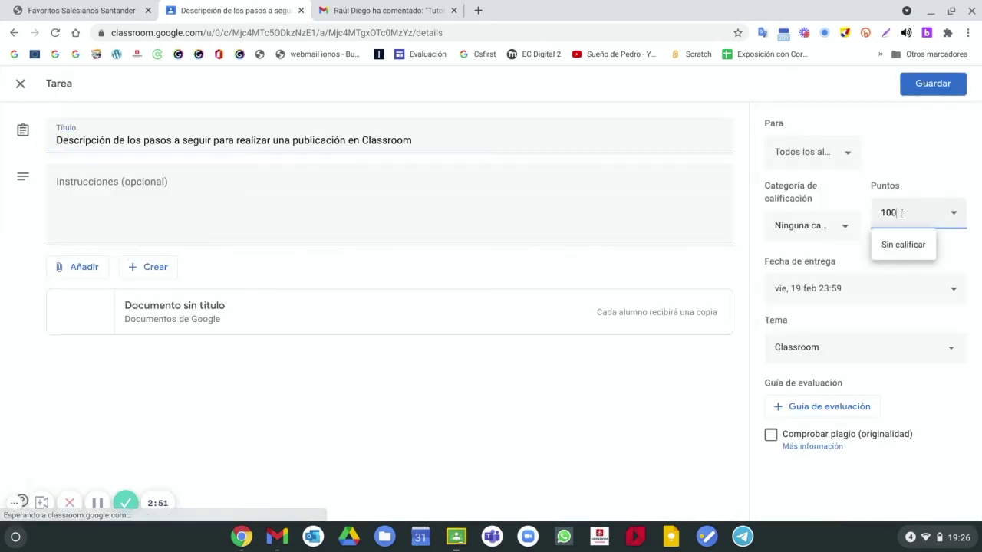
left_click(930, 83)
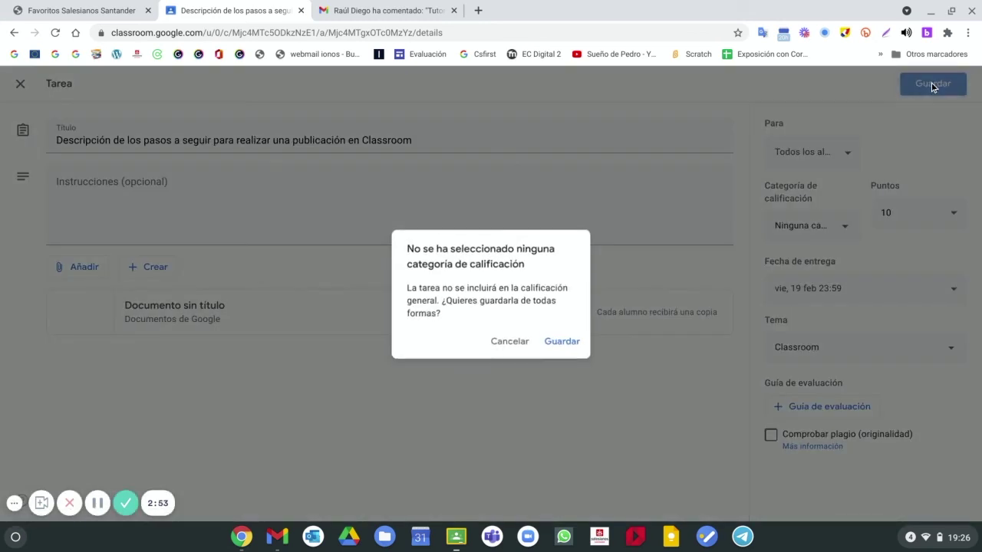
left_click(562, 343)
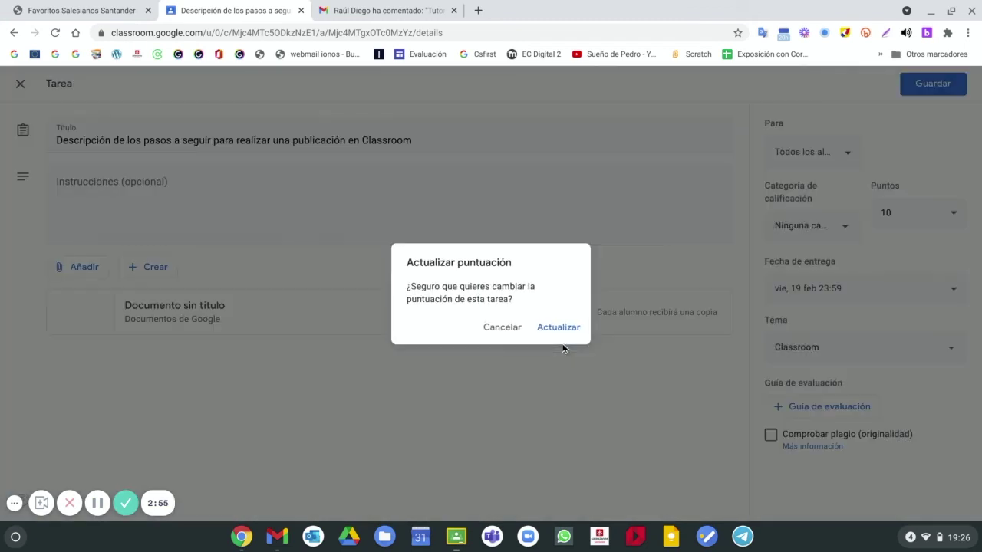
left_click(565, 330)
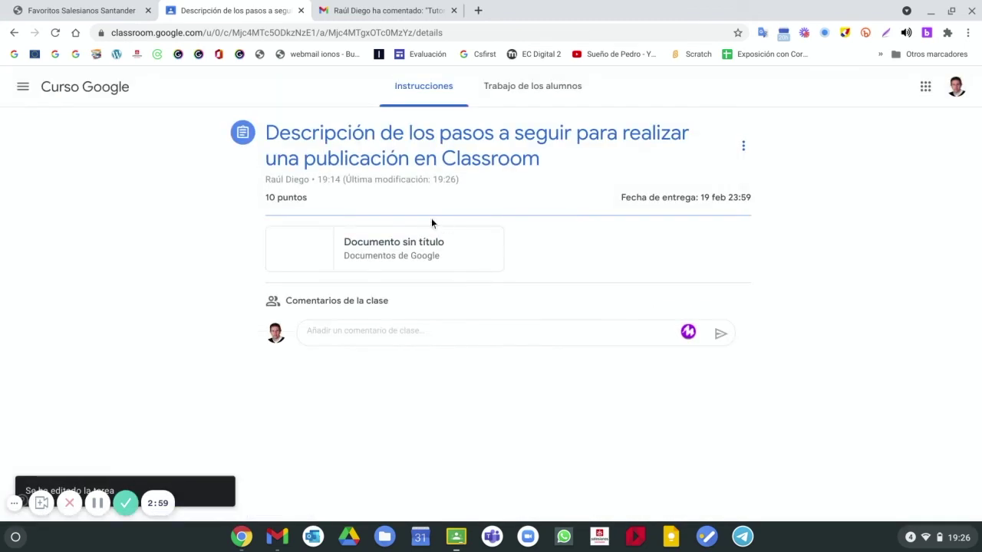
Open the student's submitted document for grading, checking the submission details in the assignment's student work as well.
left_click(498, 87)
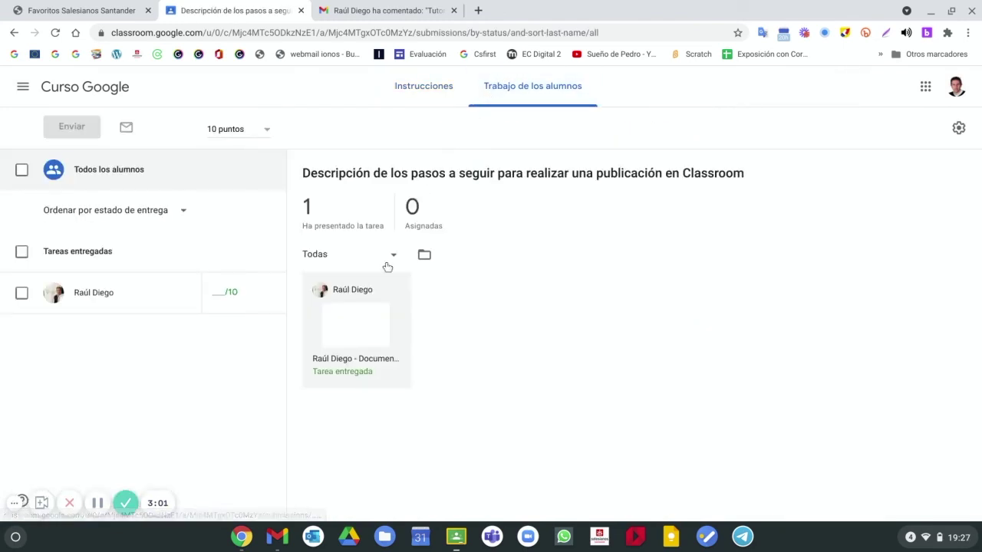
left_click(357, 319)
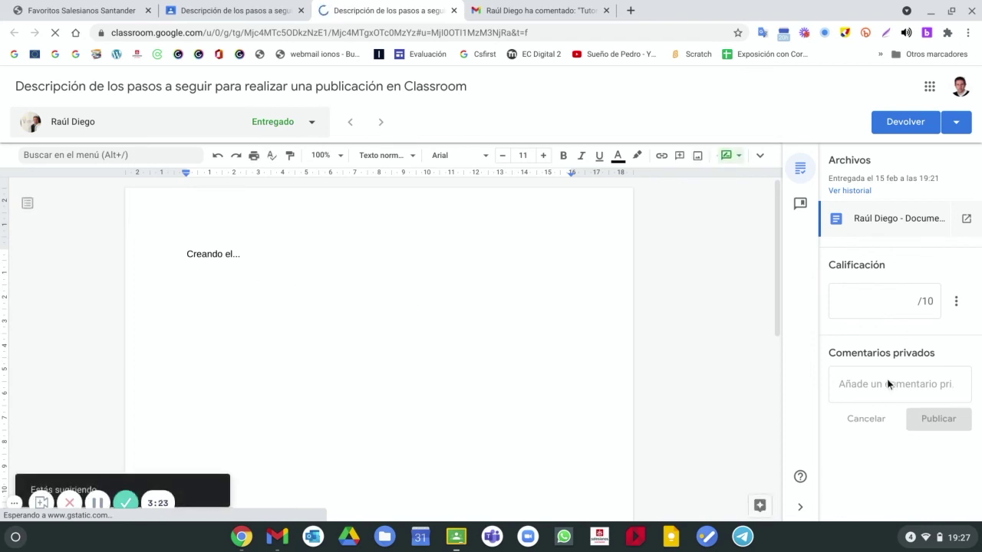
left_click(257, 11)
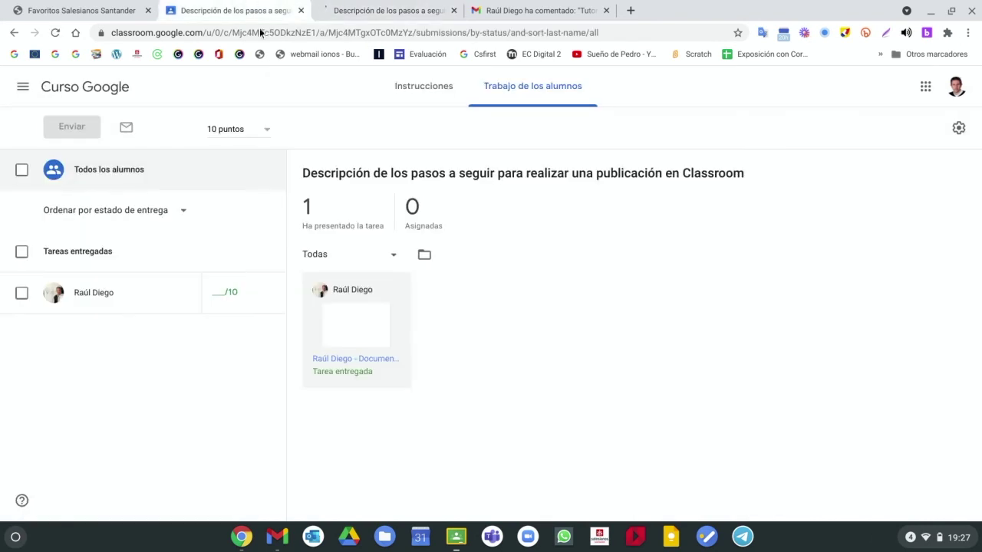
left_click(139, 309)
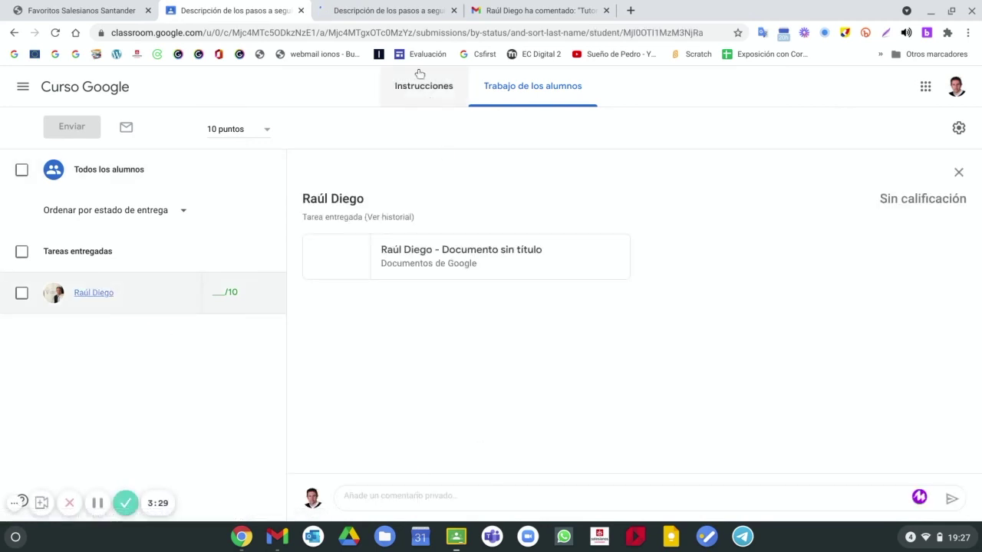
left_click(401, 11)
Examine the private comment field, the grade field and the options for returning one or several submissions.
left_click(872, 381)
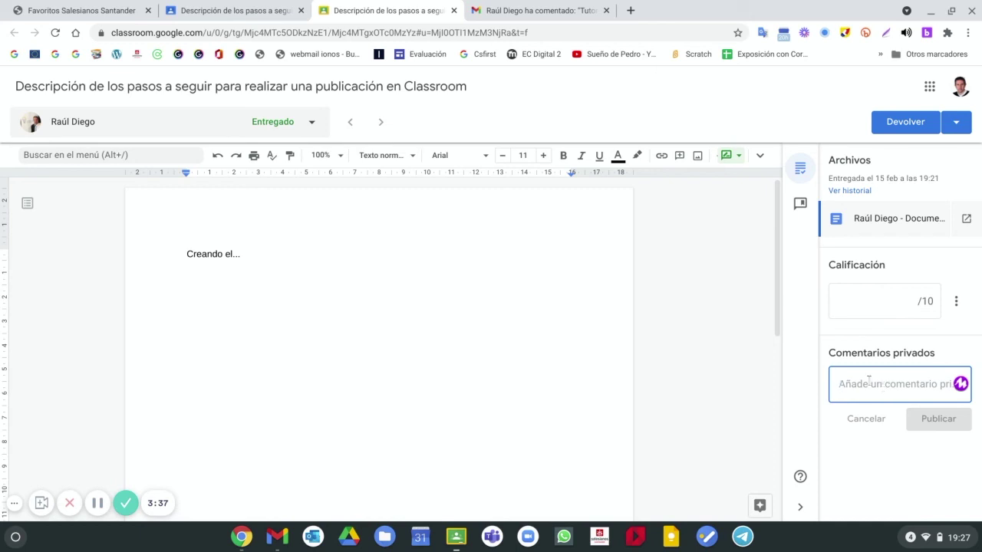
left_click(887, 300)
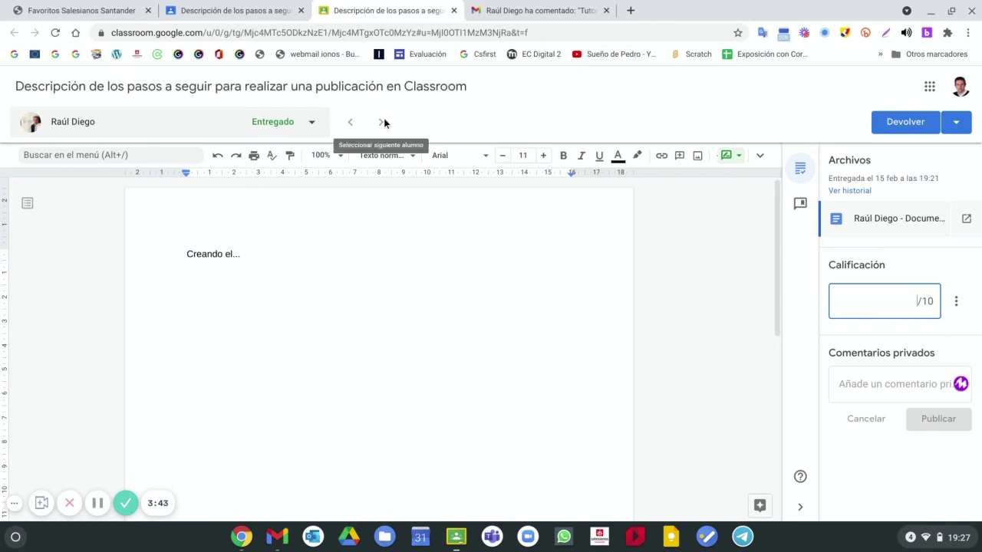
left_click(957, 123)
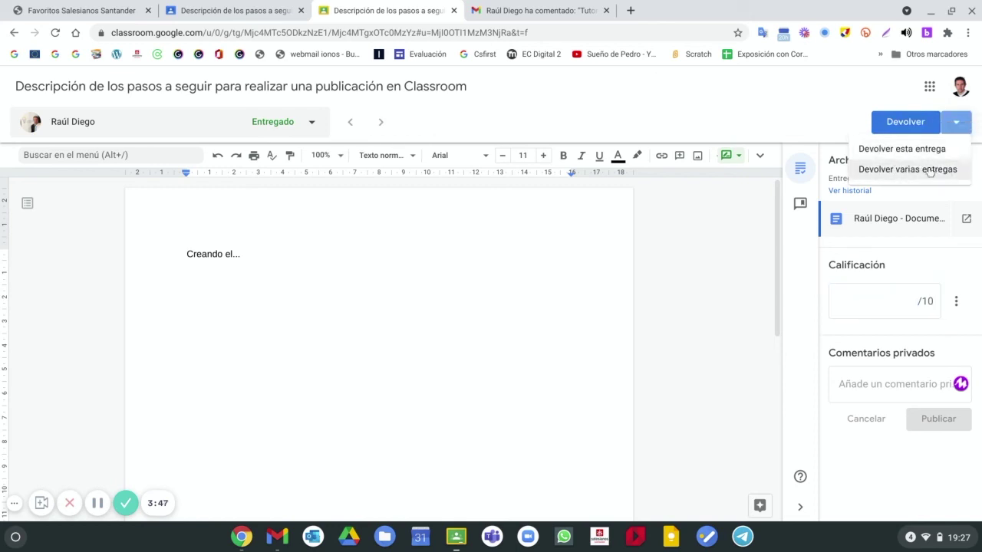
left_click(342, 257)
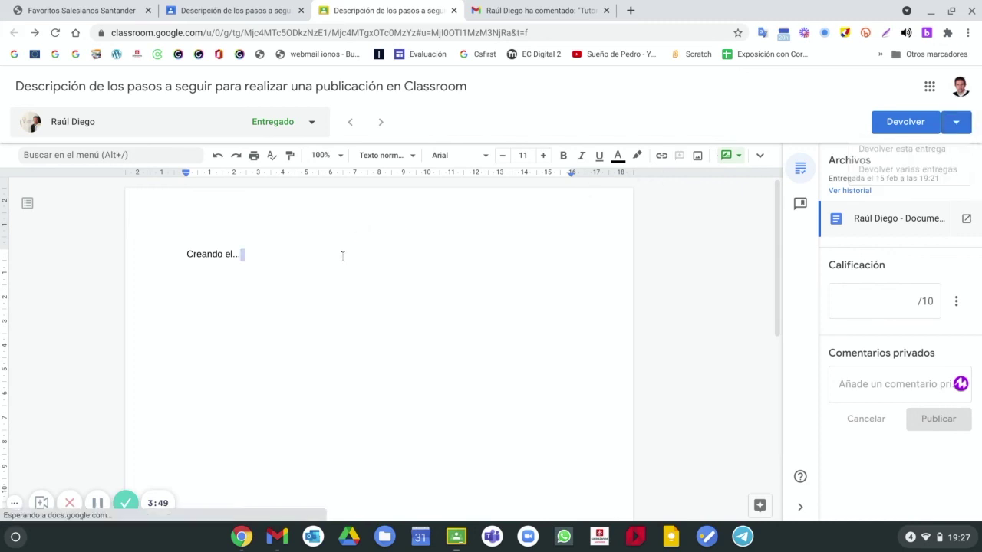
left_click(856, 389)
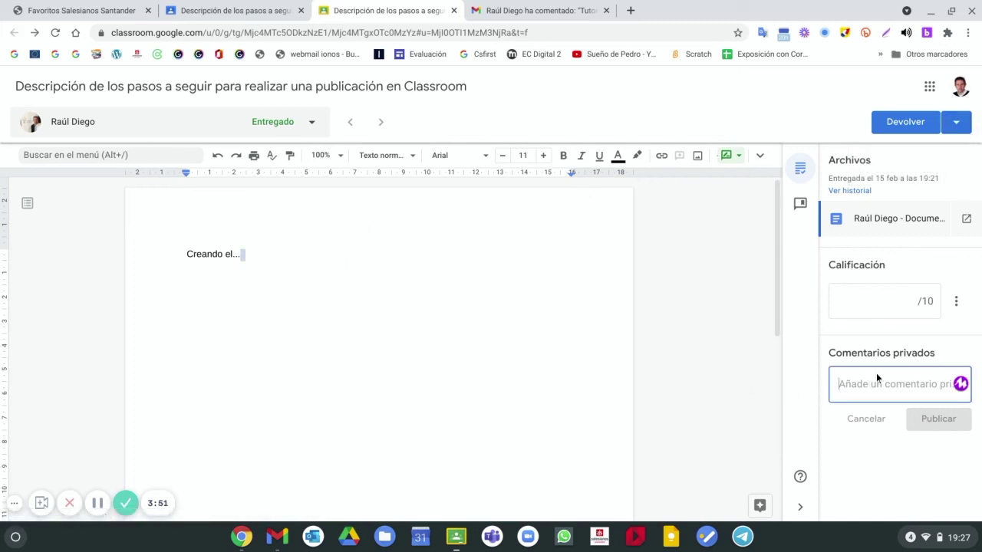
Suggest an empty paragraph above the text "Creando el..." in the student's document.
left_click(240, 253)
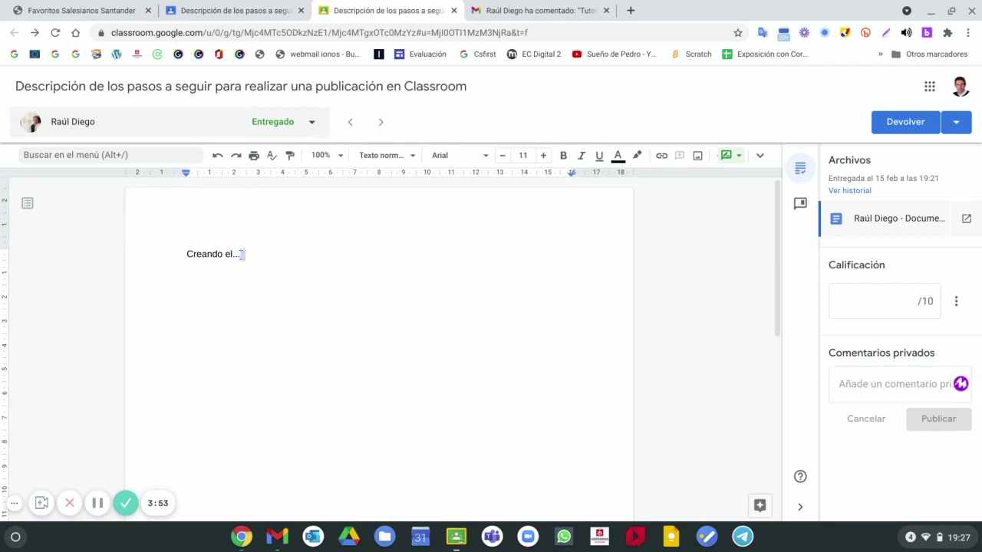
left_click(187, 256)
key("Return")
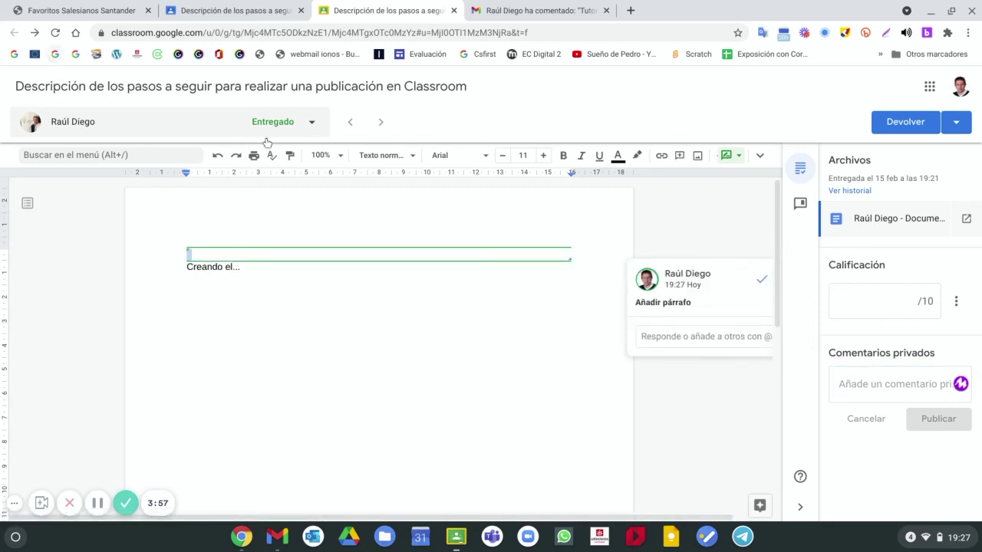
Undo the suggested empty paragraph, and start a comment on the word "Creando" but discard it without entering text.
left_click(217, 155)
double_click(202, 253)
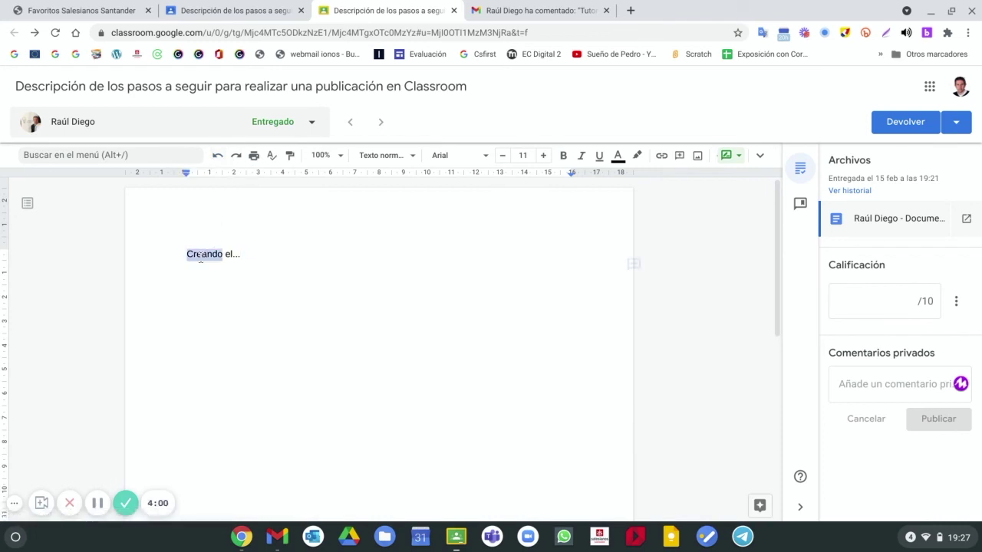
left_click(633, 265)
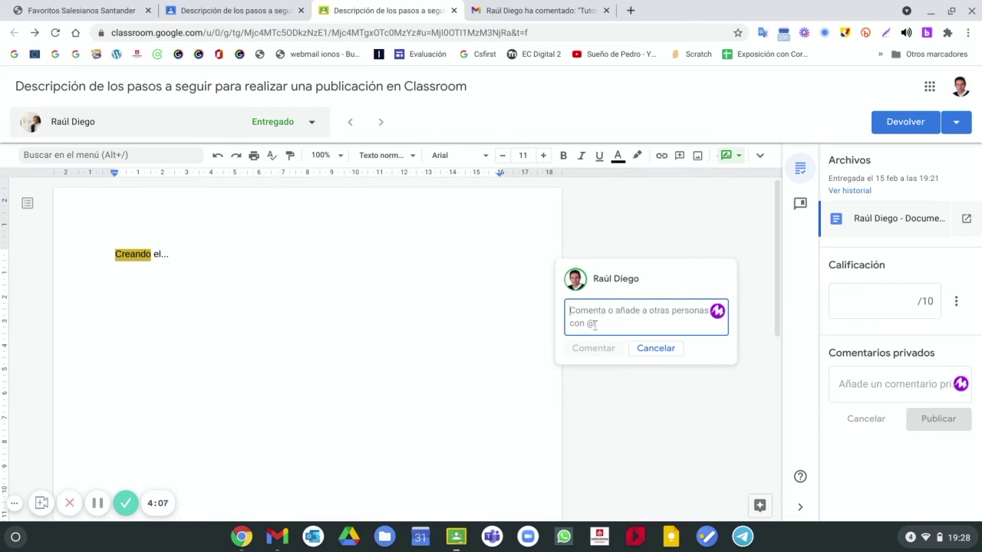
left_click(677, 238)
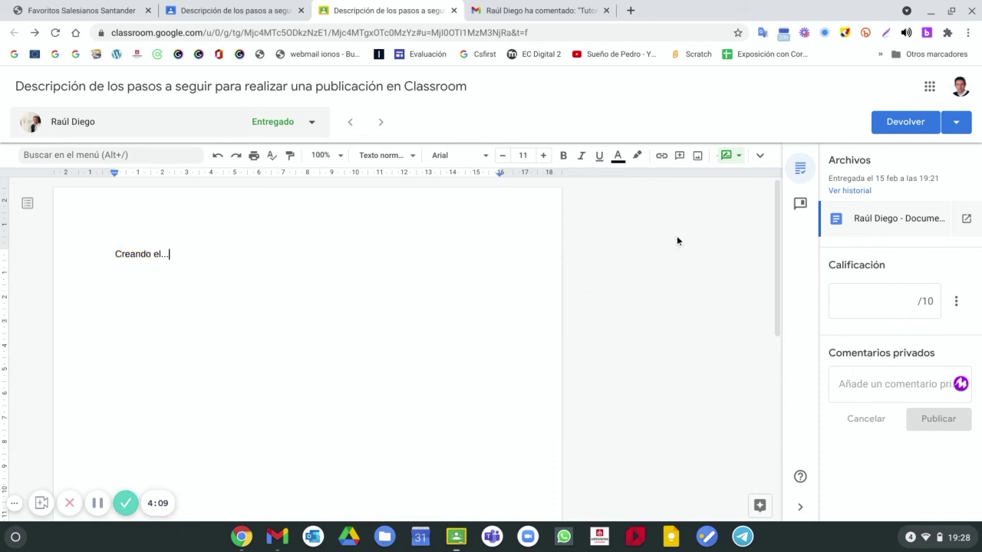
Try the document's editing mode, return it to suggestion mode, and suggest deleting the text "Creando el...".
left_click(736, 158)
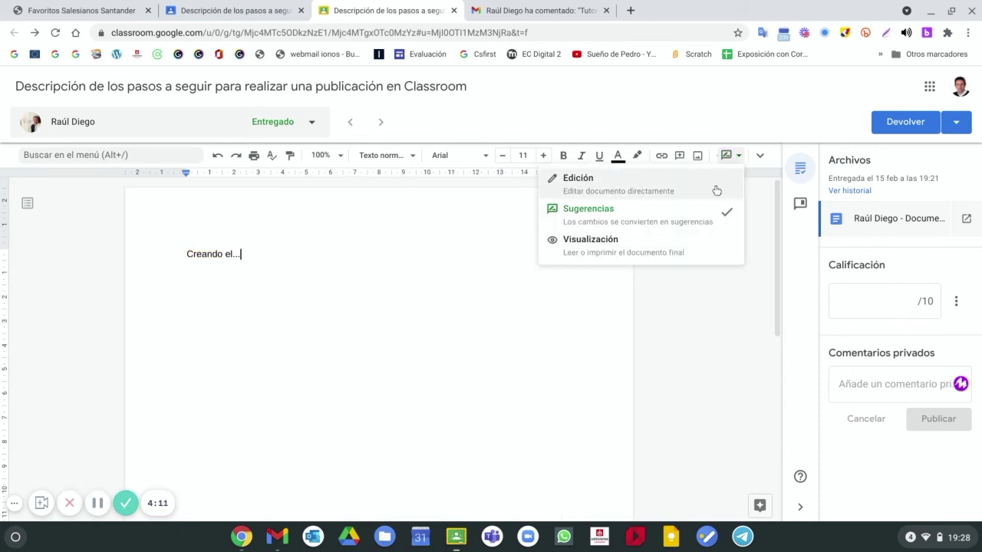
left_click(715, 189)
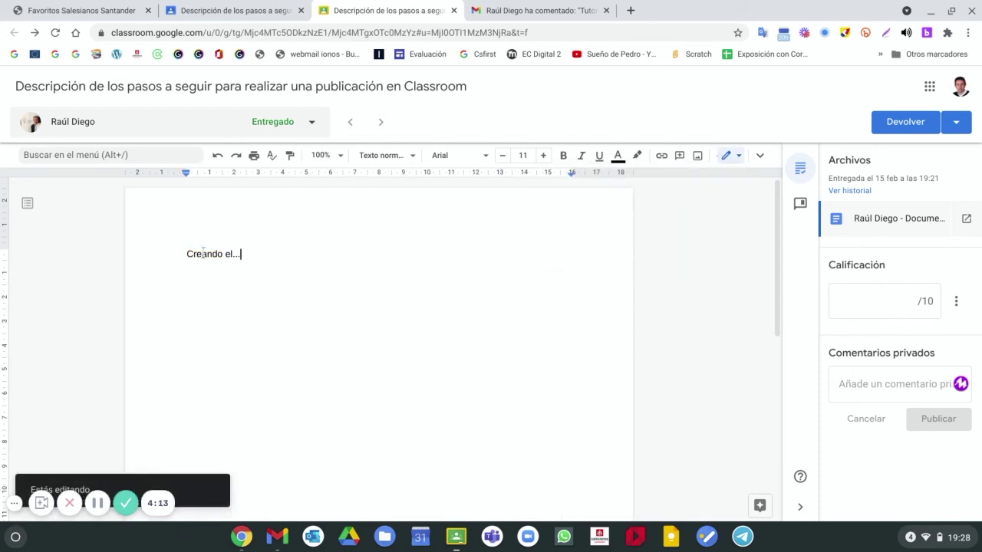
left_click(728, 159)
left_click(559, 228)
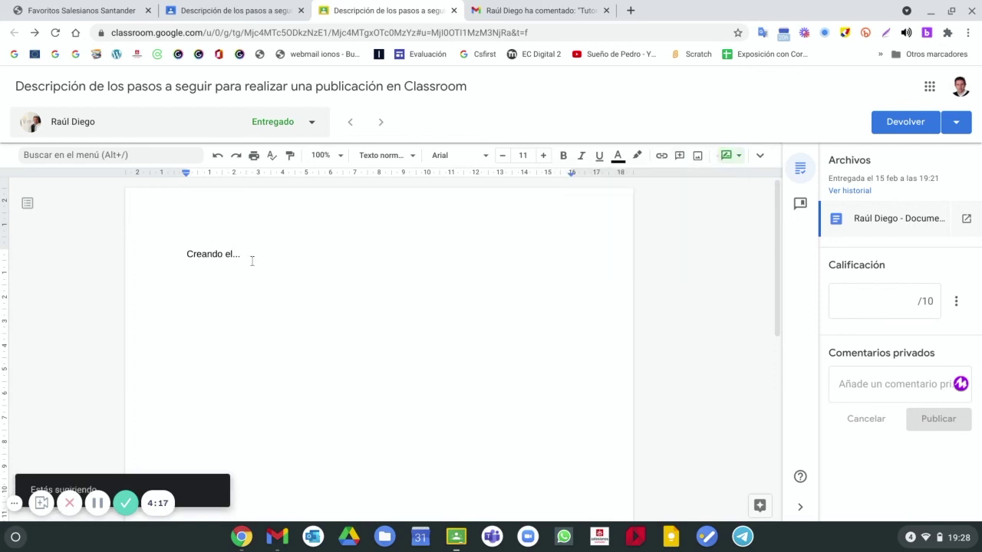
left_click_drag(255, 252, 177, 265)
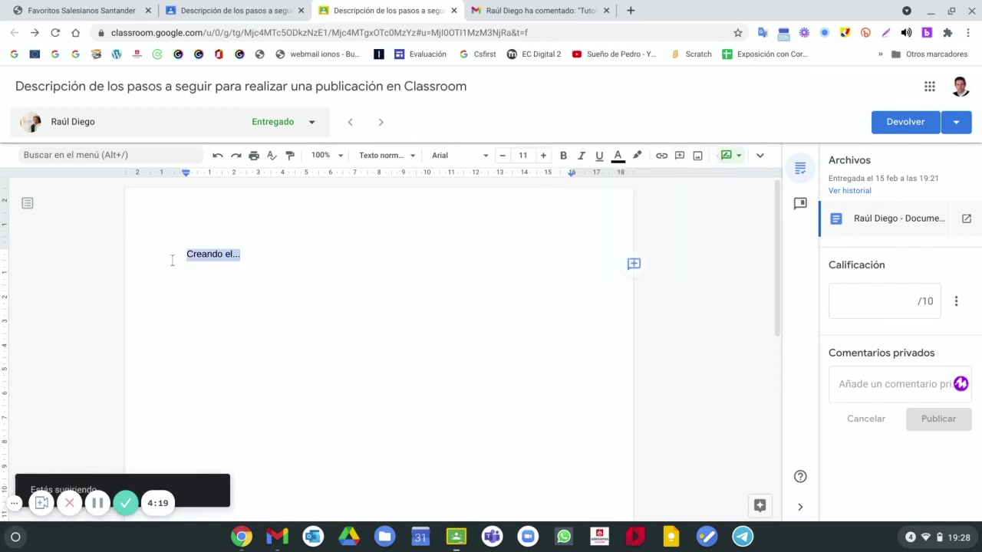
key("BackSpace")
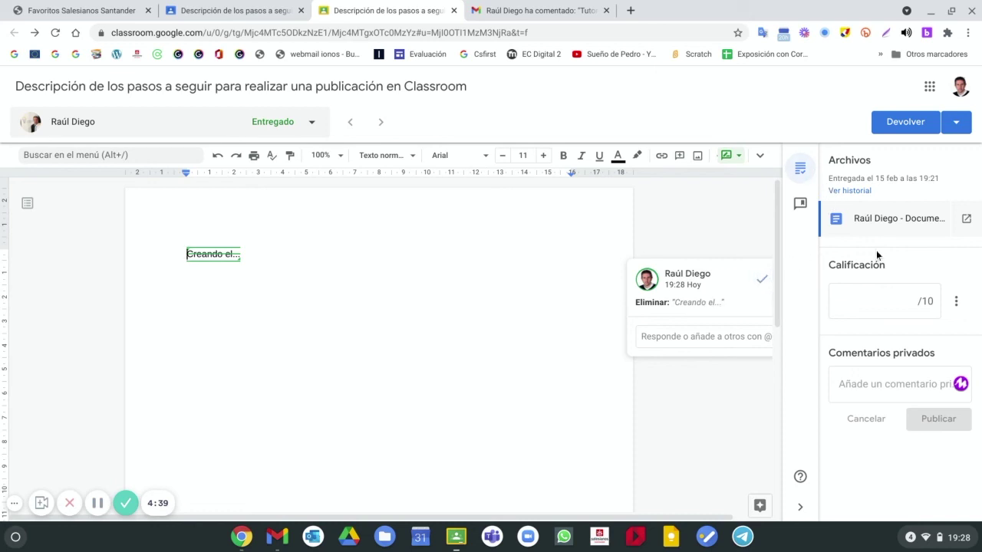
Copy "No has indicado la razón. Te falta la descripción." from the comment bank and post it as a private comment on the submission.
left_click(894, 309)
left_click(897, 388)
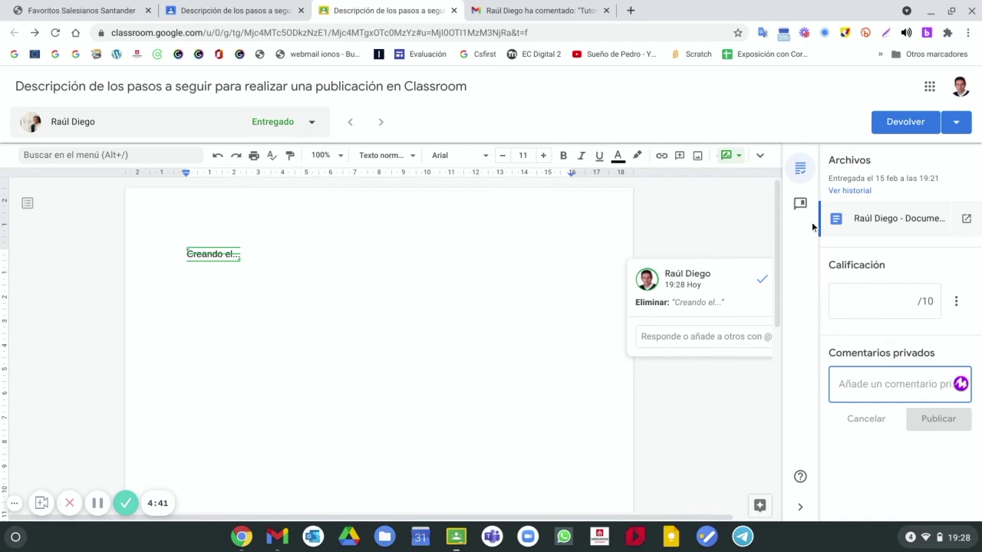
left_click(800, 203)
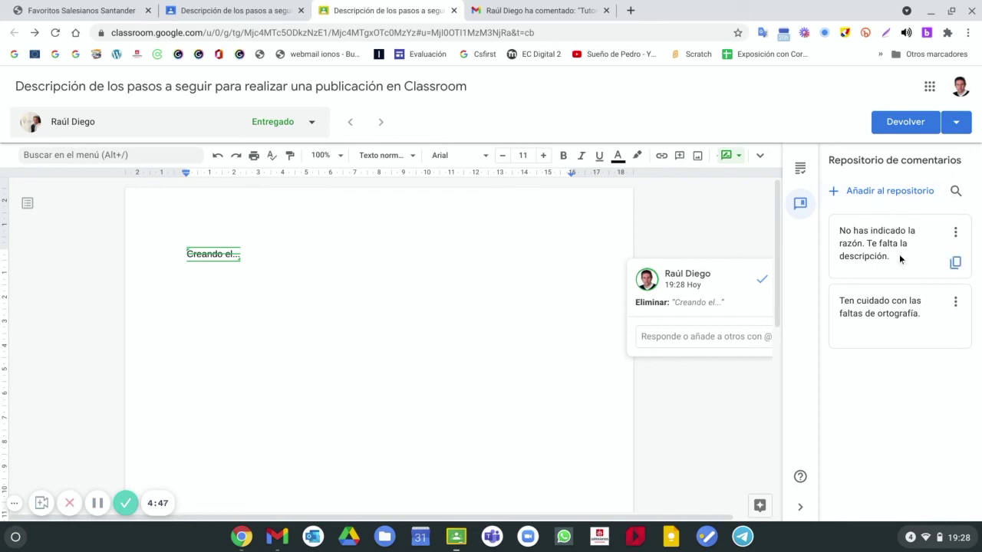
left_click(955, 262)
left_click(799, 168)
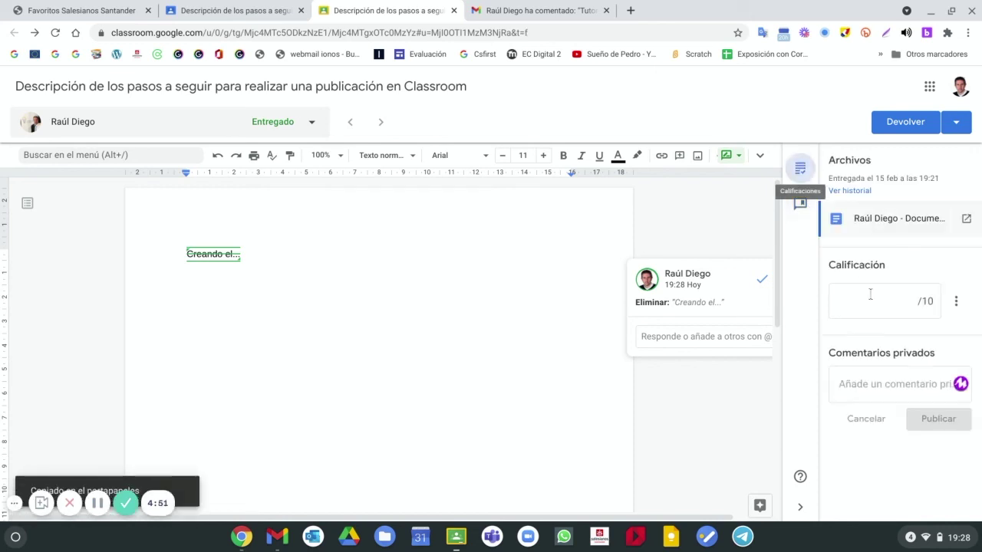
left_click(860, 386)
key("ctrl+v")
left_click(937, 446)
Grade the student's submission with 8 out of 10 points.
left_click(904, 300)
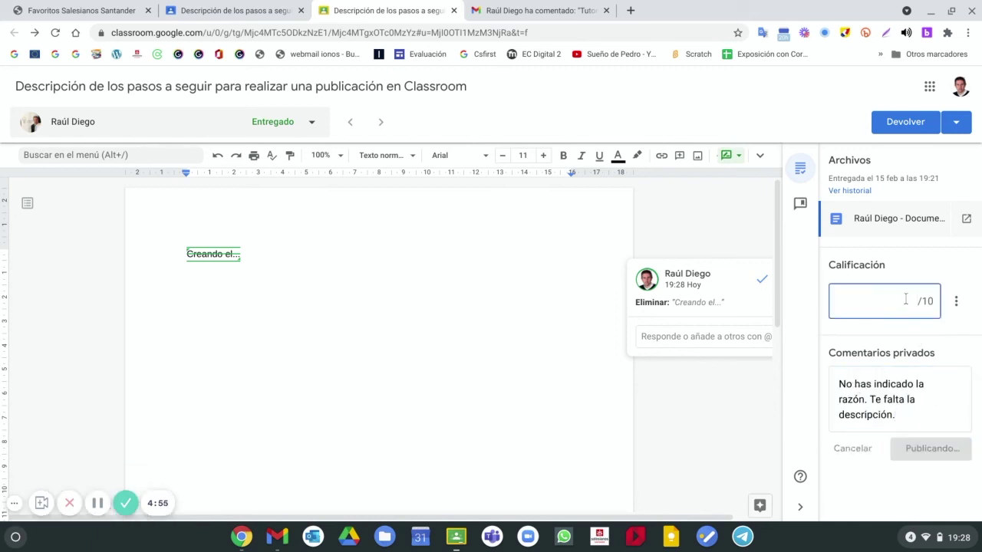
type("8")
left_click(972, 175)
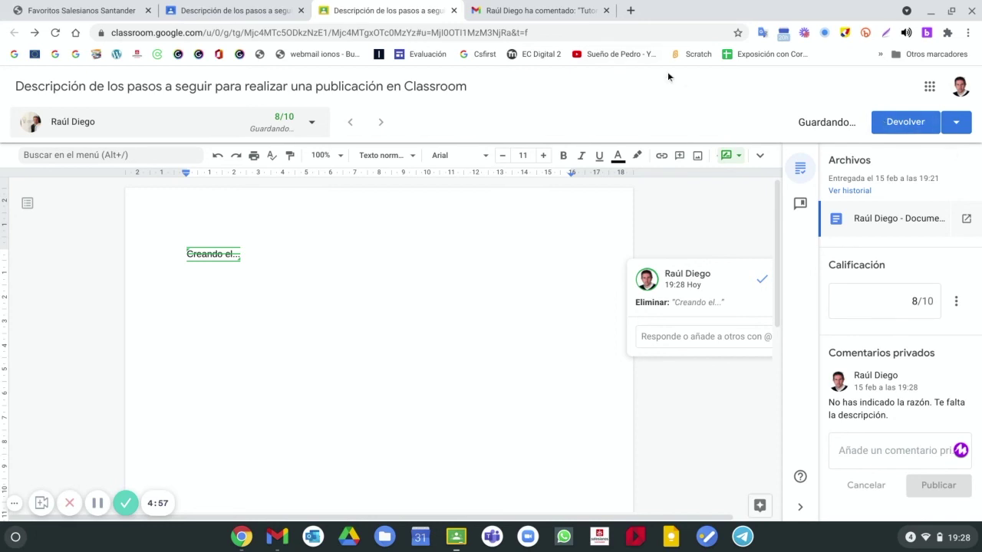
Close the grading view and return the graded submission to the student from the assignment's student work, without an additional private comment.
left_click(454, 10)
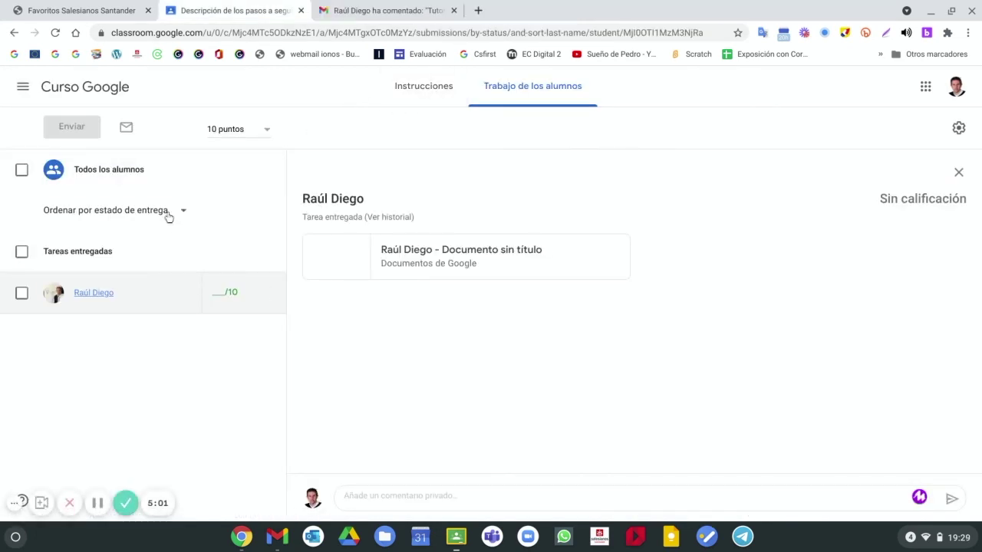
left_click(84, 86)
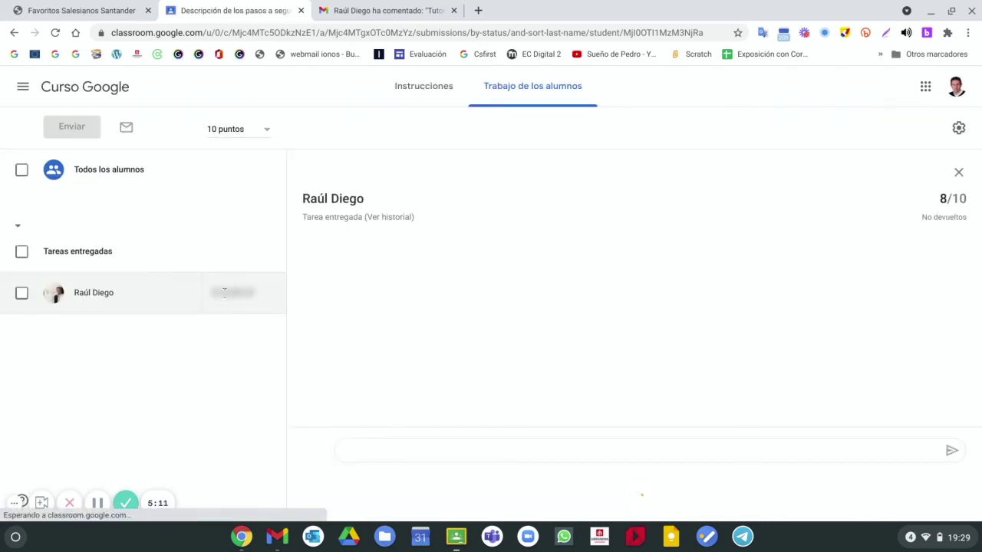
left_click(21, 293)
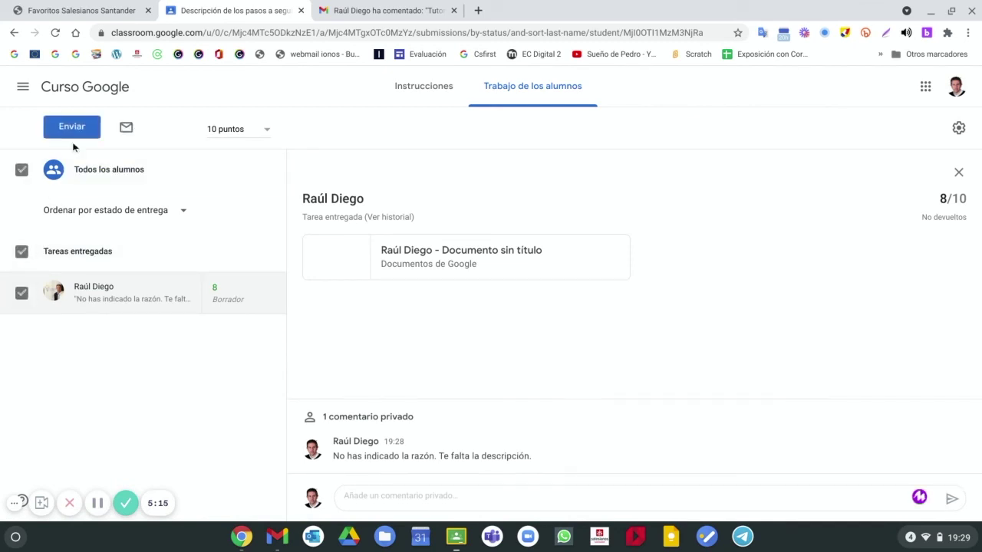
left_click(77, 127)
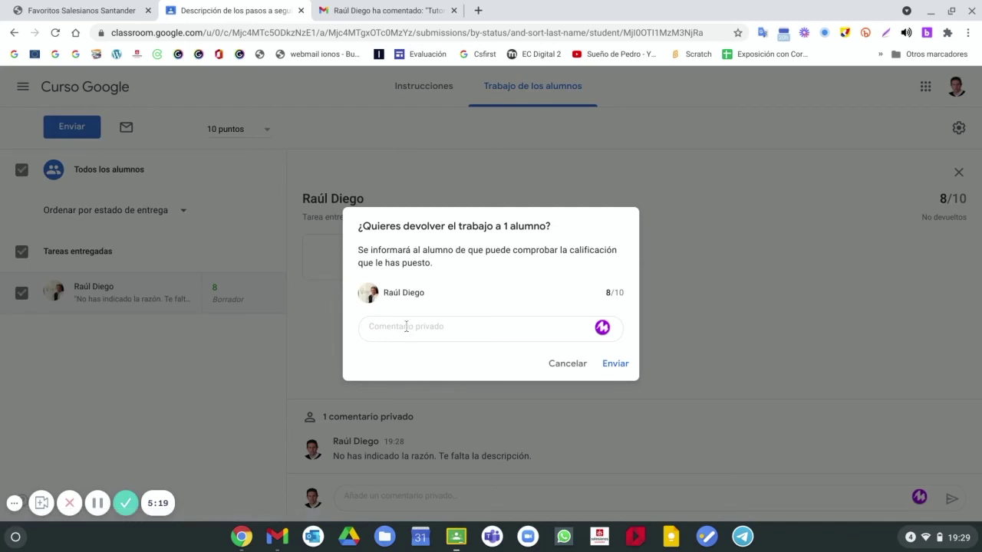
left_click(414, 329)
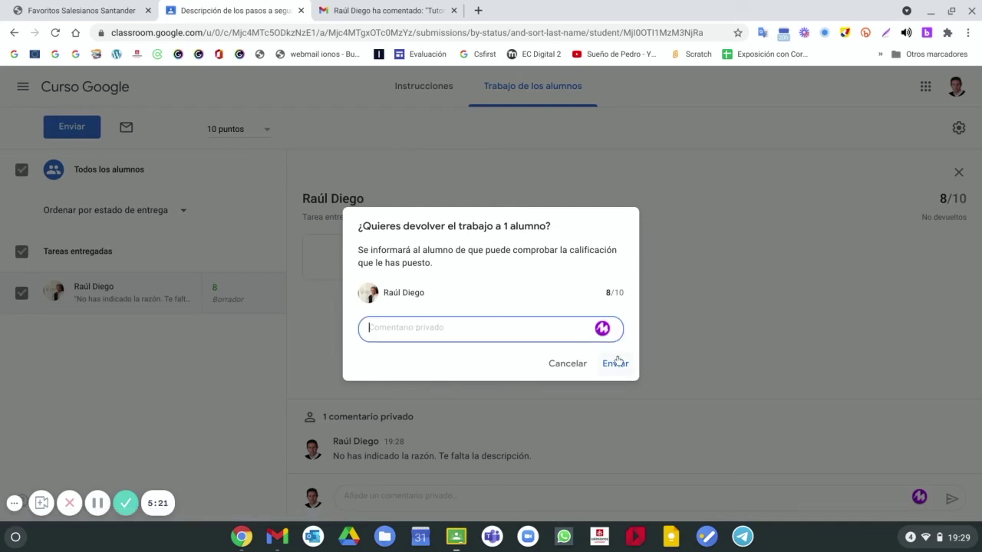
left_click(616, 363)
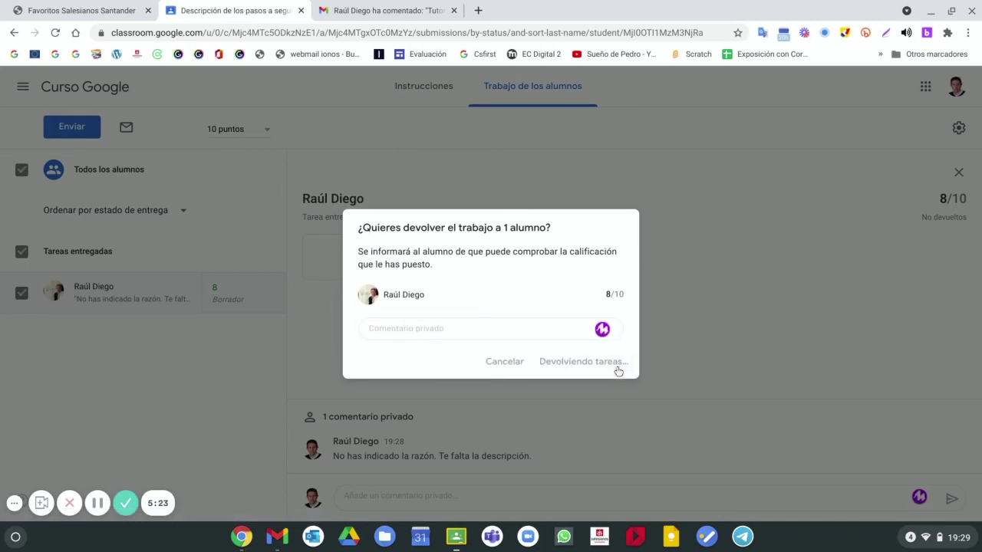